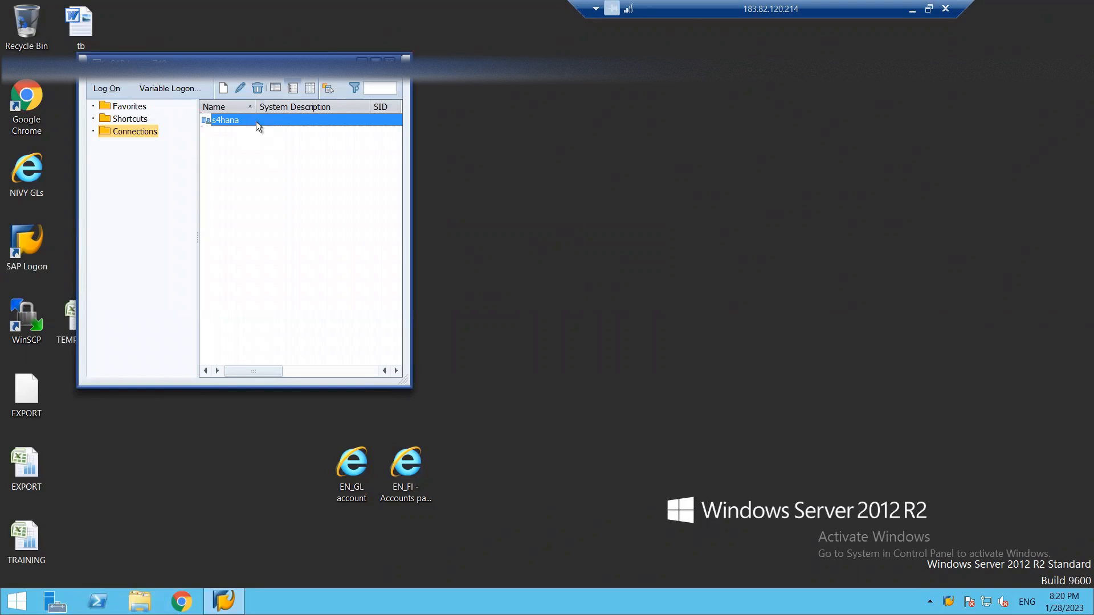
Log on to the s4hana system with the account's user name and password.
double_click(255, 121)
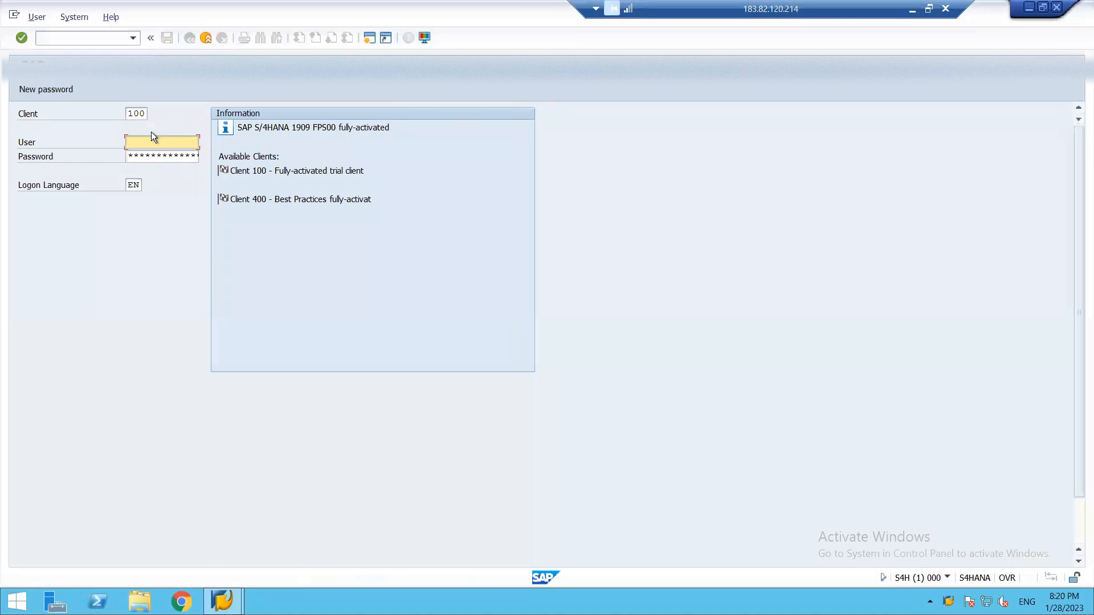
type("s4")
key("Down")
key("Tab")
type("****")
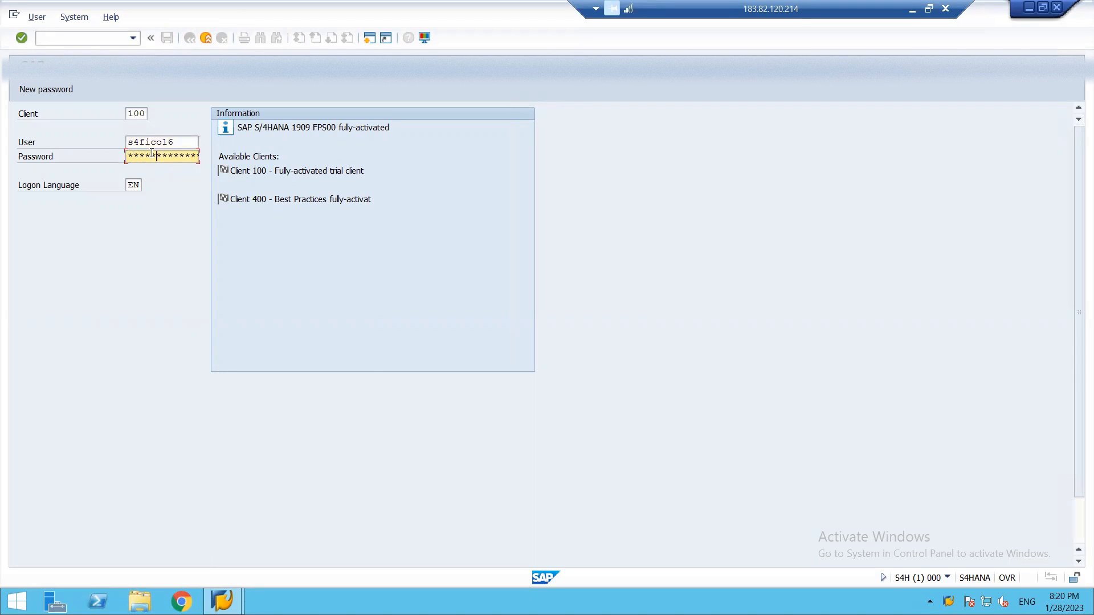
key("Return")
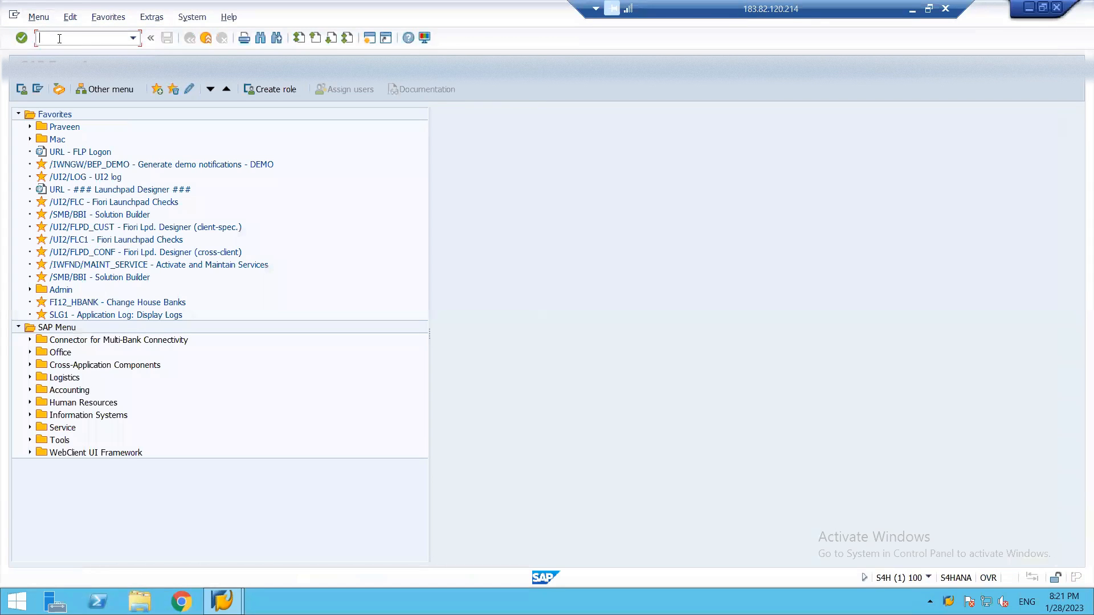
Start transaction SPRO and display the SAP Reference IMG.
type("spro")
key("Return")
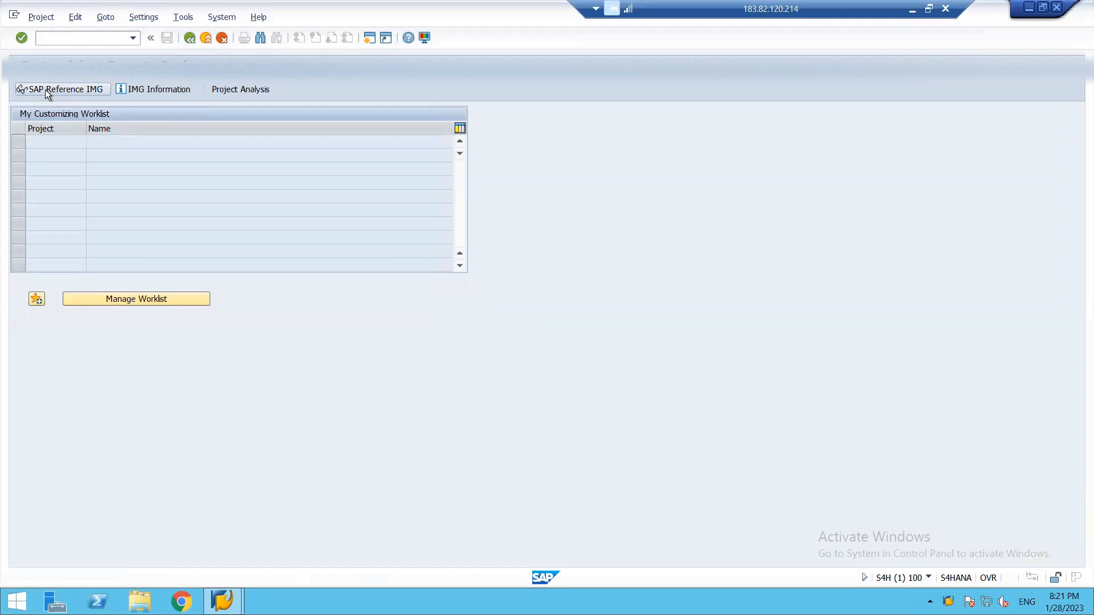
left_click(45, 90)
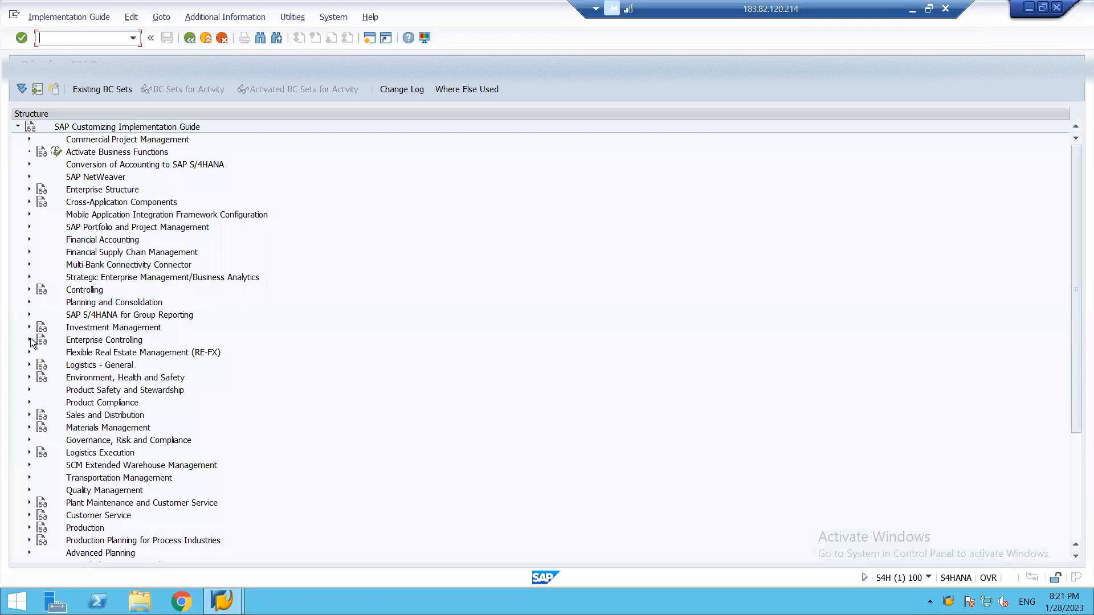
Open Use SAP Operating Concern Template among the sample operating concerns under Controlling, Profitability Analysis, Structures, Define Operating Concern.
left_click(29, 289)
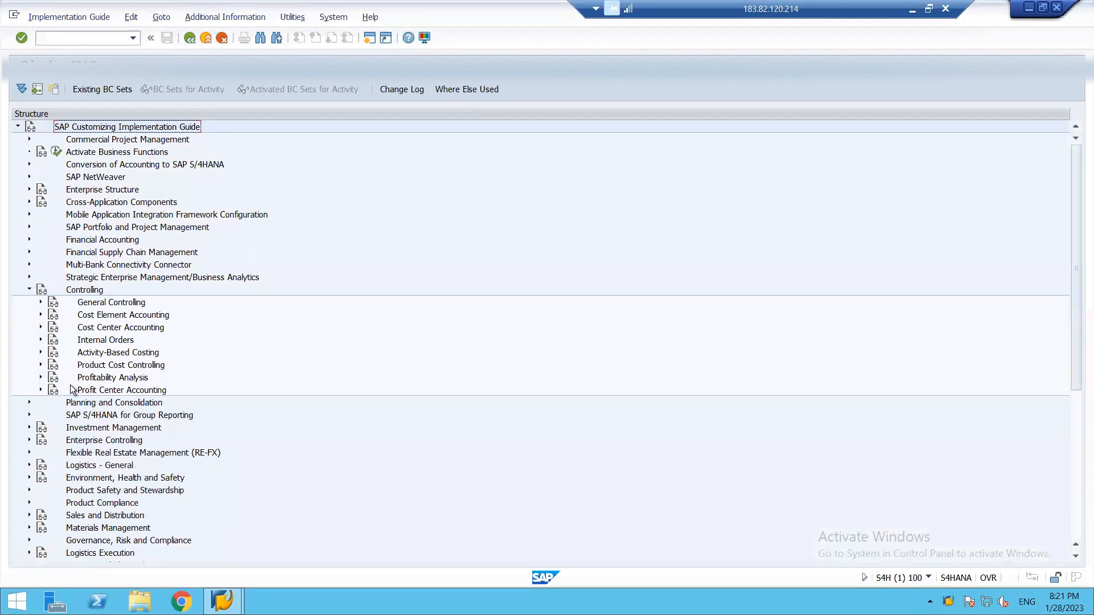
left_click(41, 377)
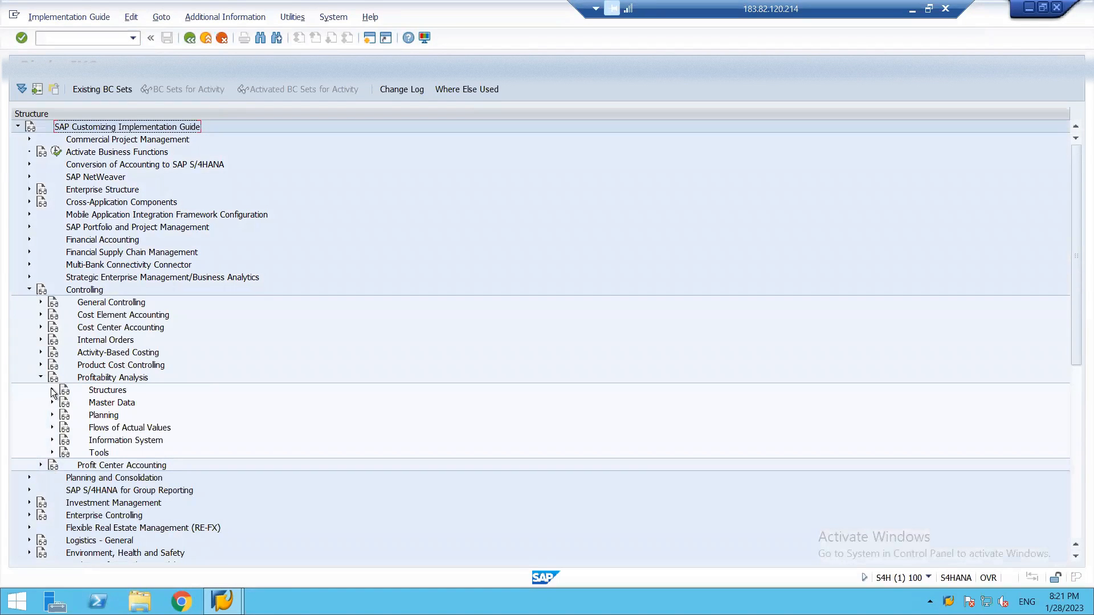
left_click(52, 390)
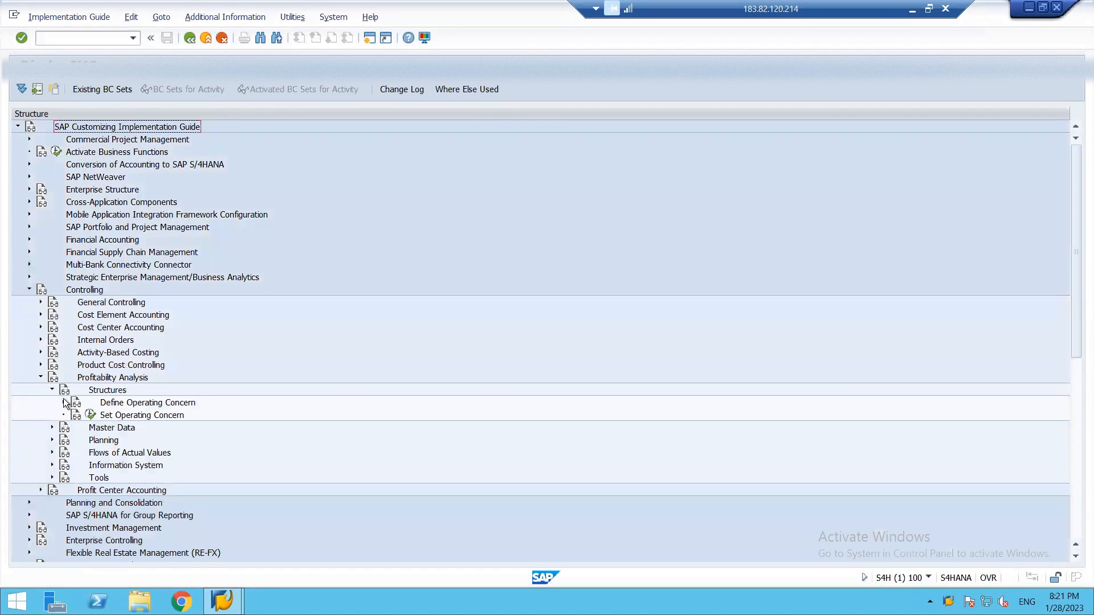
left_click(63, 401)
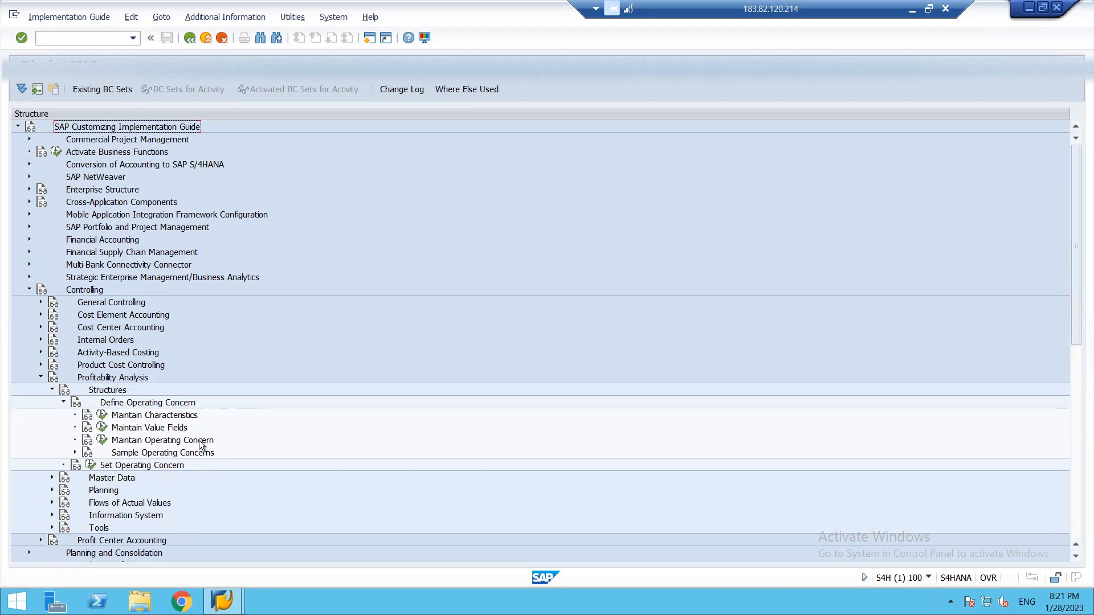
left_click(74, 452)
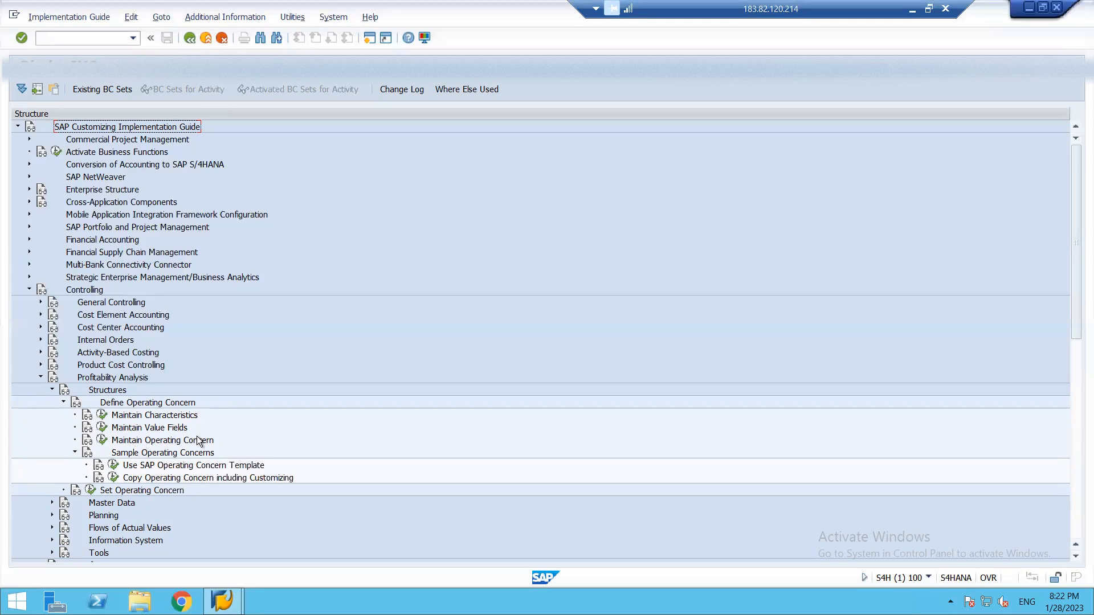
left_click(113, 466)
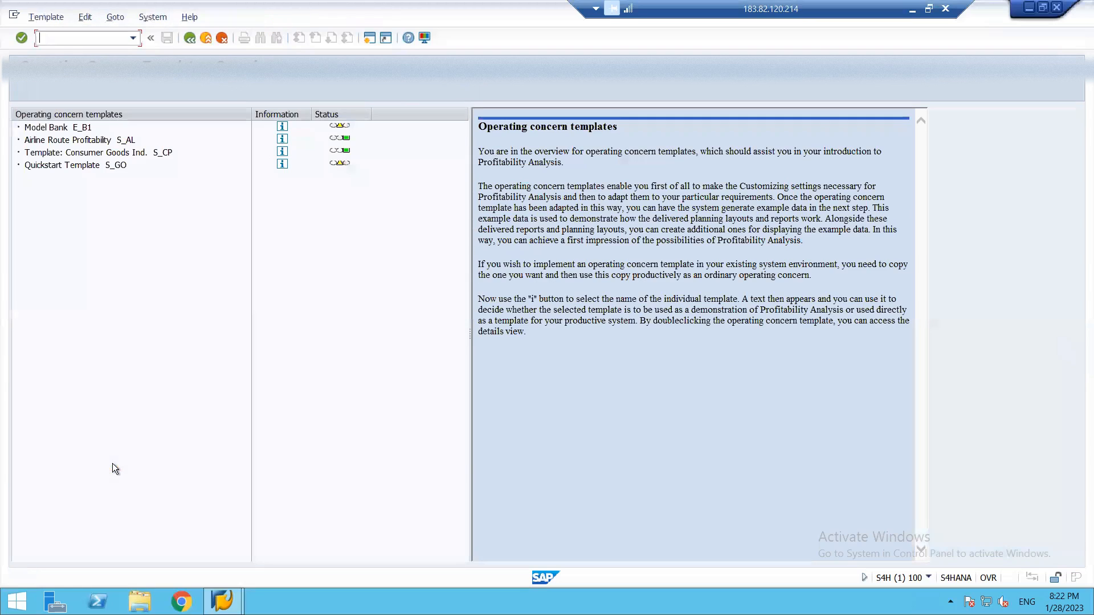
Open the Change Form activity for profitability reports from the customizing of the consumer goods template S_CP.
double_click(86, 153)
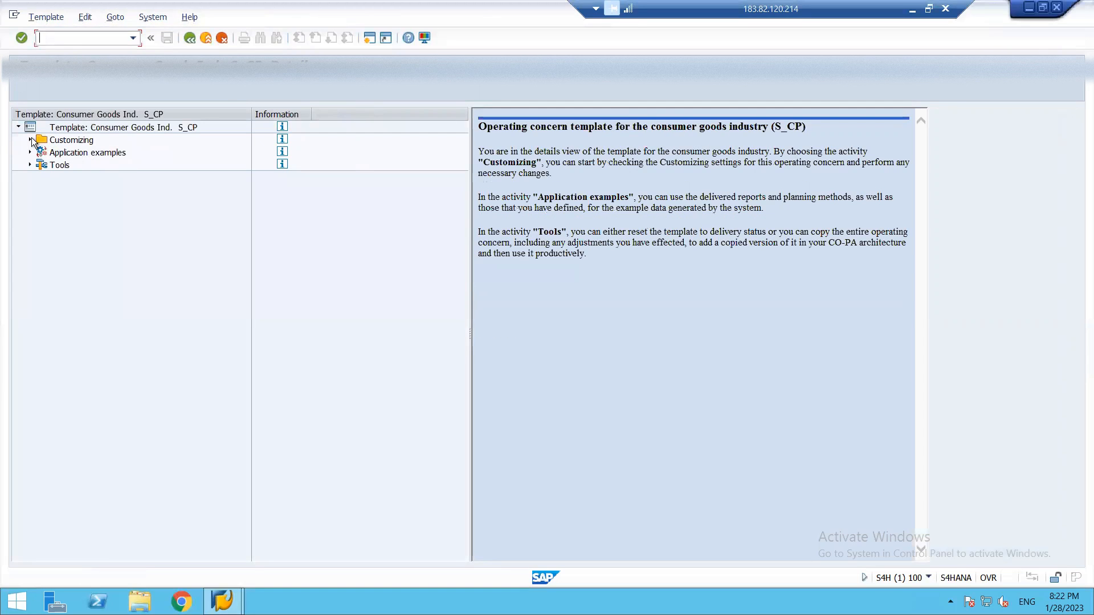
left_click(31, 141)
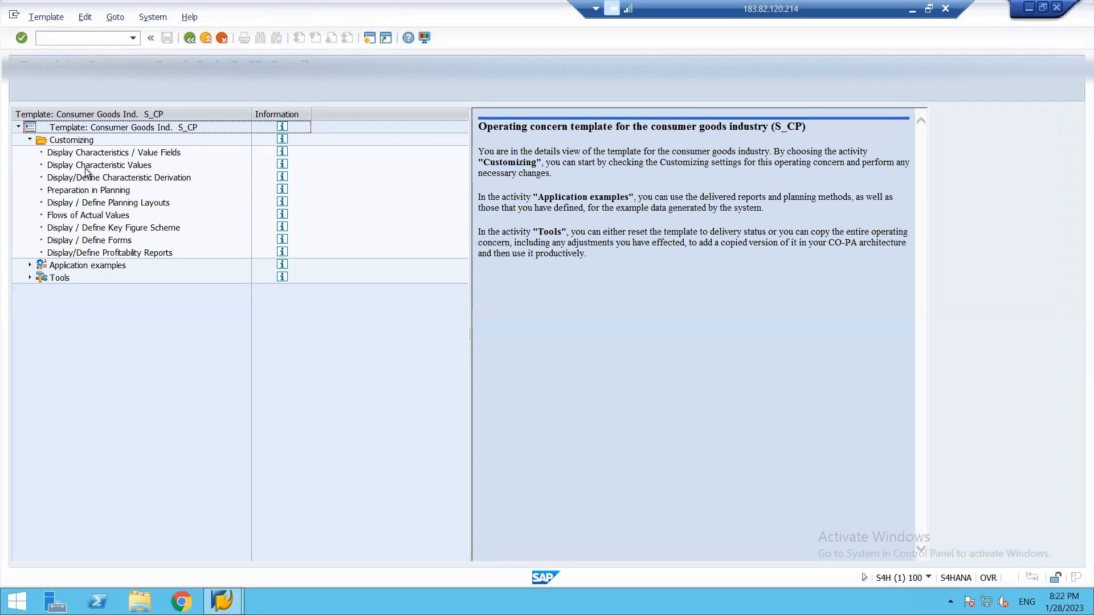
left_click(81, 241)
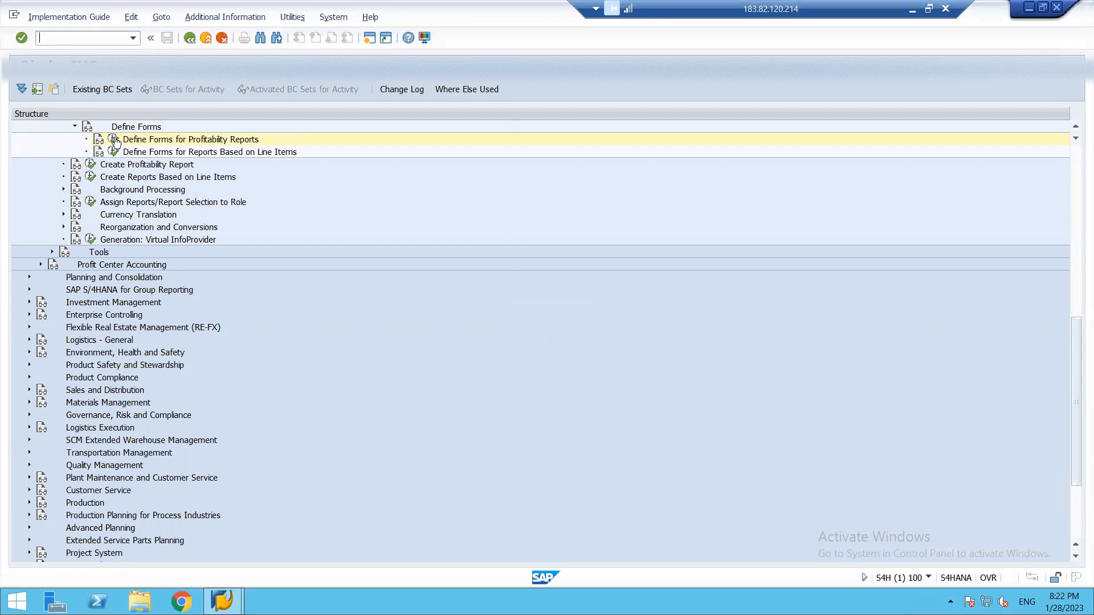
left_click(114, 140)
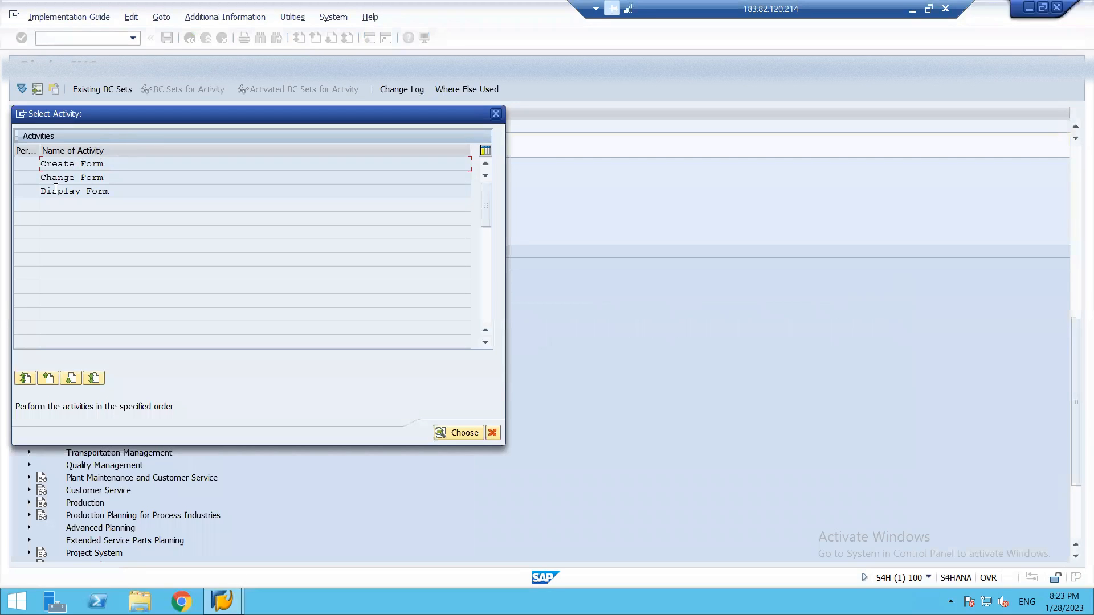
double_click(64, 179)
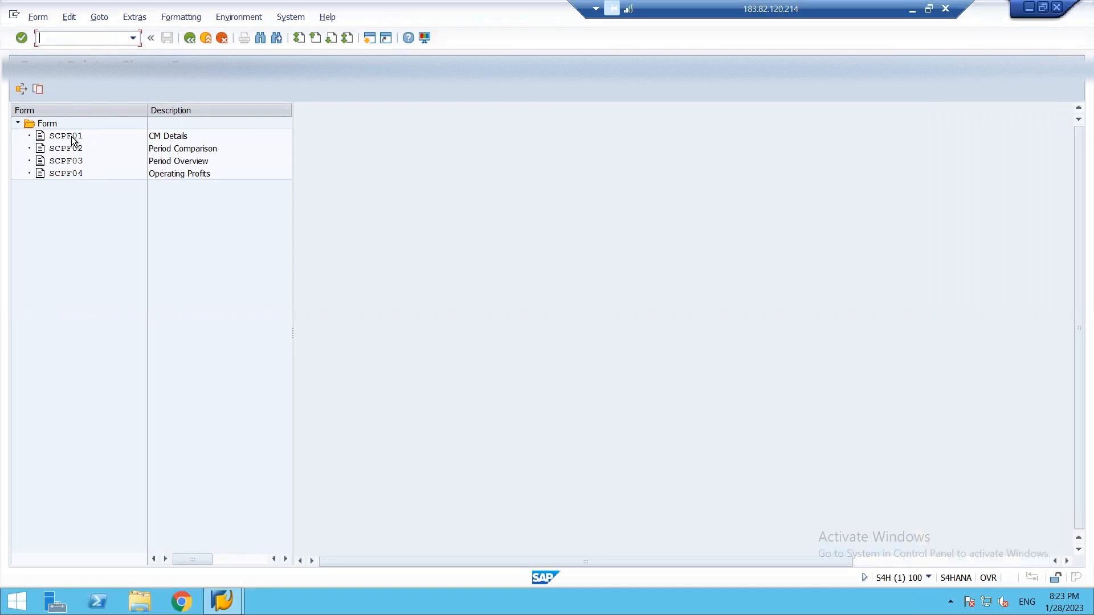
Review the layouts of forms SCPF04 Operating Profits and SCPF03 Period Overview, and return to the implementation guide.
double_click(77, 173)
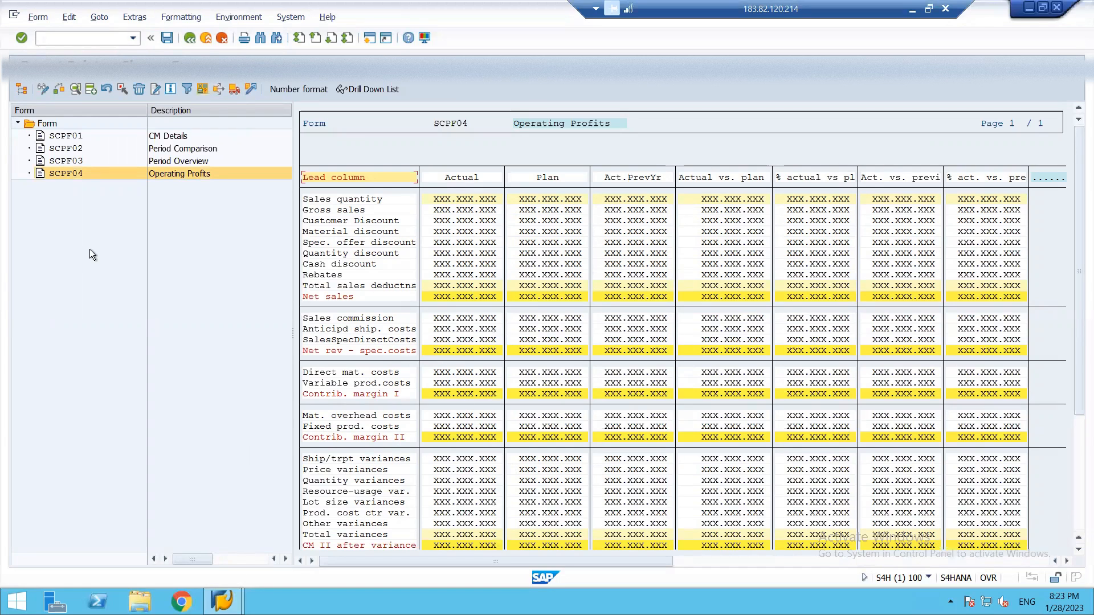
double_click(65, 160)
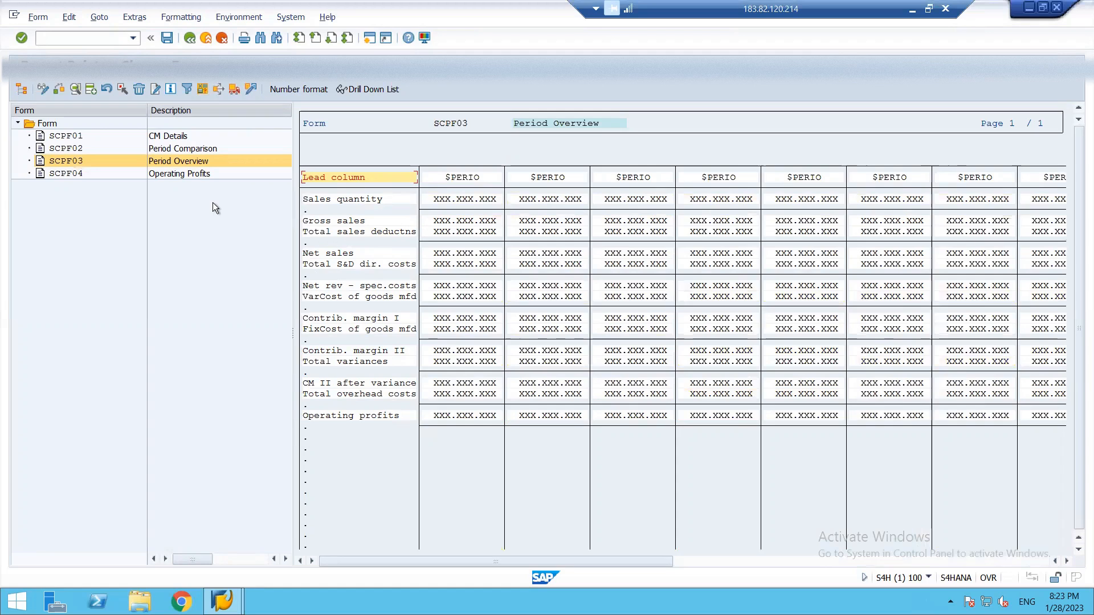
key("F3")
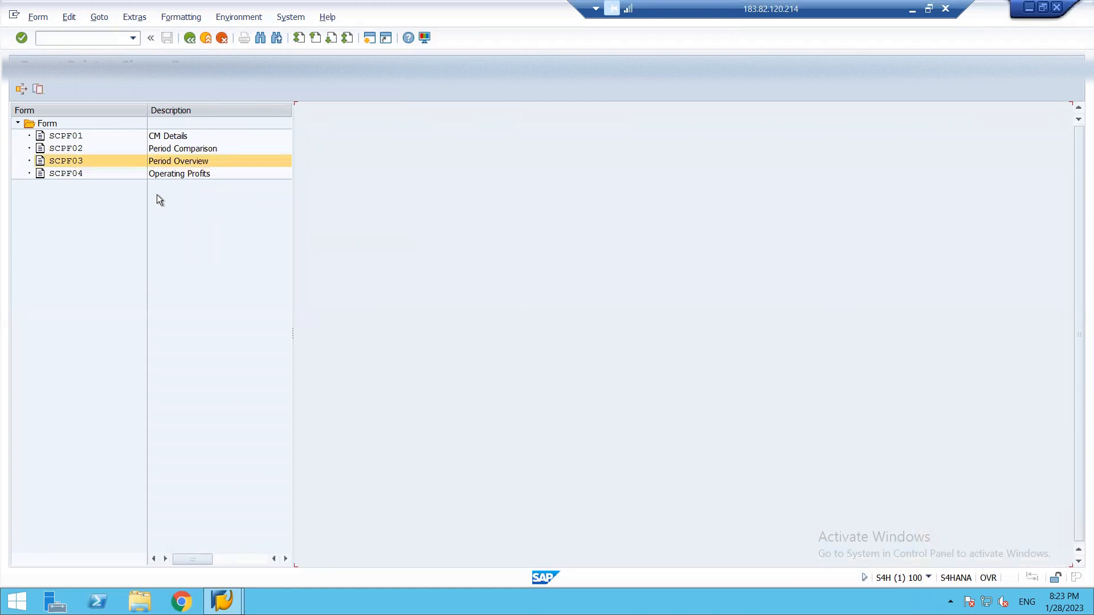
key("F3")
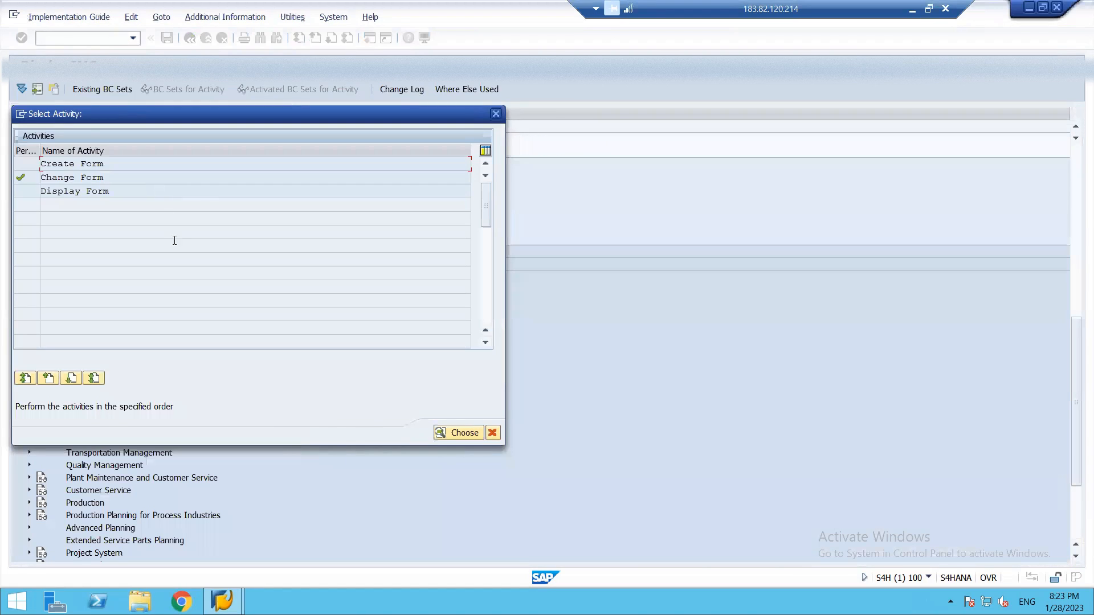
key("Escape")
key("F3")
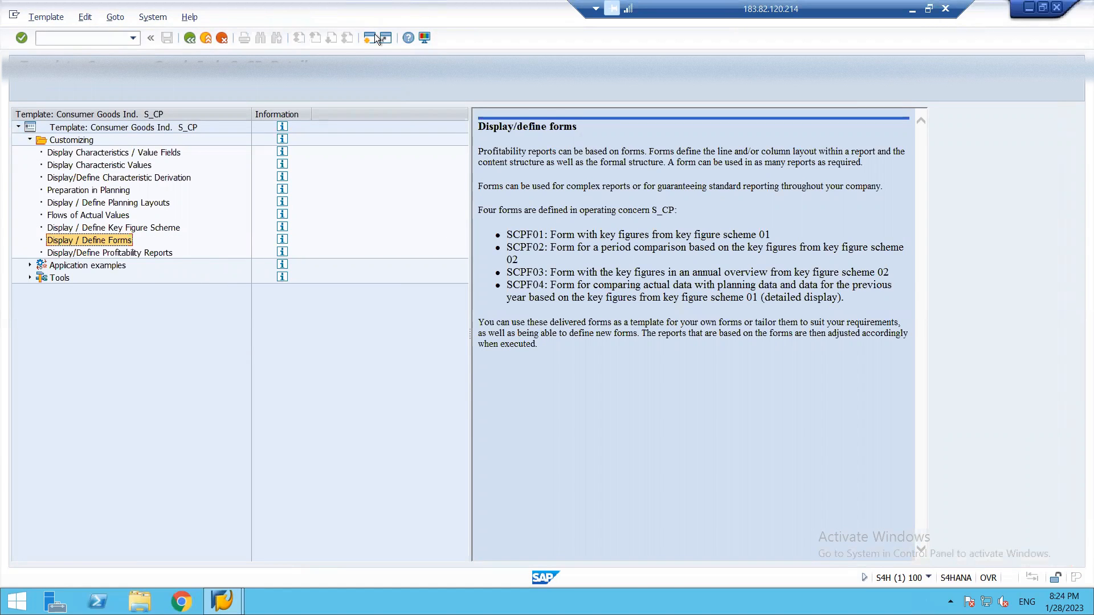
left_click(191, 39)
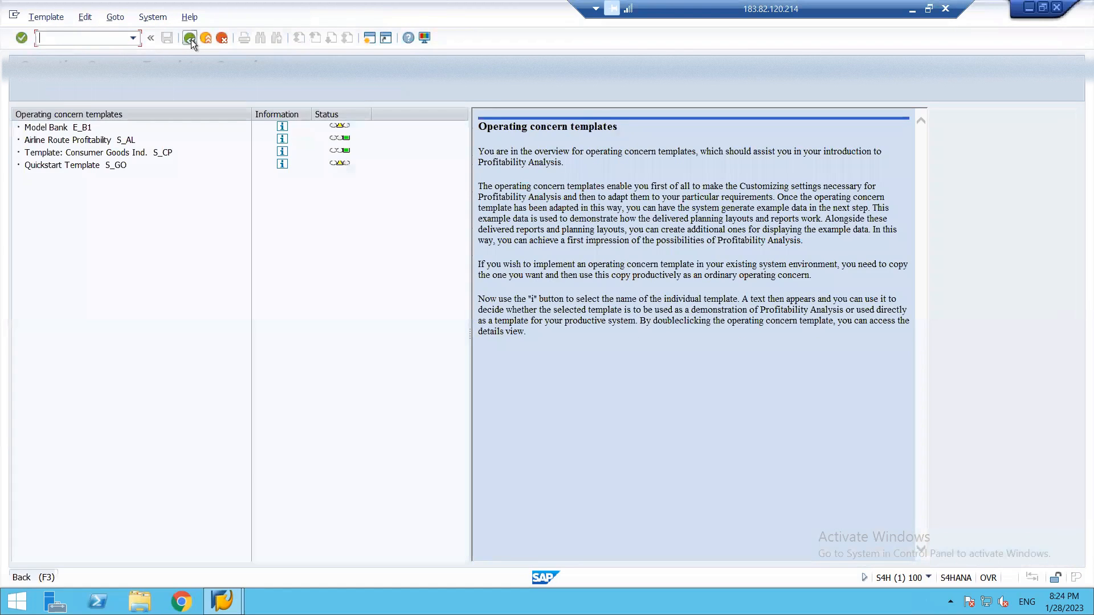
left_click(191, 39)
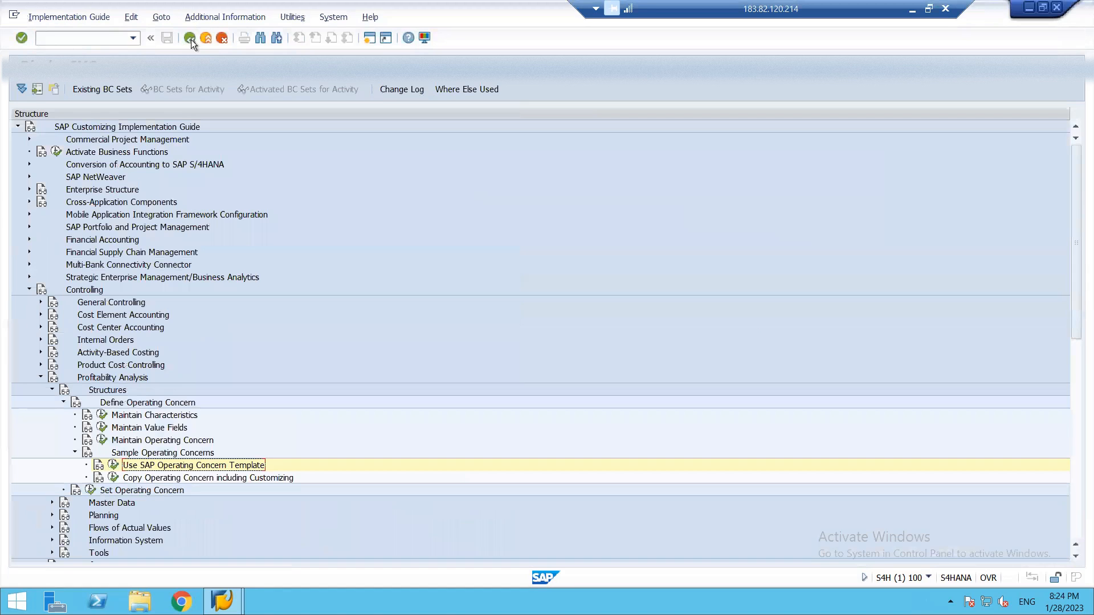
Create the new operating concern 2405 in Maintain Operating Concern, accepting the cross-client change.
left_click(101, 441)
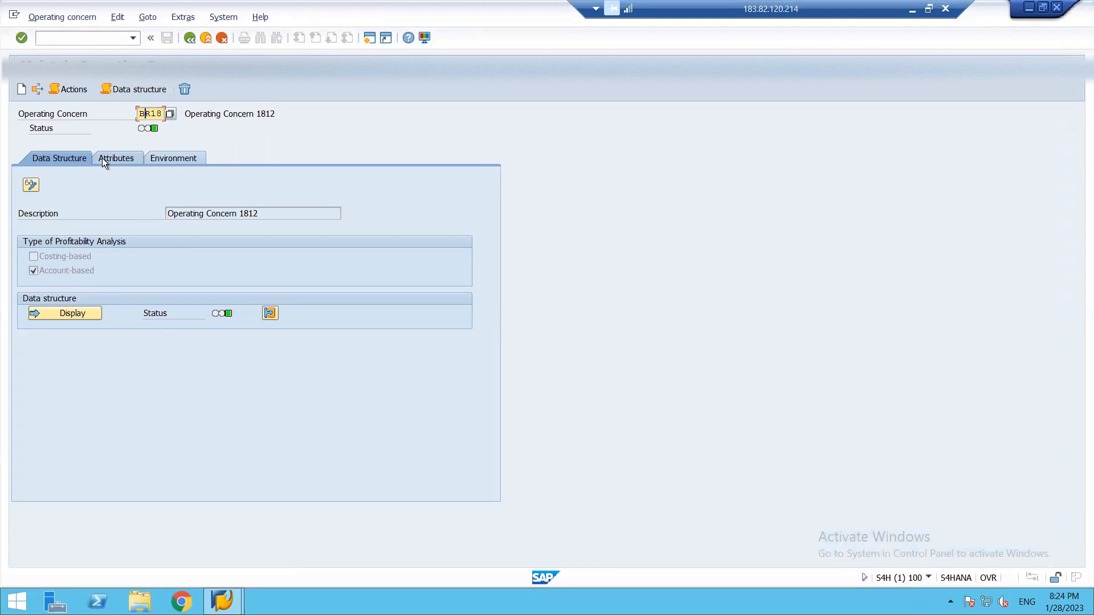
key("F3")
key("Delete")
type("14")
type("05")
key("Return")
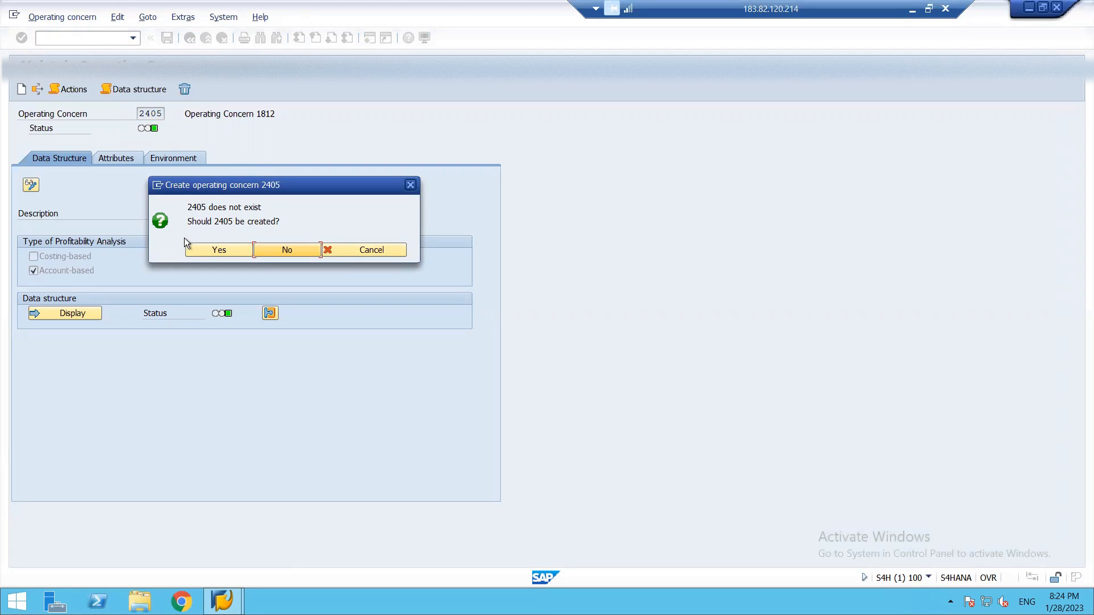
left_click(213, 249)
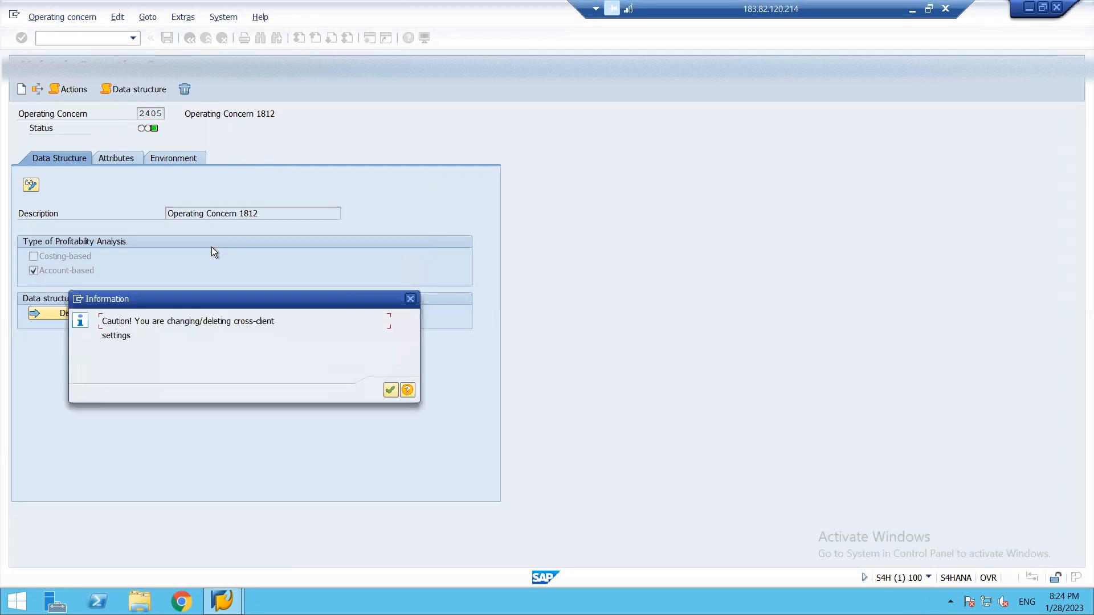
left_click(389, 391)
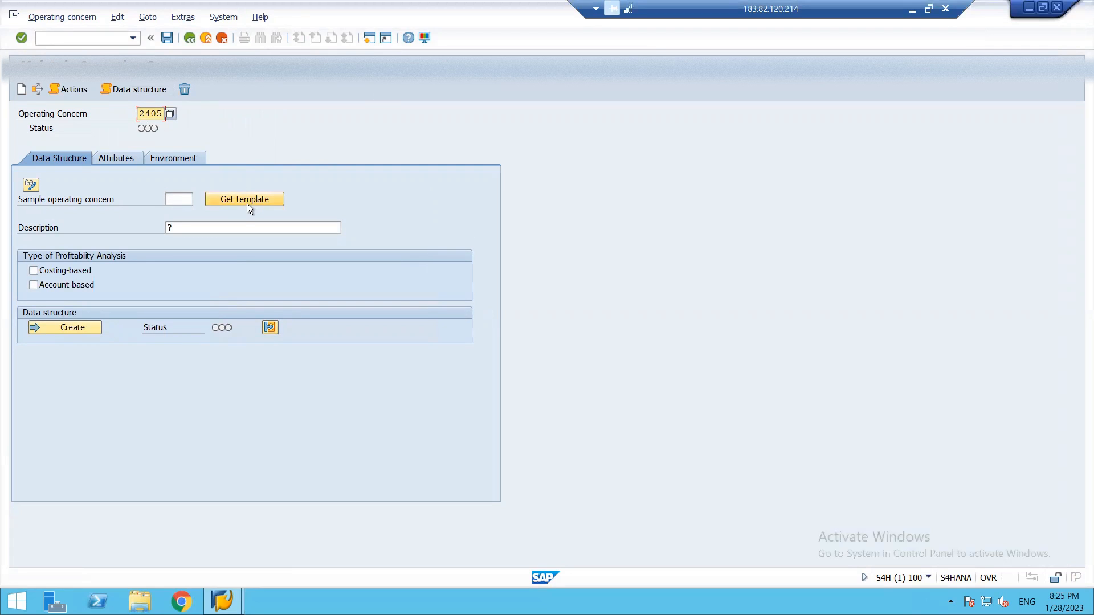
Set the operating concern's description to "OPERATING CONERN 2405".
left_click(226, 229)
key("BackSpace")
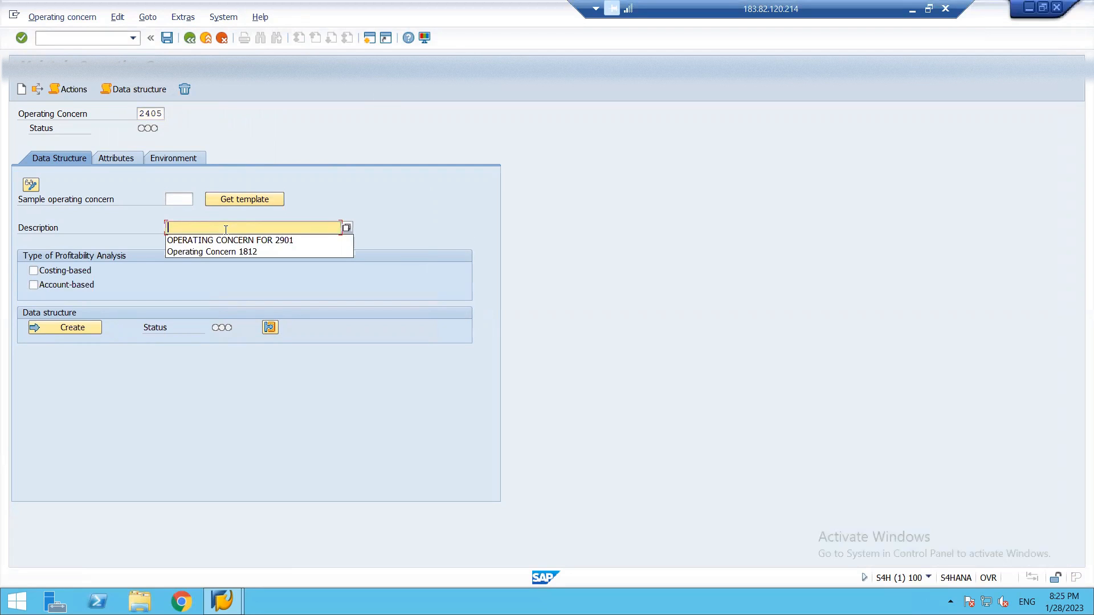
type("o")
key("BackSpace")
type("OP")
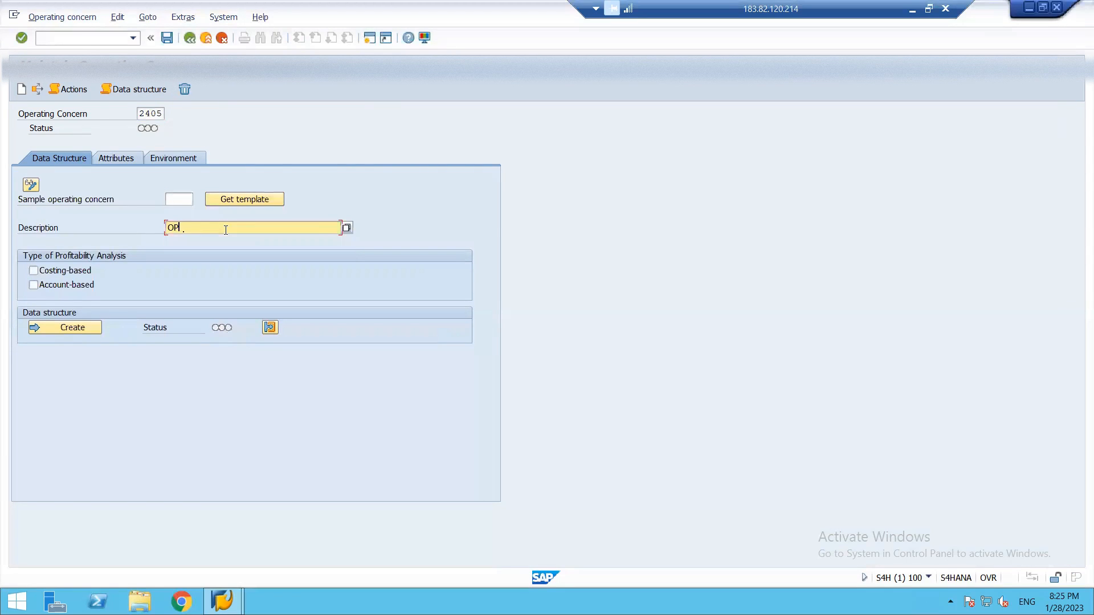
type("ERATING C")
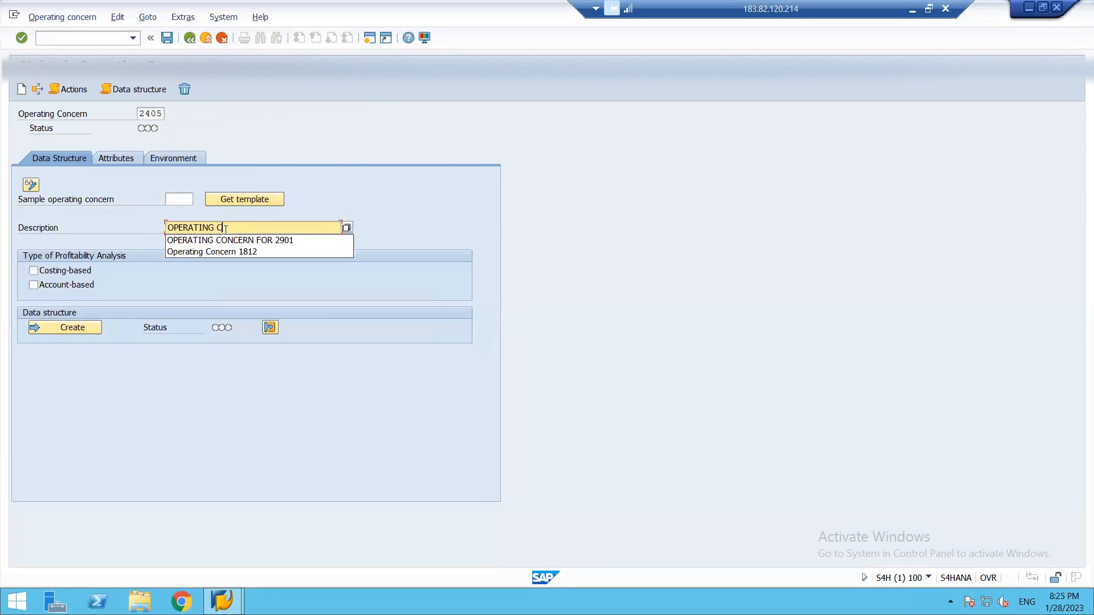
type("ONERN 24")
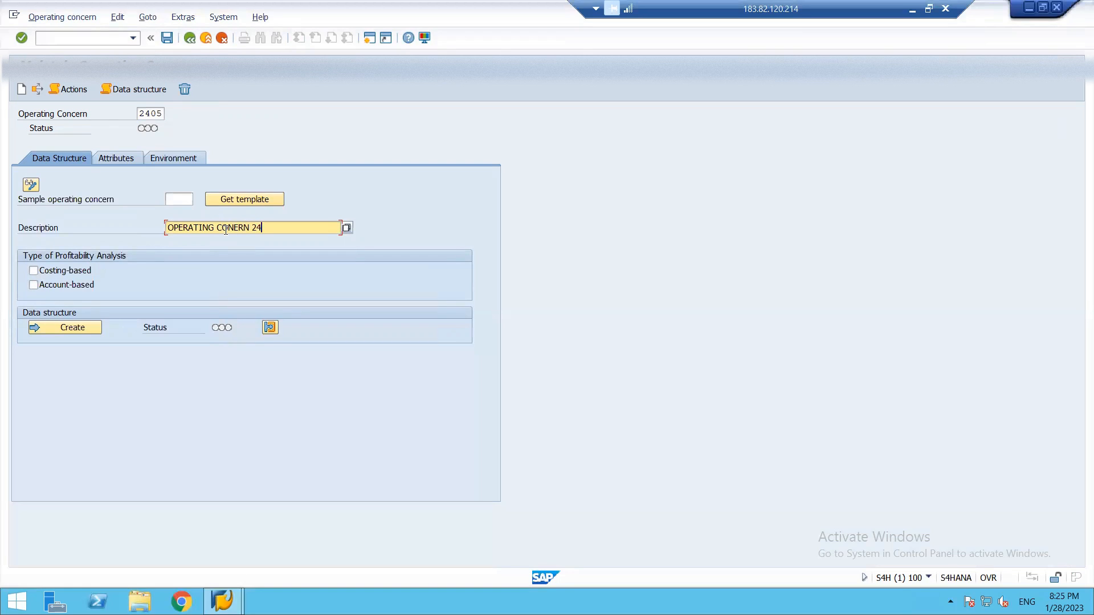
type("05")
Choose account-based as the type of profitability analysis and save the operating concern.
left_click(34, 285)
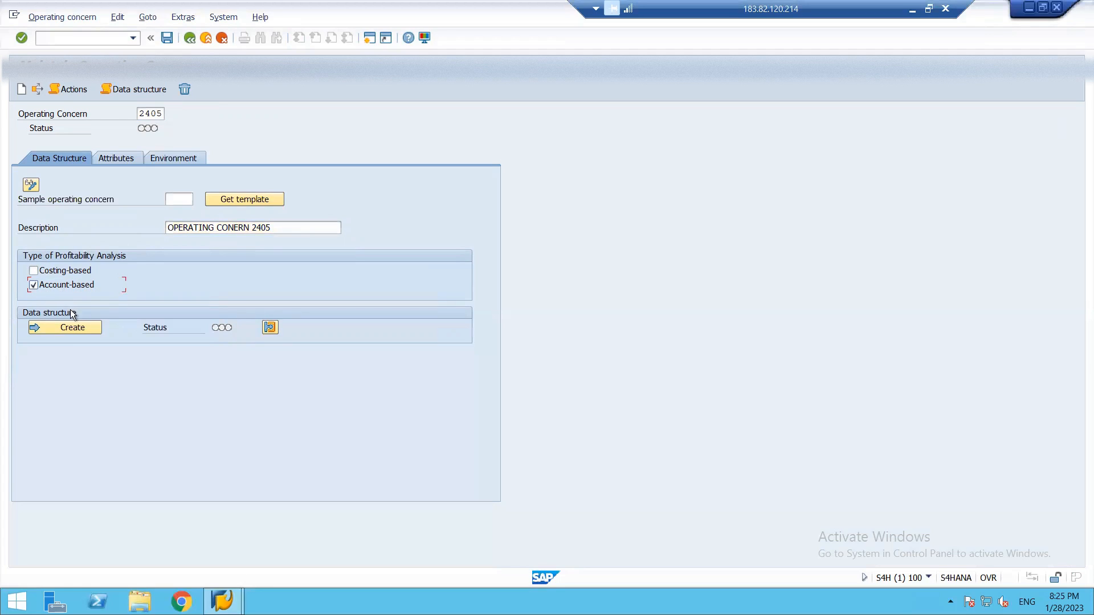
left_click(165, 42)
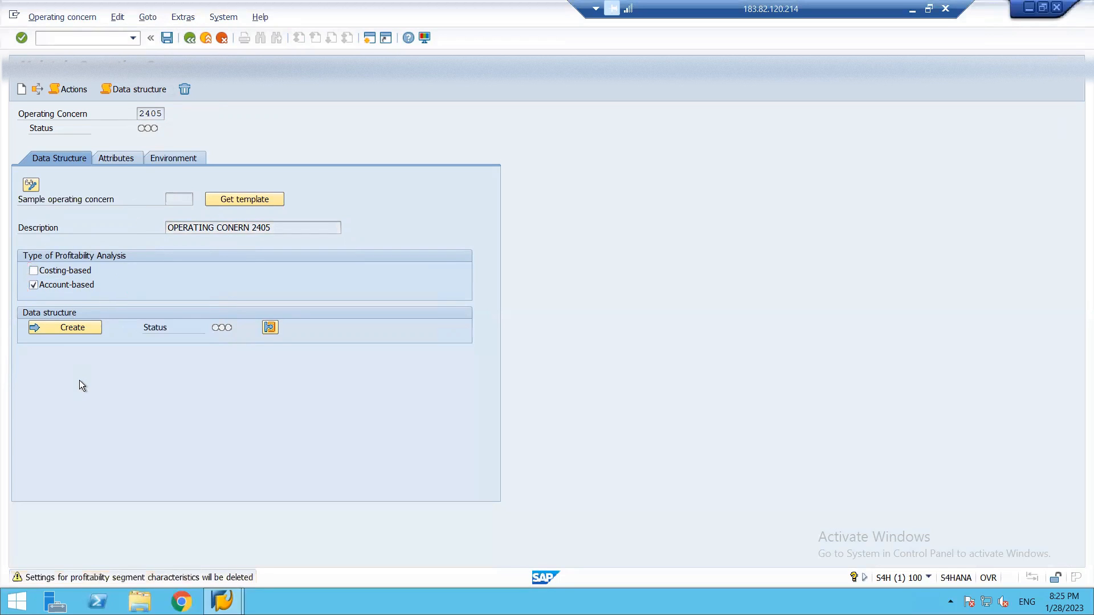
key("Return")
Start creating the data structure of operating concern 2405 and look through the characteristics available for transfer.
left_click(80, 310)
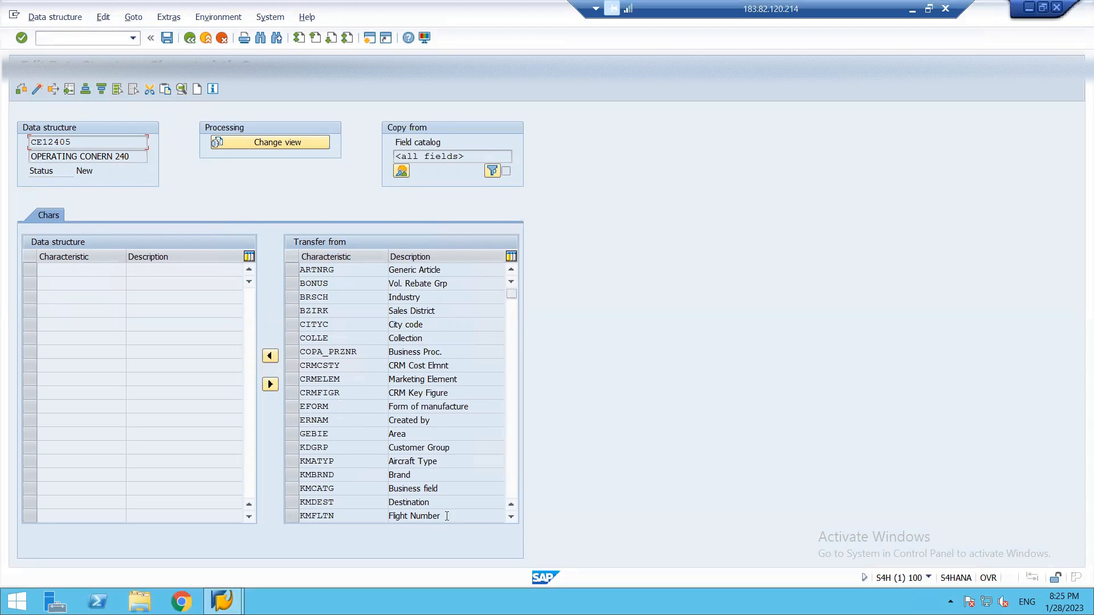
left_click(515, 521)
left_click(514, 521)
left_click(515, 521)
left_click(514, 522)
left_click(515, 521)
left_click(515, 521)
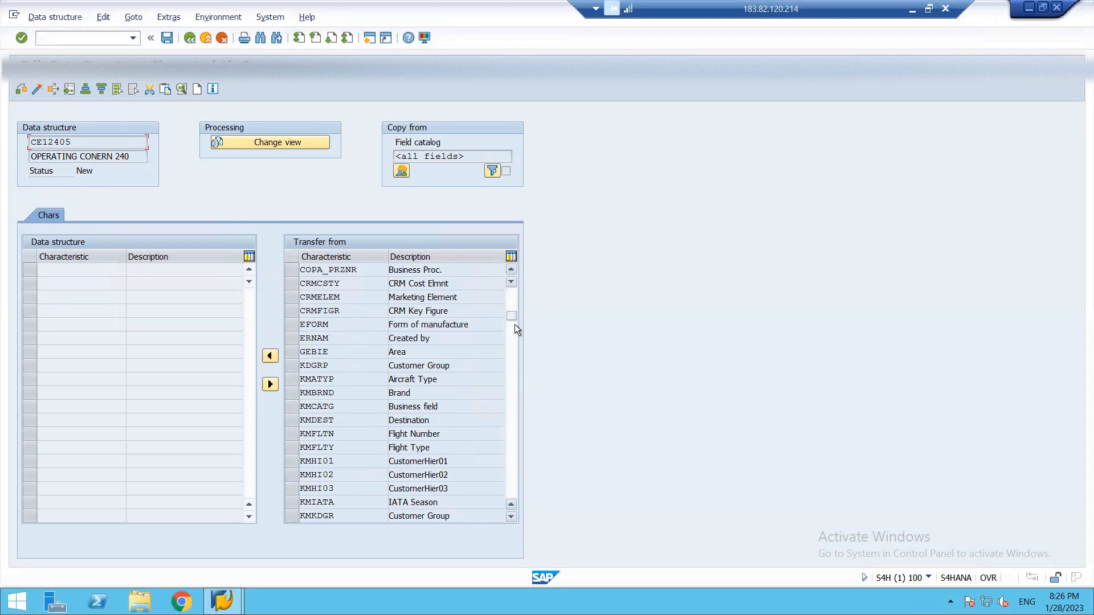
left_click(511, 304)
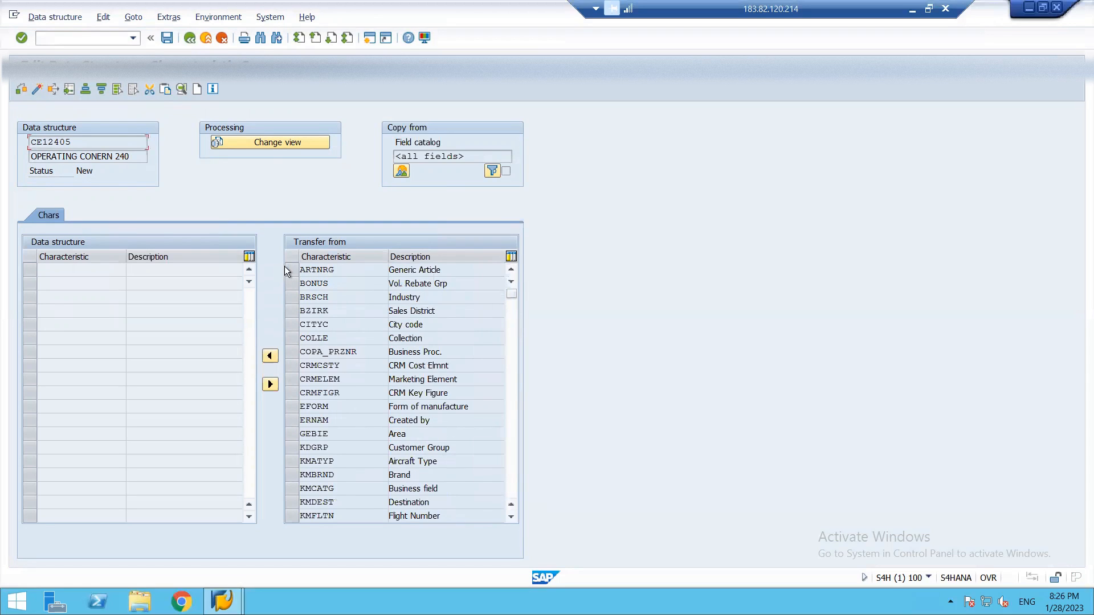
Transfer the characteristics ARTNRG, BONUS, BRSCH, CITYC, CRMELEM, EFORM, ERNAM, GEBIE, KDGRP, KMBRND and KMCATG into data structure CE12405.
left_click(290, 269)
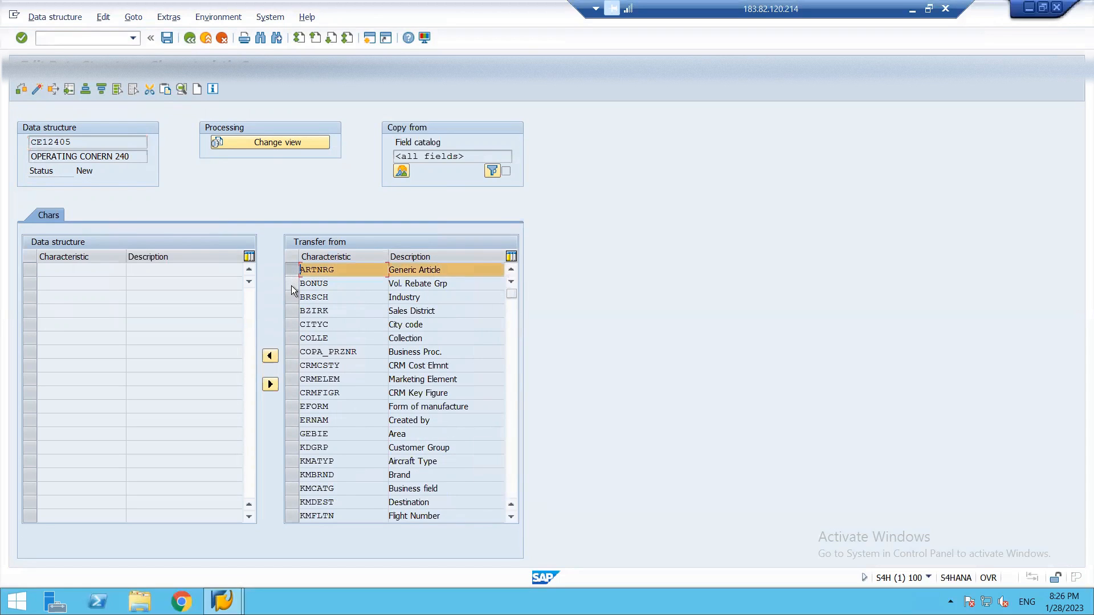
left_click(291, 285)
left_click(291, 297)
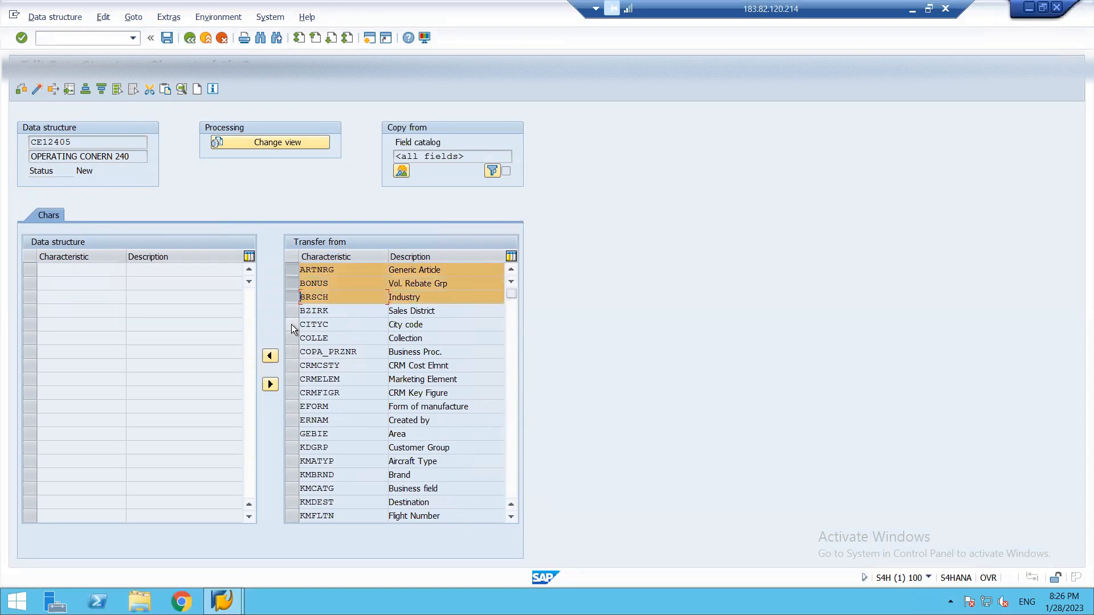
left_click(292, 323)
left_click(290, 378)
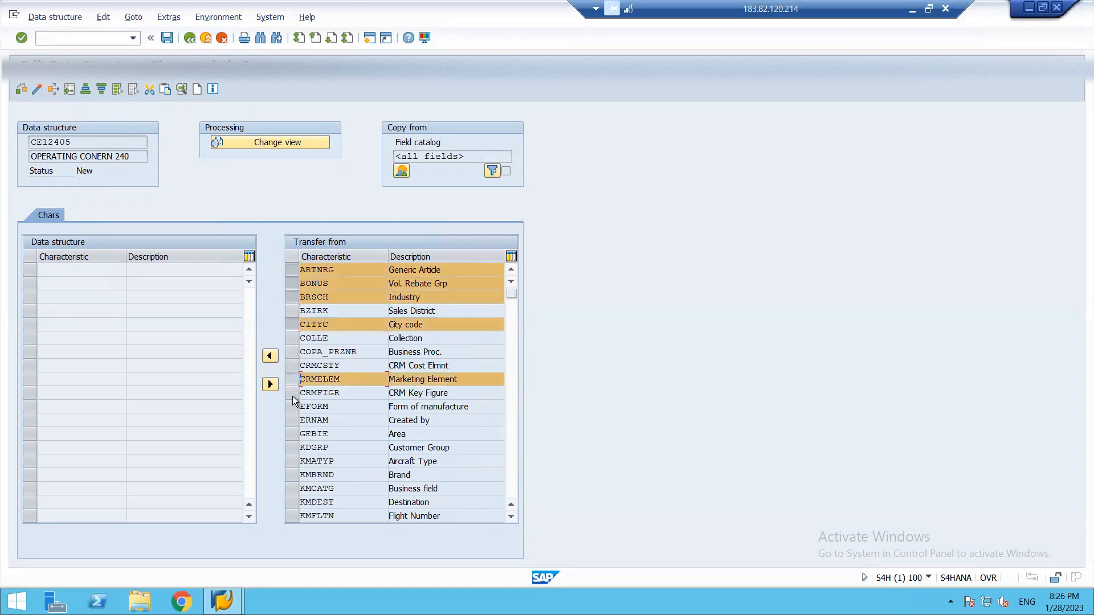
left_click(292, 406)
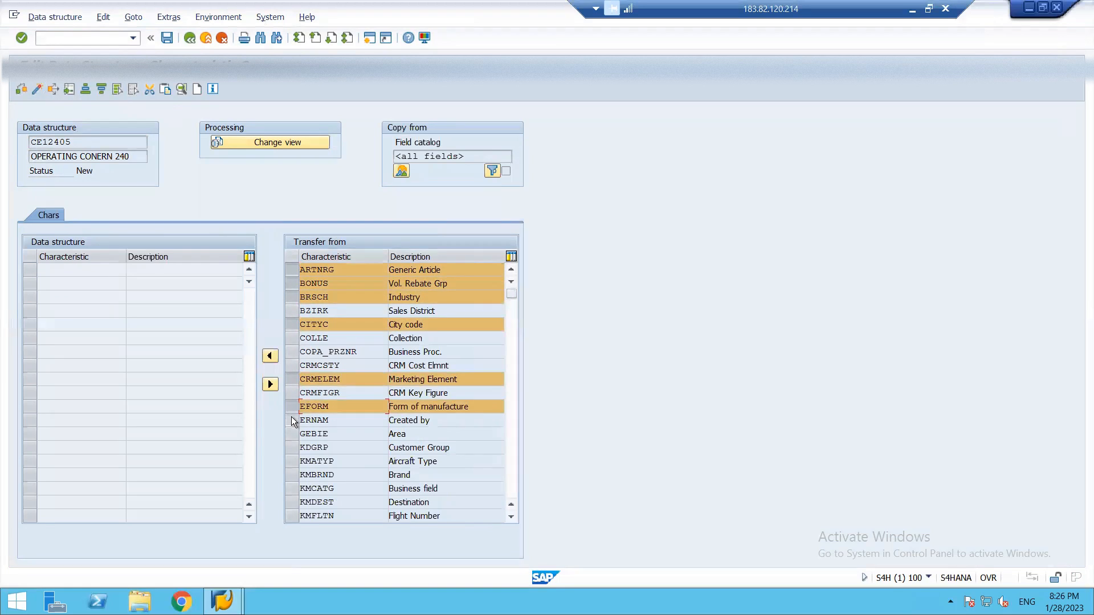
left_click(292, 418)
left_click(289, 438)
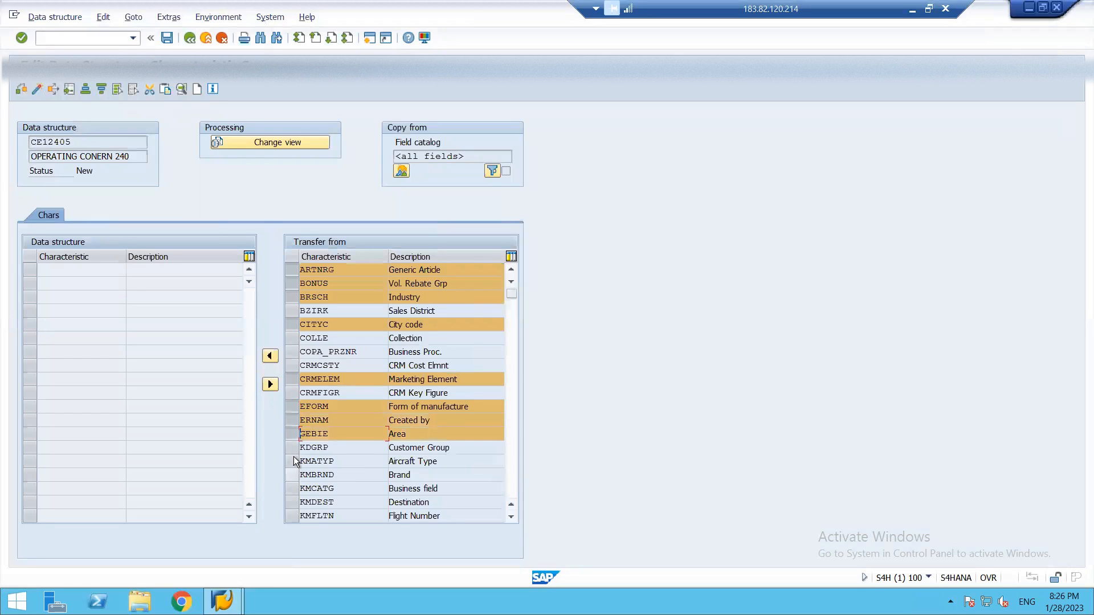
left_click(294, 448)
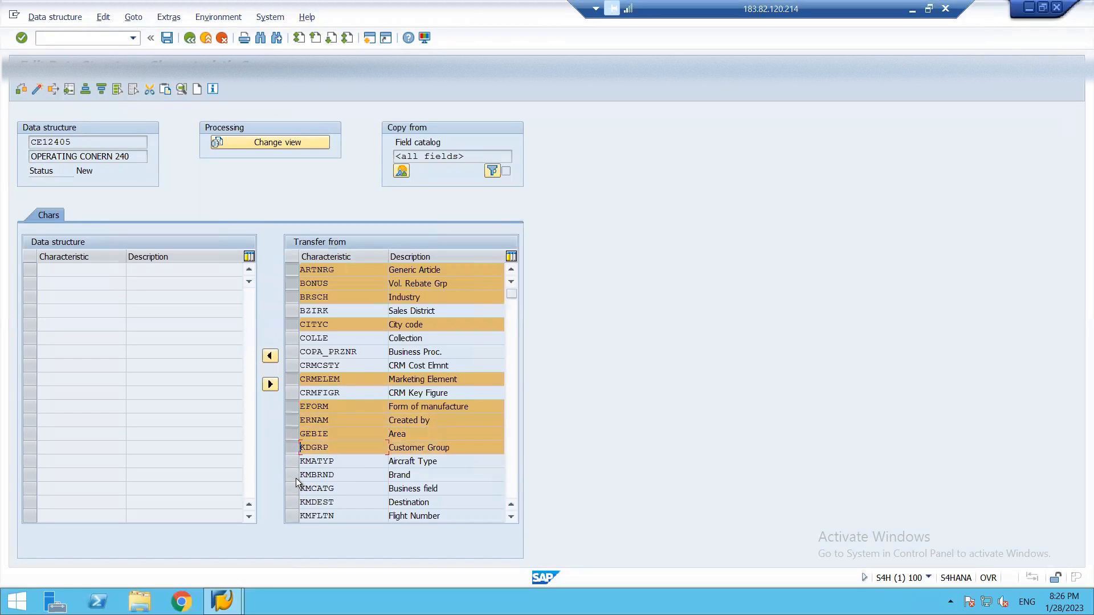
left_click(294, 478)
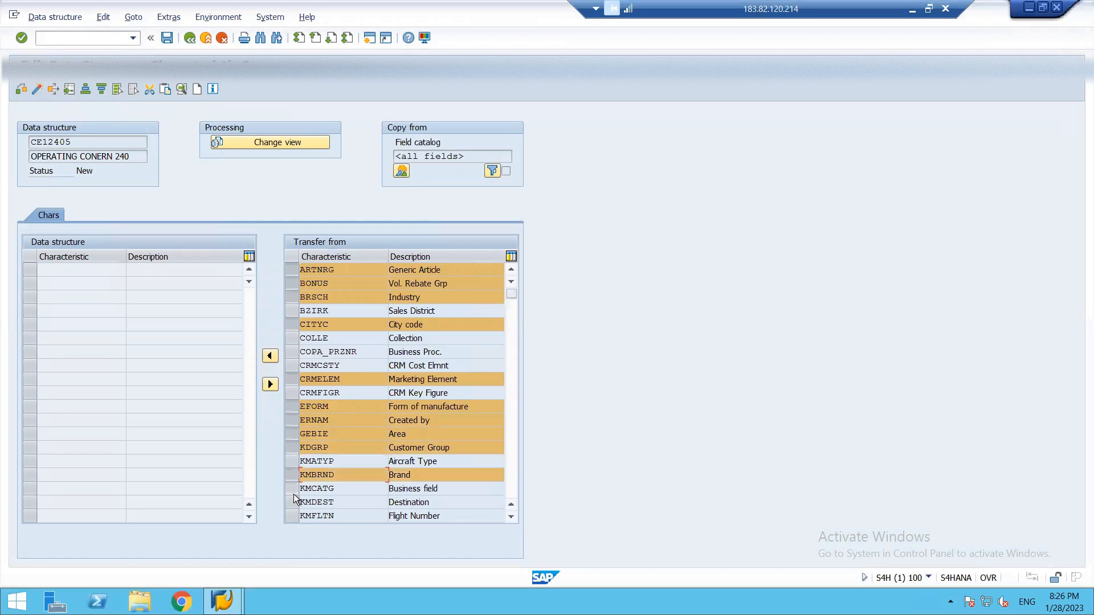
left_click(293, 494)
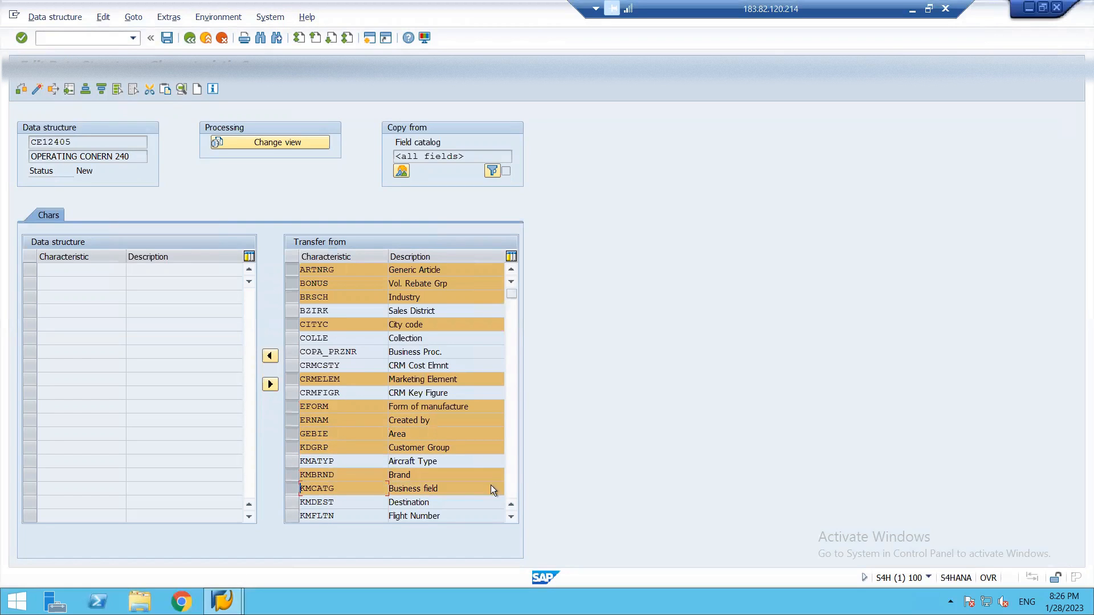
left_click(270, 356)
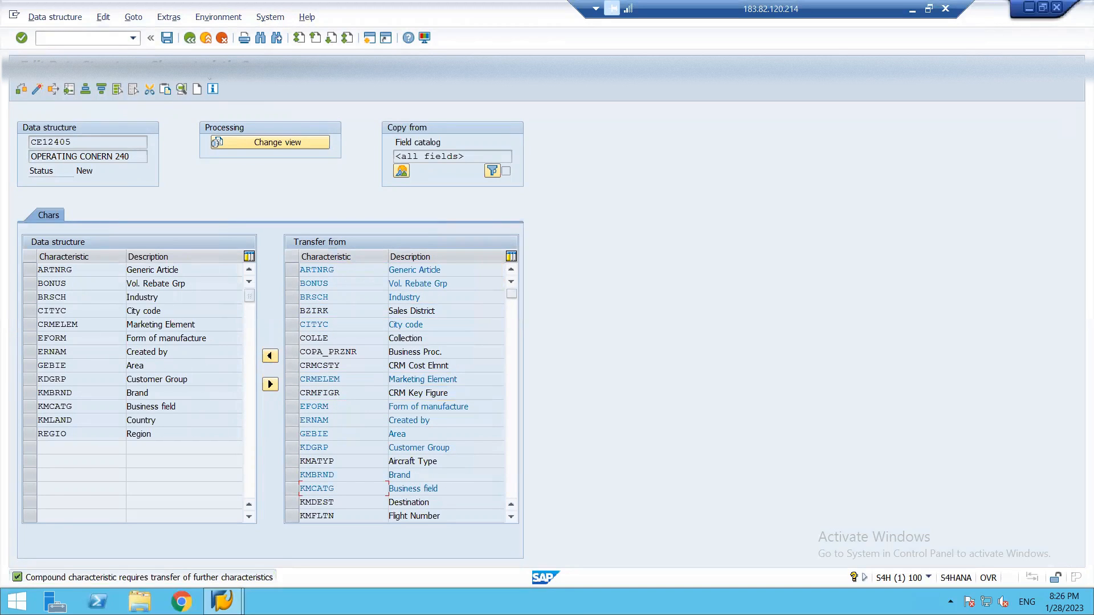
Save data structure CE12405 without activating it and exit the structure definition, agreeing to leave editing.
left_click(169, 39)
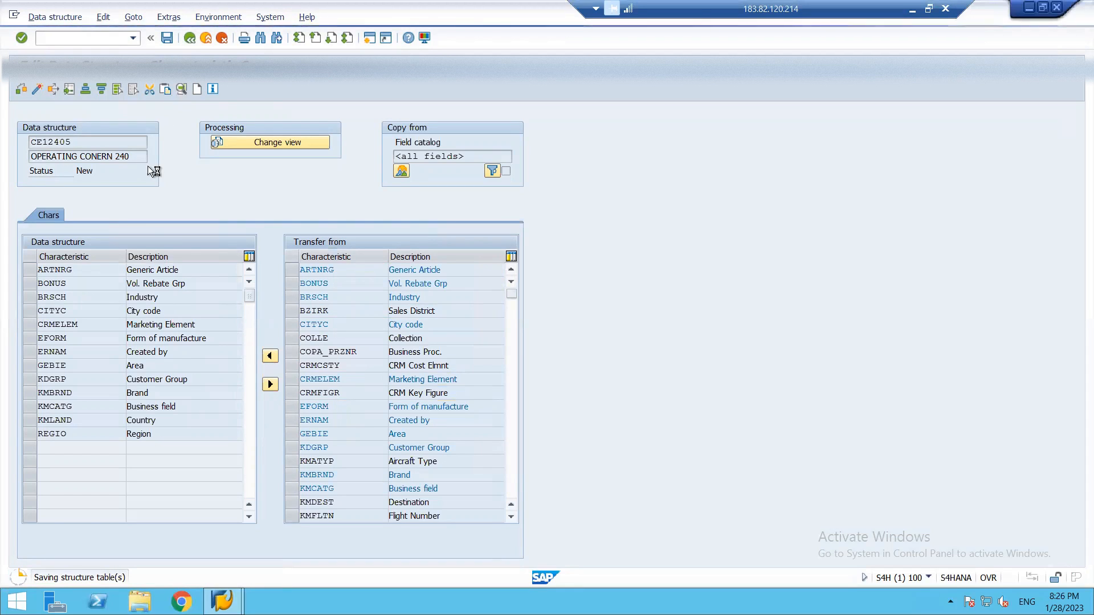
key("F3")
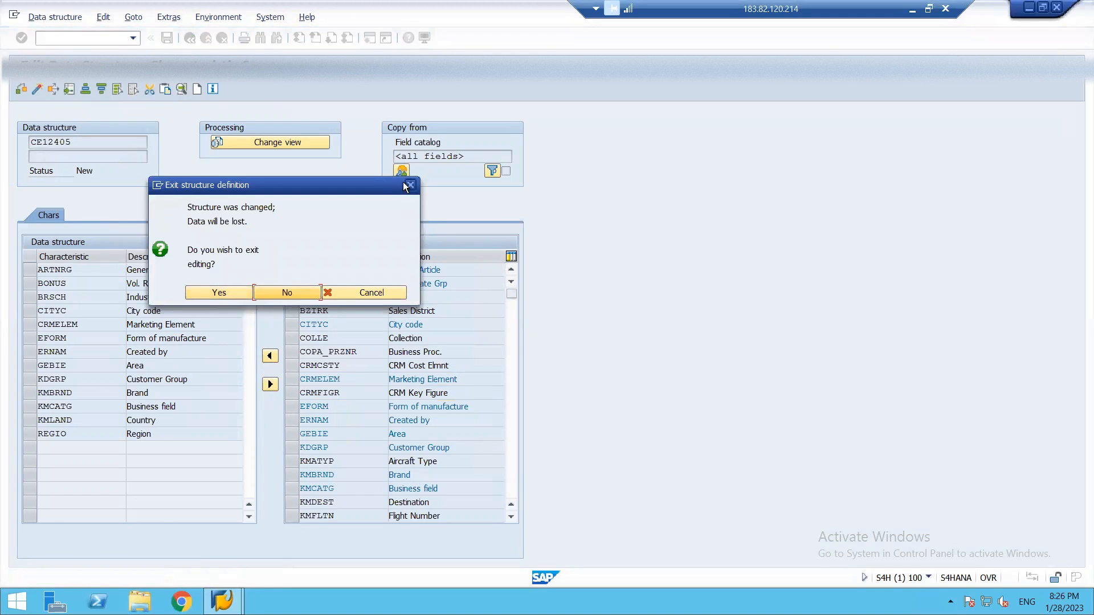
left_click(411, 185)
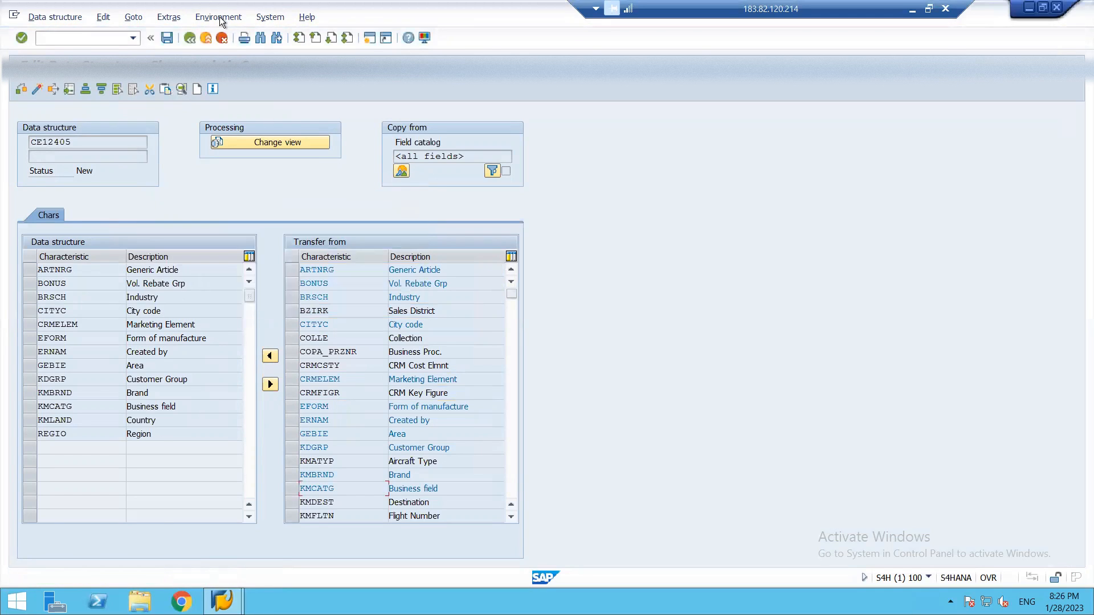
left_click(165, 38)
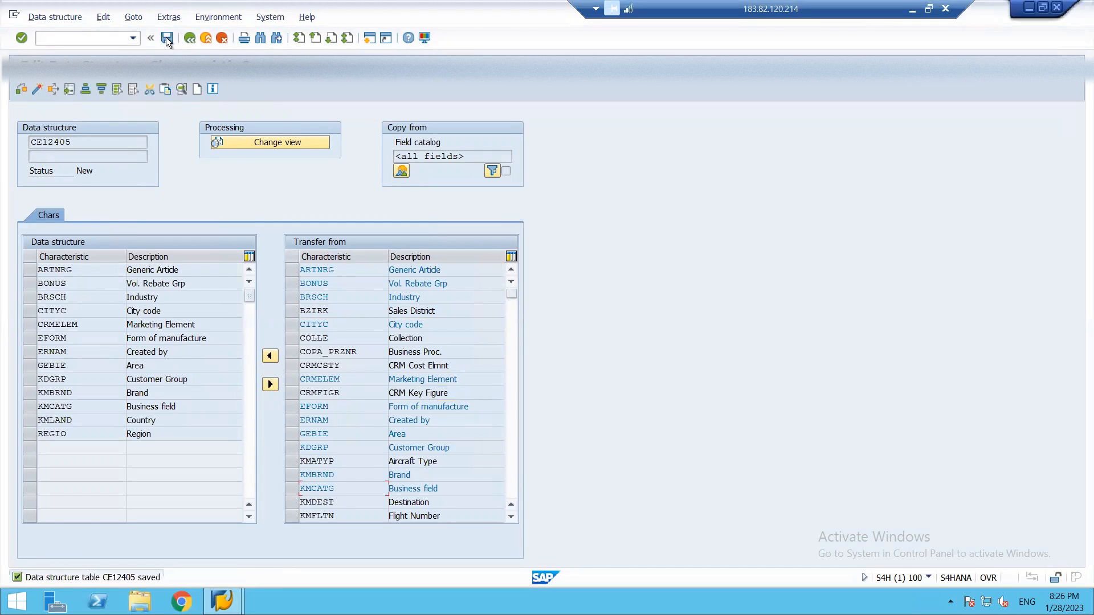
key("F3")
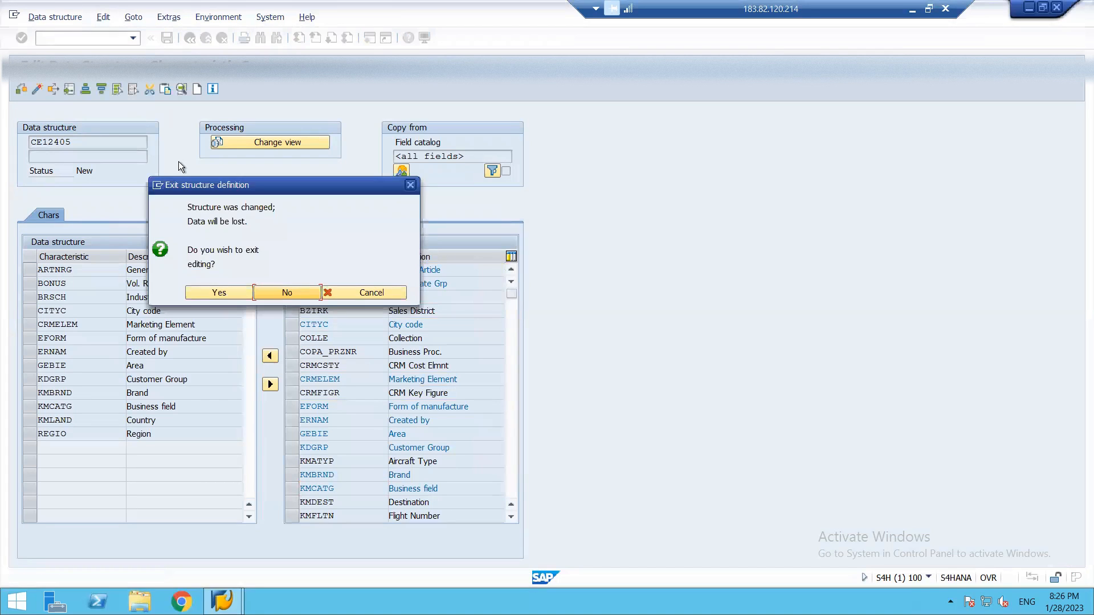
left_click(220, 293)
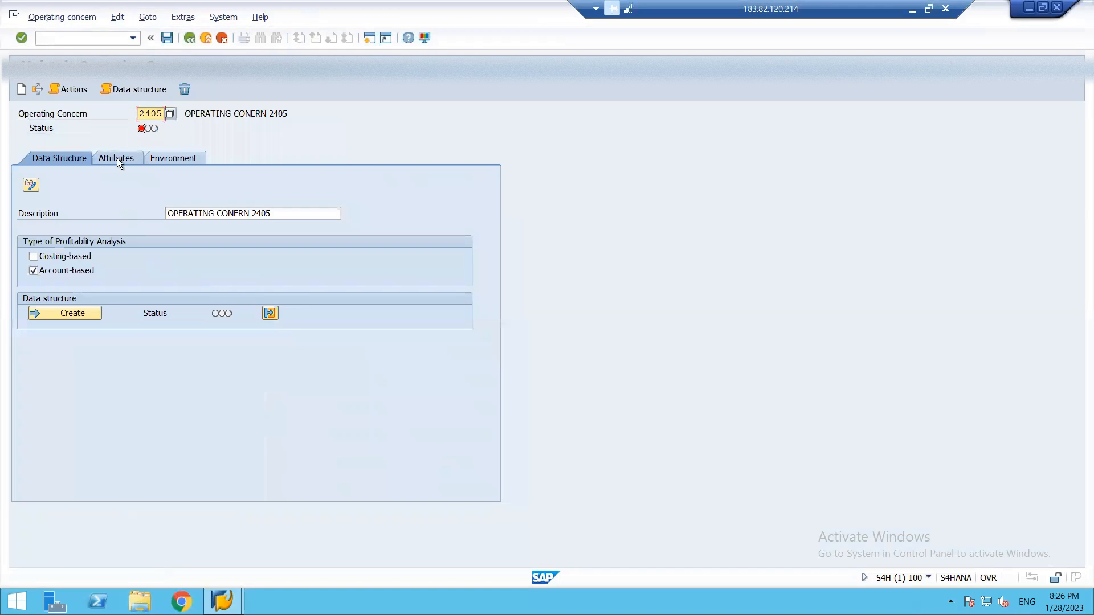
Reopen data structure creation and transfer the characteristics ARTNRG, BONUS, BRSCH, BZIRK, COLLE and CRMCSTY into CE12405.
left_click(65, 314)
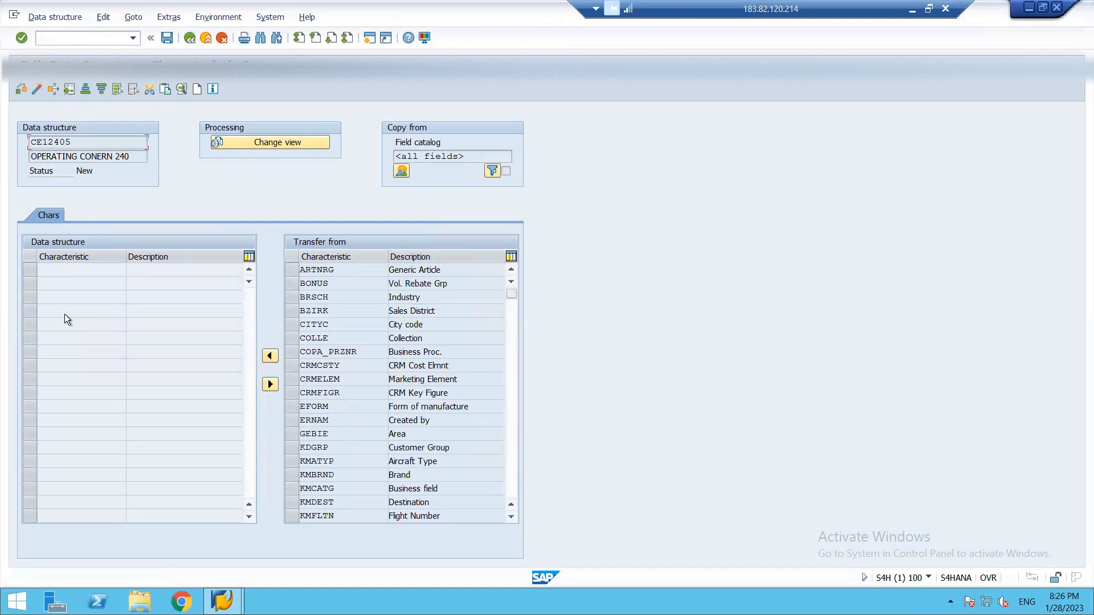
key("F3")
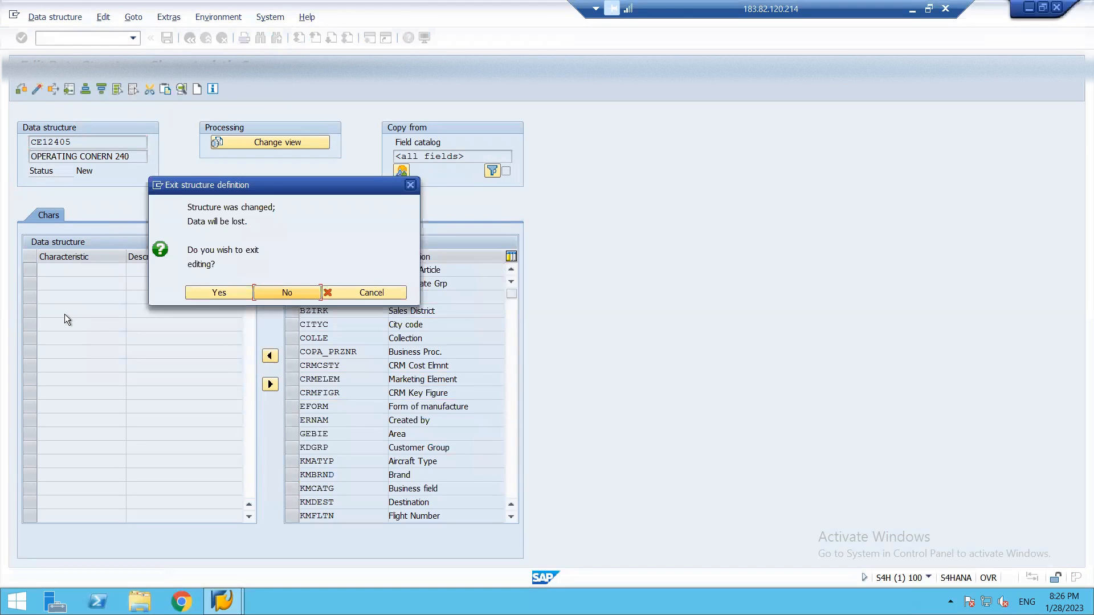
left_click(293, 292)
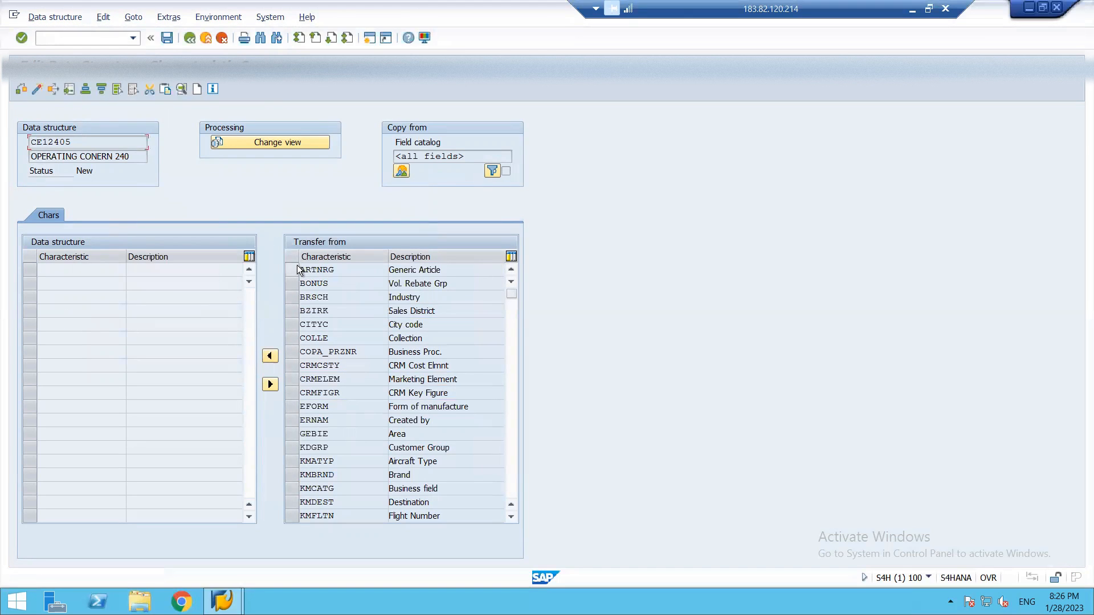
left_click(297, 269)
left_click(297, 284)
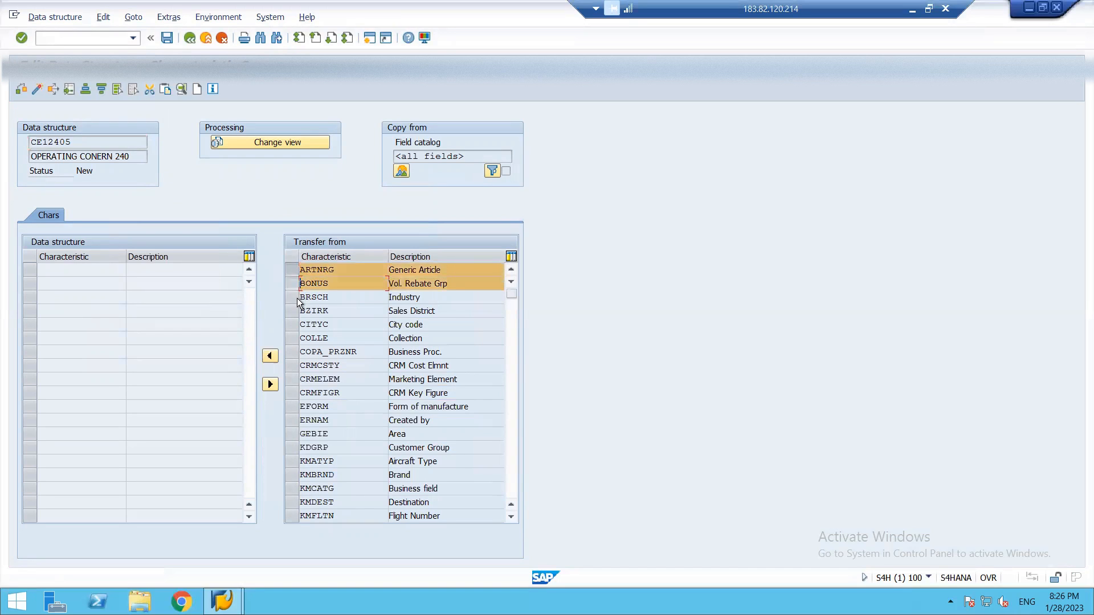
left_click(297, 297)
left_click(295, 314)
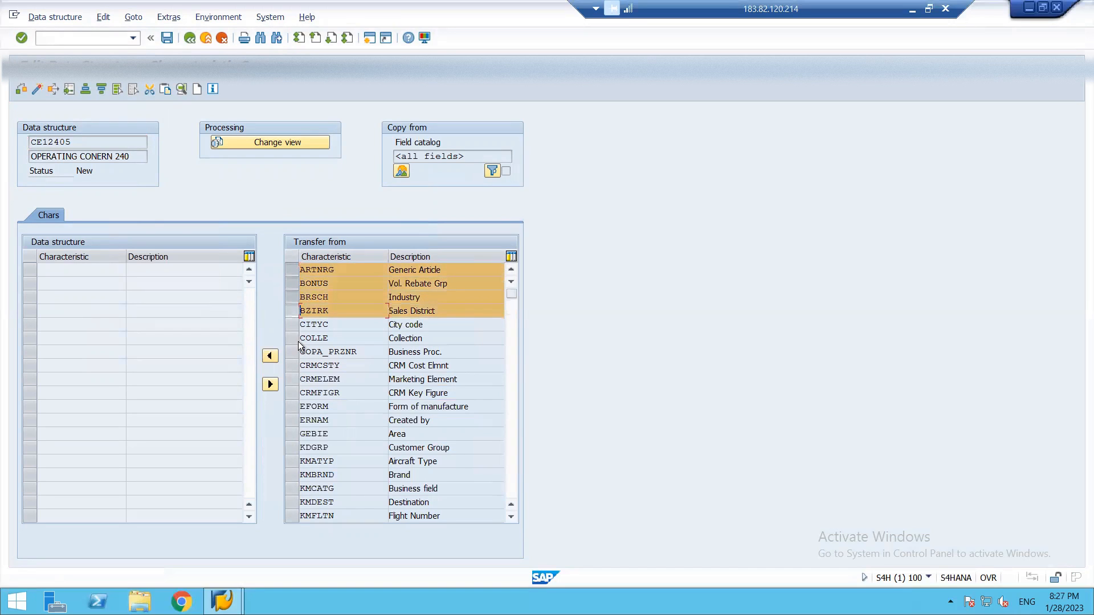
left_click(296, 339)
left_click(296, 366)
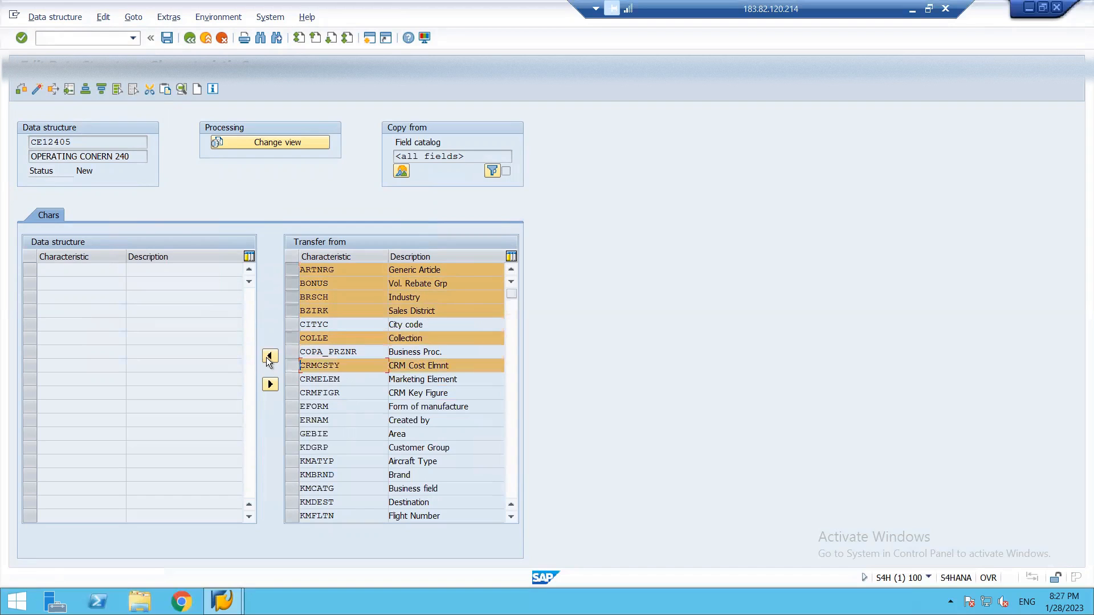
left_click(266, 358)
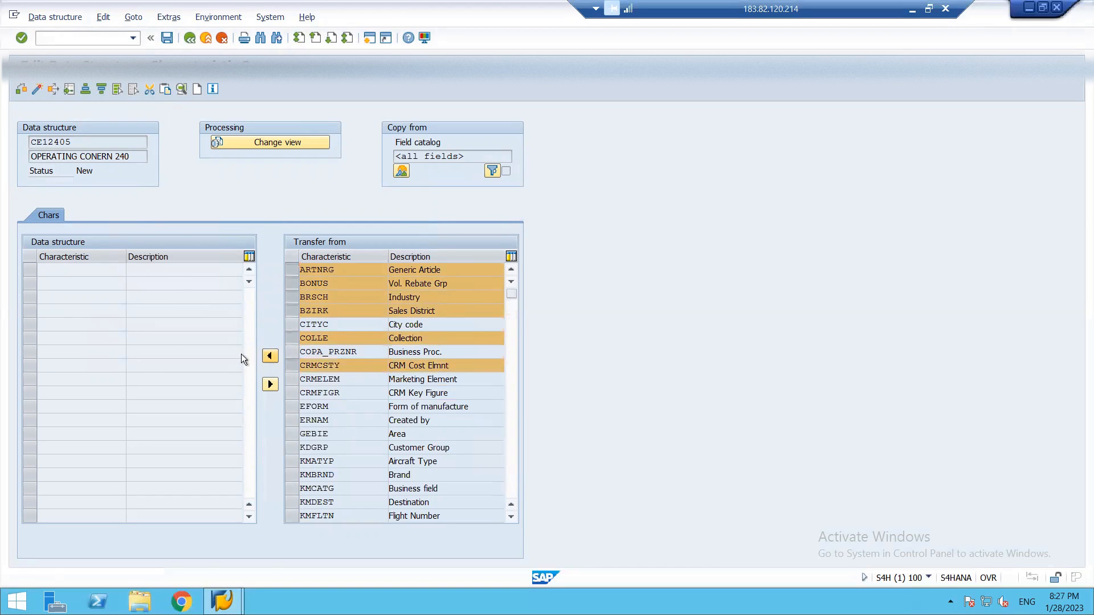
Save and activate data structure CE12405, save it once more, and return to the operating concern.
left_click(165, 38)
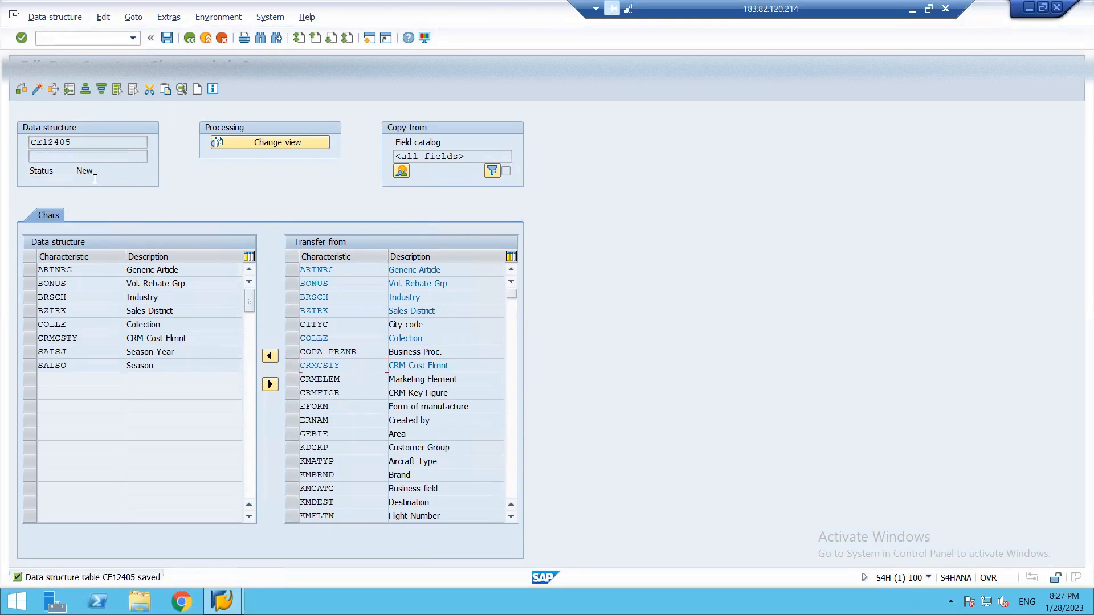
left_click(33, 90)
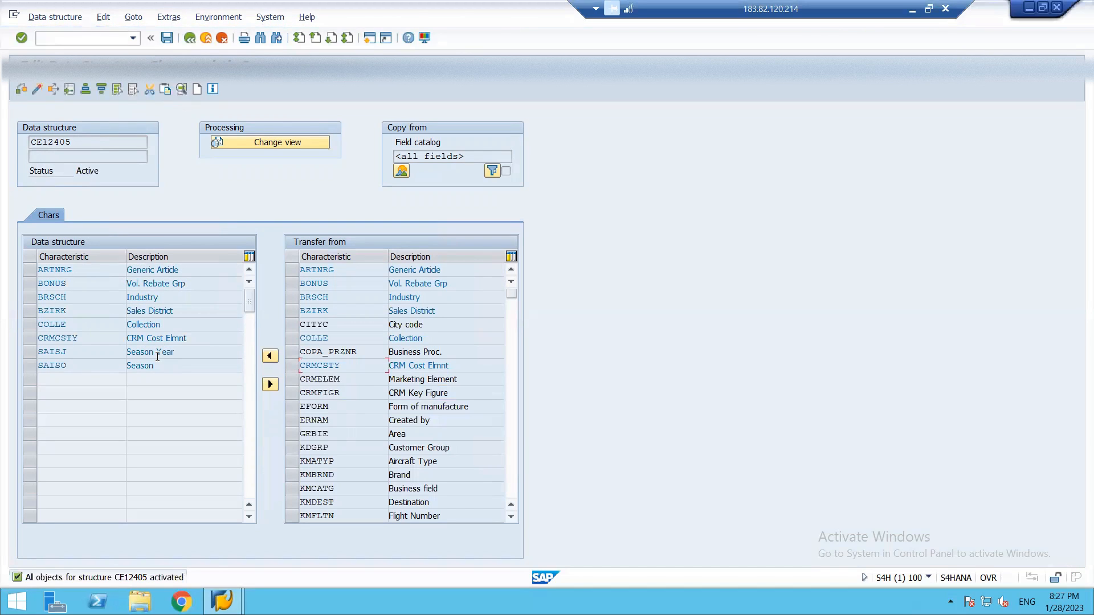
left_click(166, 39)
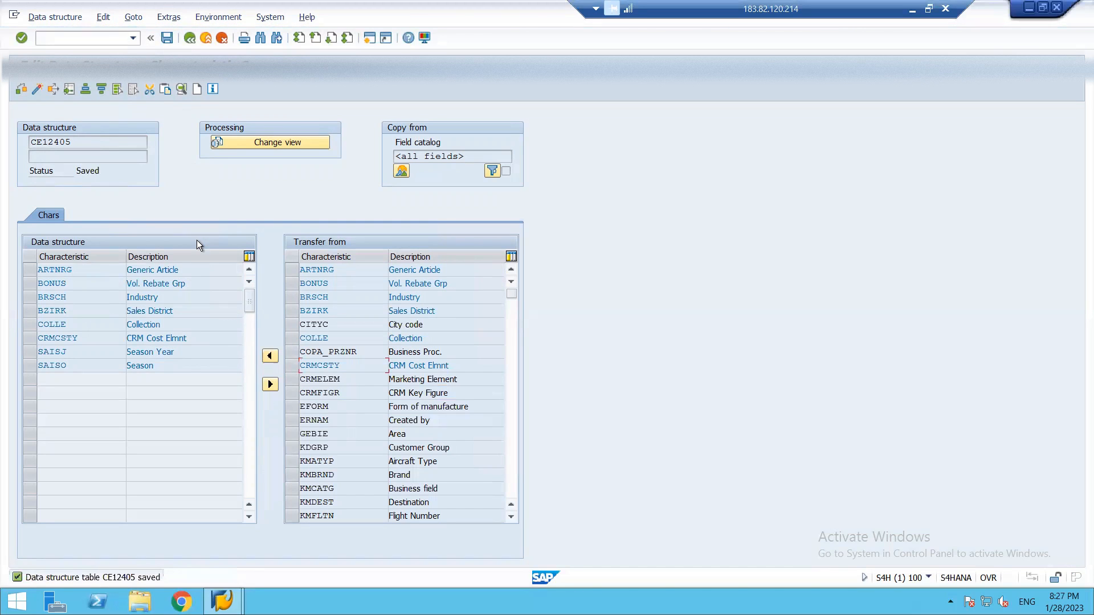
key("F3")
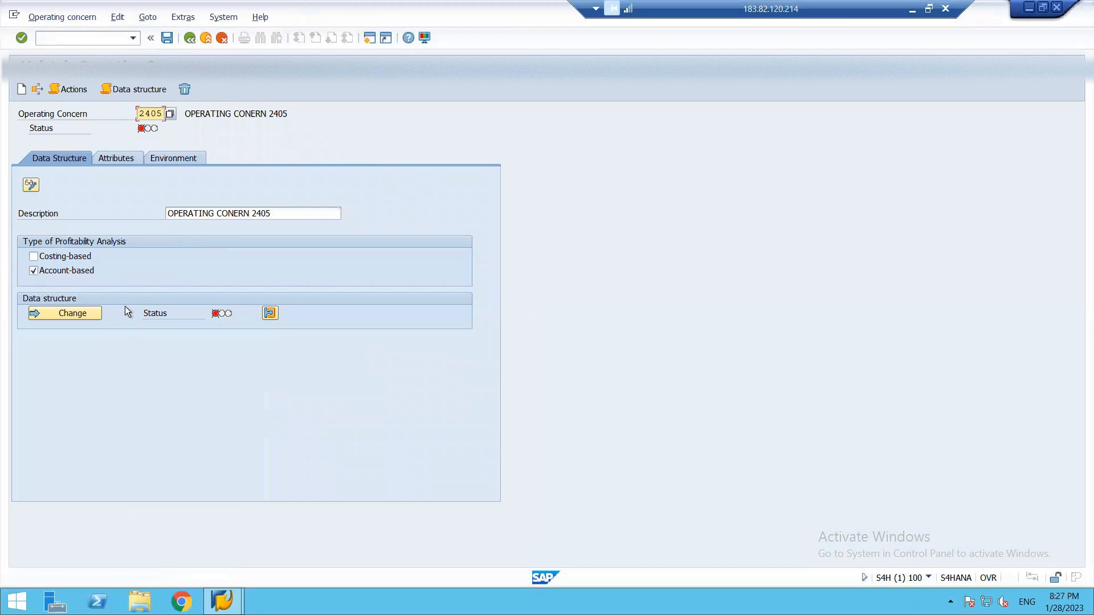
Set the operating concern's currency to INR and its fiscal year variant to 03, and save the attributes.
left_click(118, 158)
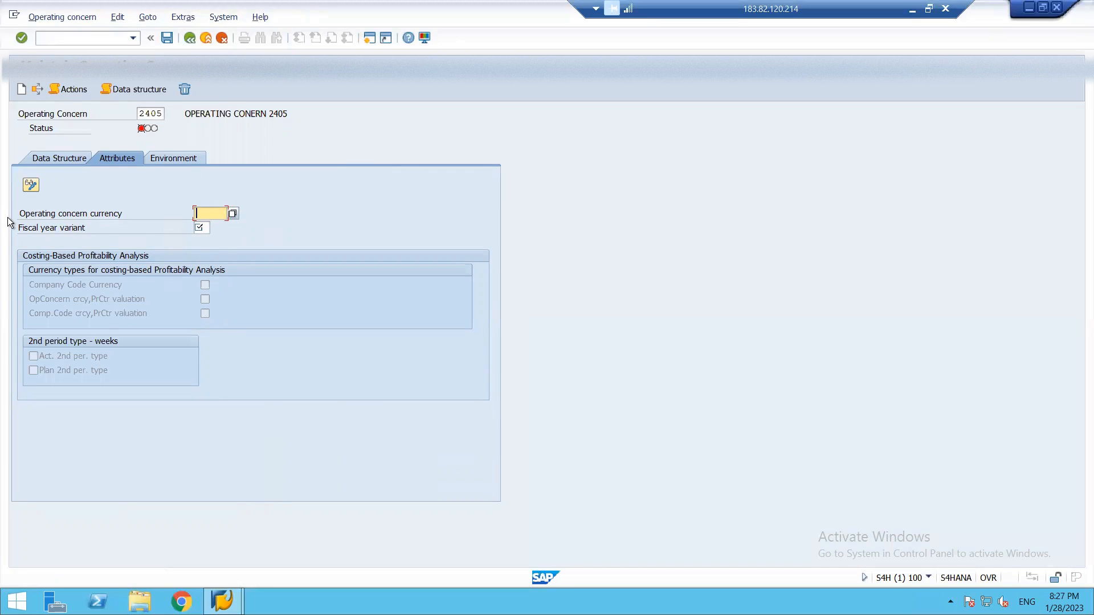
left_click(129, 217)
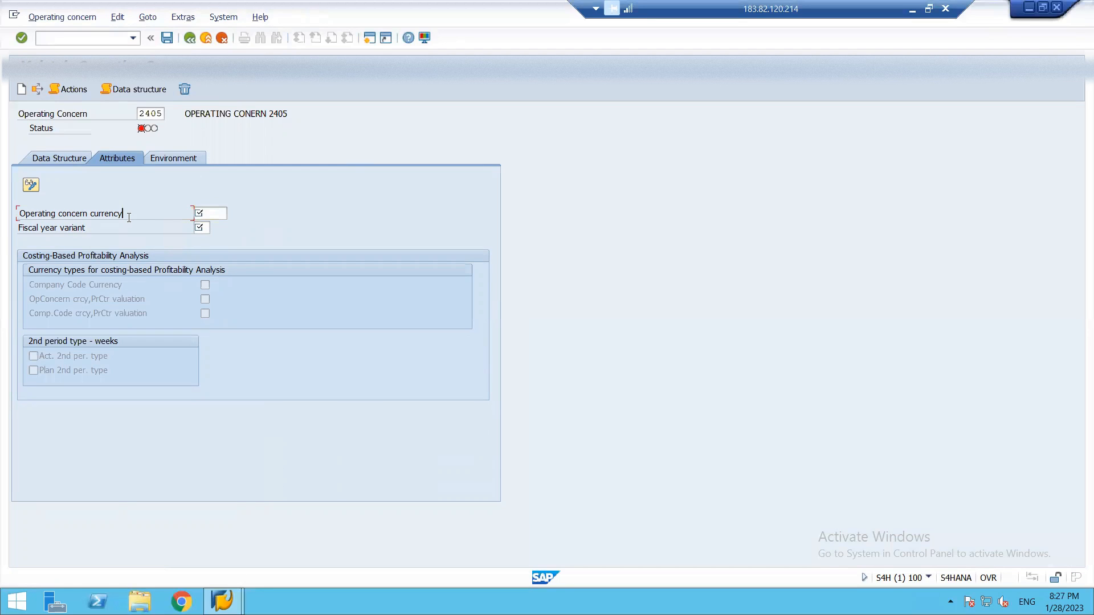
left_click(222, 212)
type("INR")
left_click(201, 226)
left_click(203, 227)
left_click(216, 228)
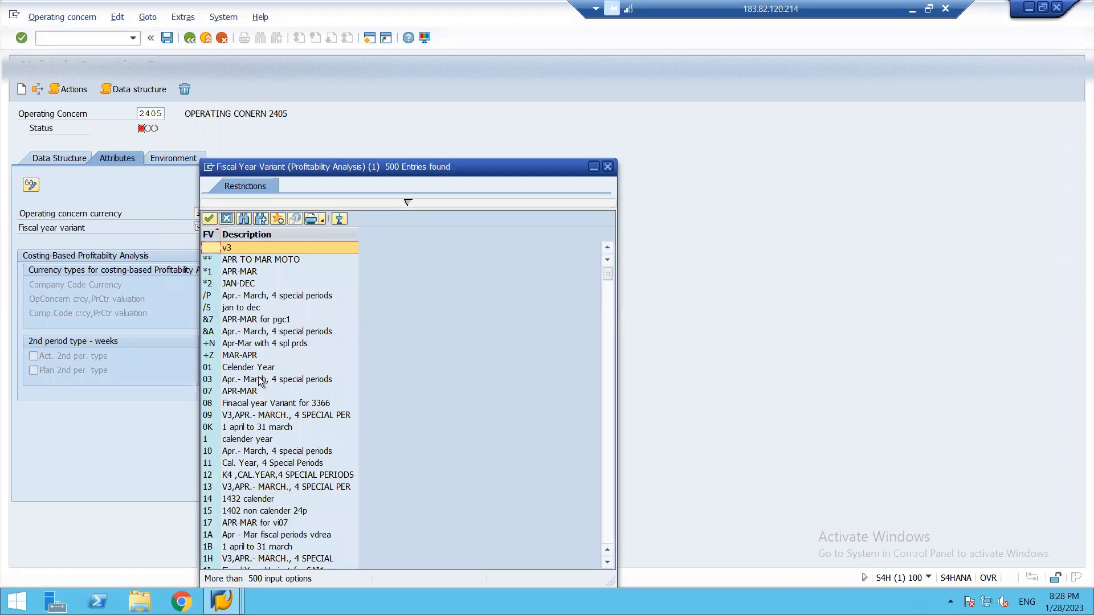
double_click(258, 378)
key("Return")
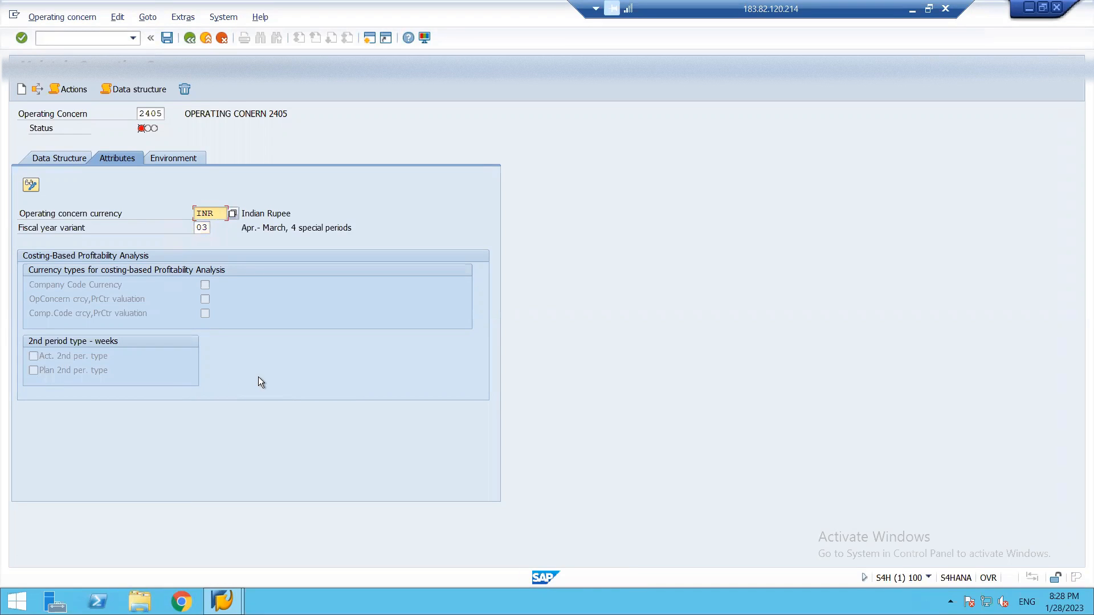
left_click(164, 41)
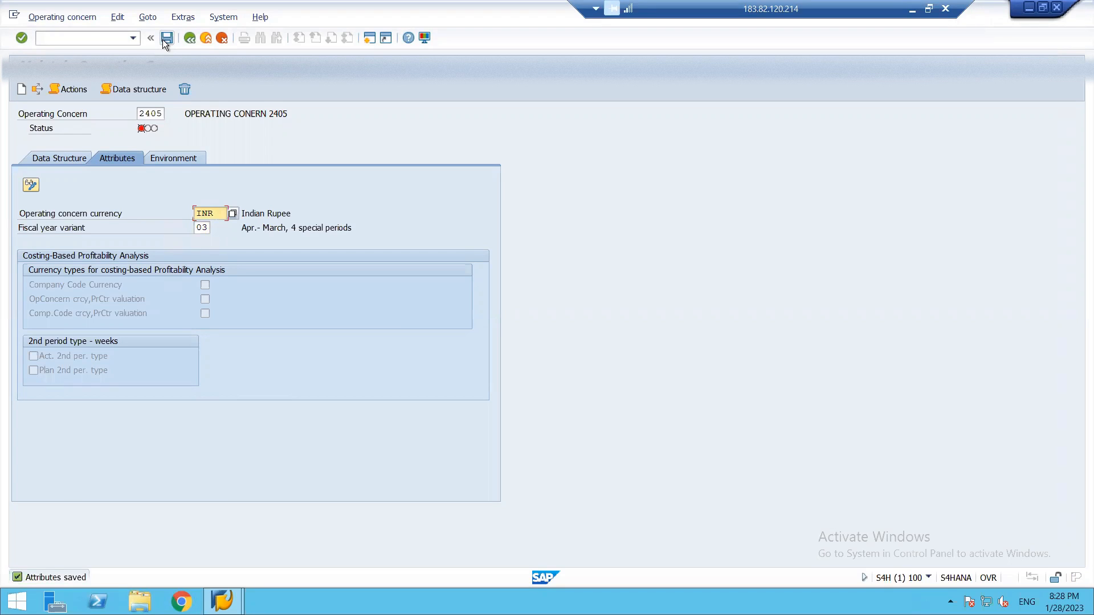
left_click(59, 158)
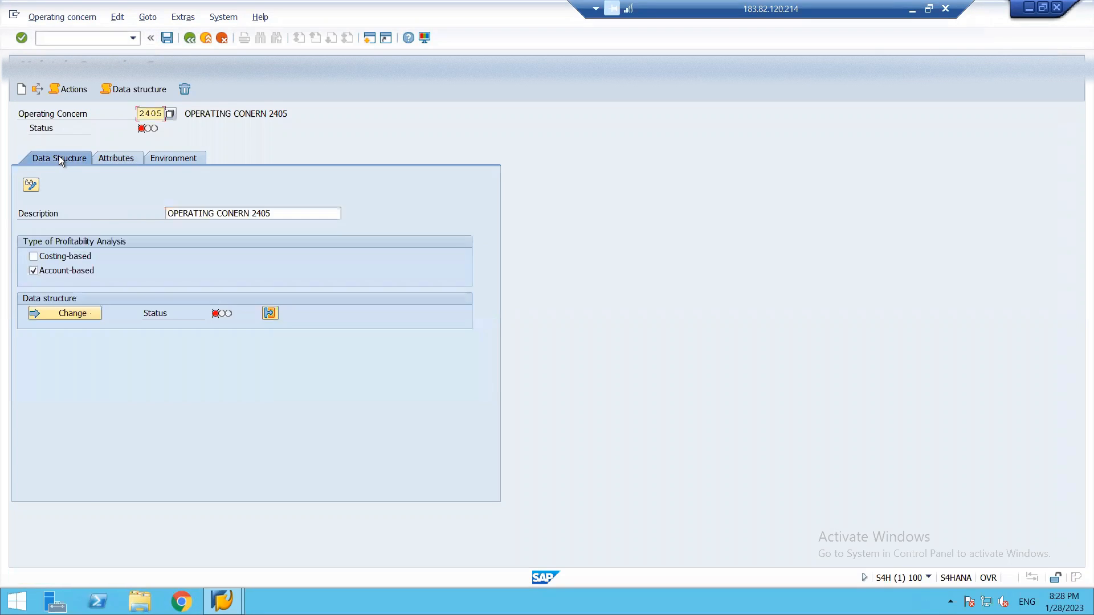
Try to generate the cross-client part of operating concern 2405's environment.
left_click(76, 311)
left_click(183, 158)
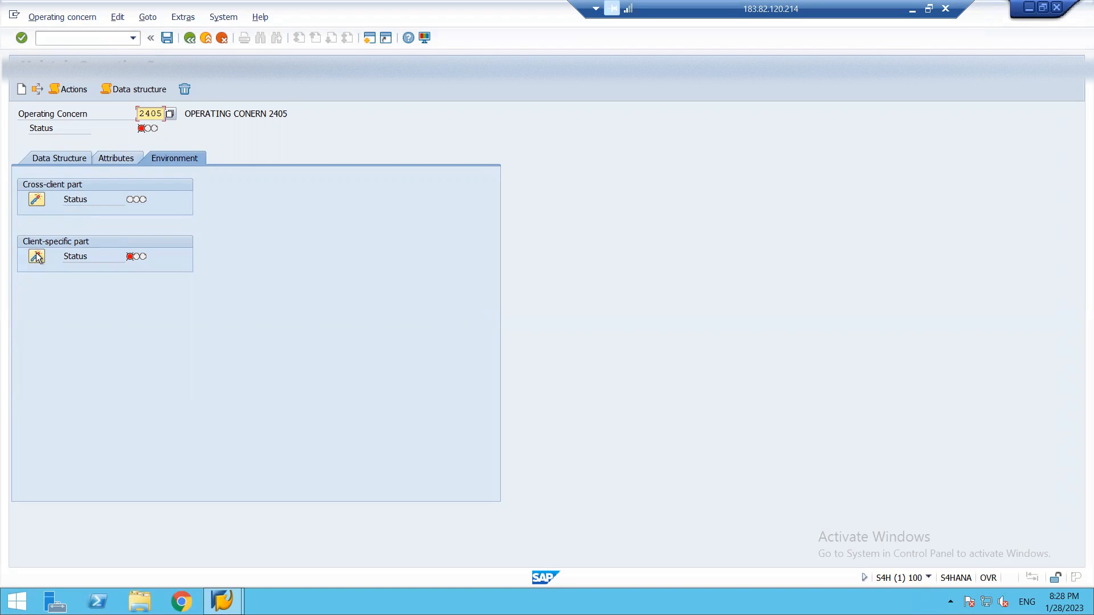
left_click(36, 199)
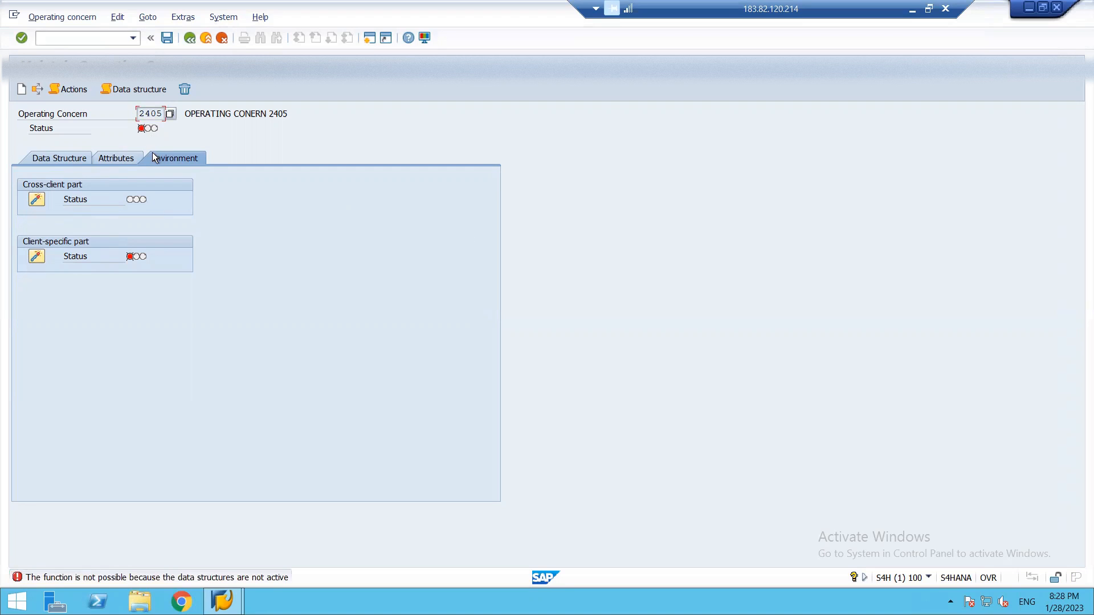
Reopen data structure CE12405 for changes, activate and save it, and return to the Implementation Guide.
left_click(121, 159)
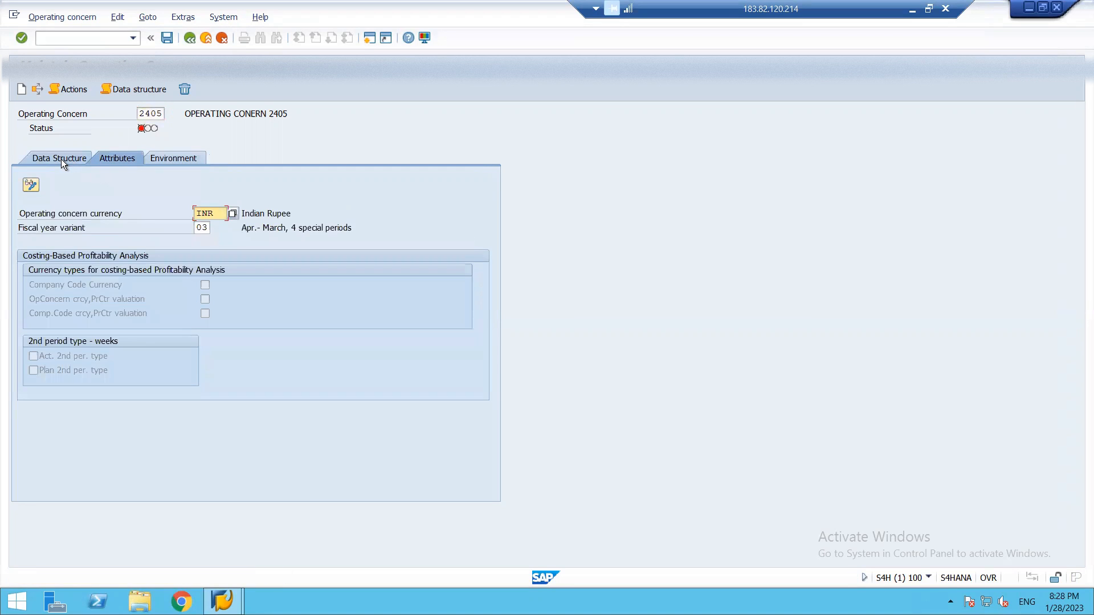
left_click(60, 159)
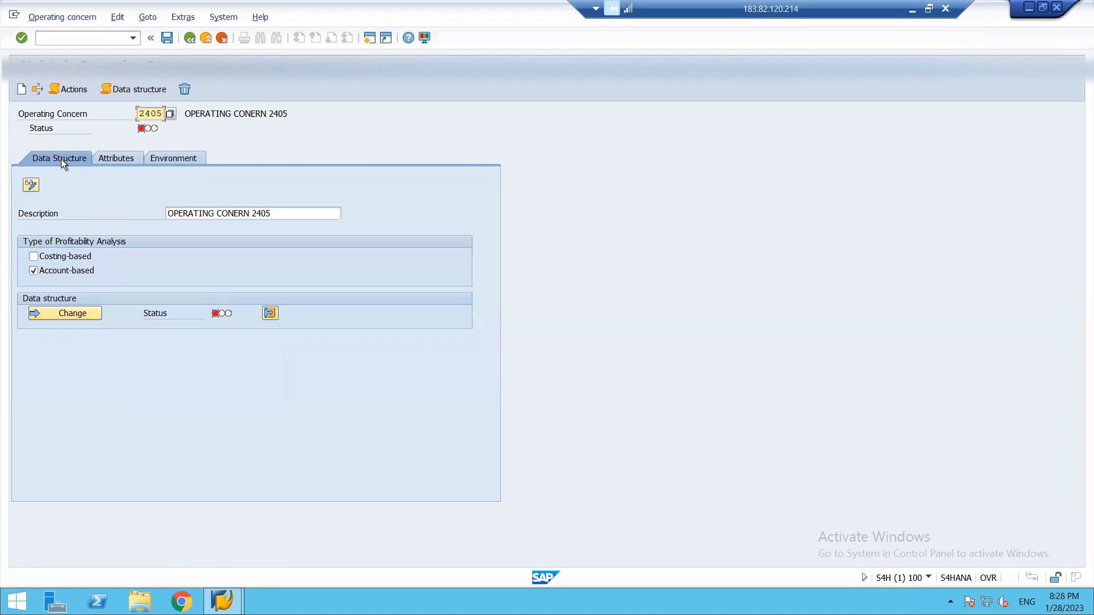
left_click(79, 313)
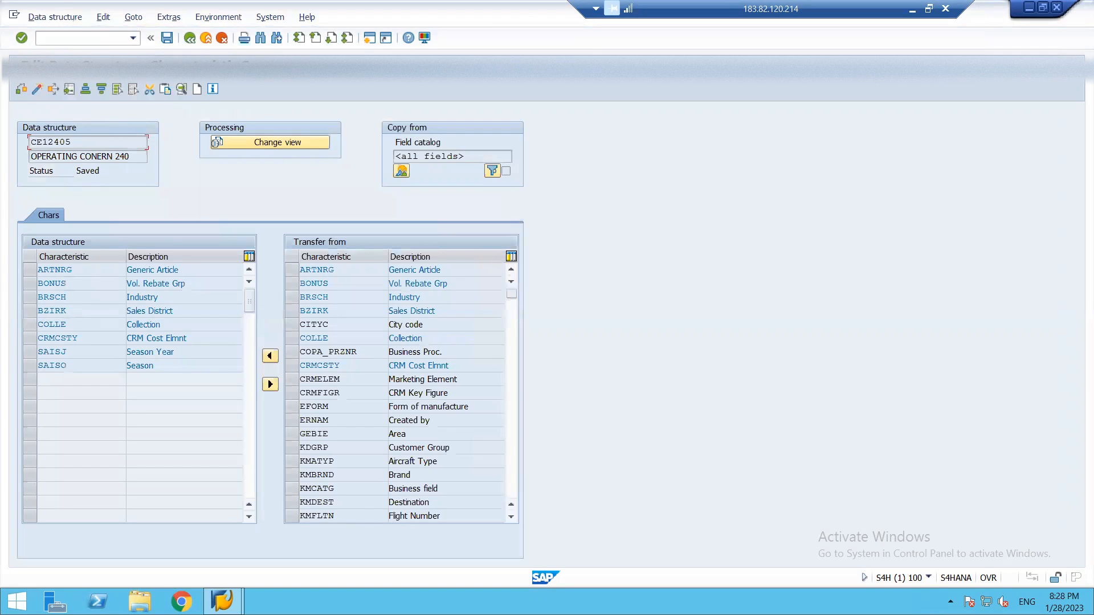
left_click(37, 88)
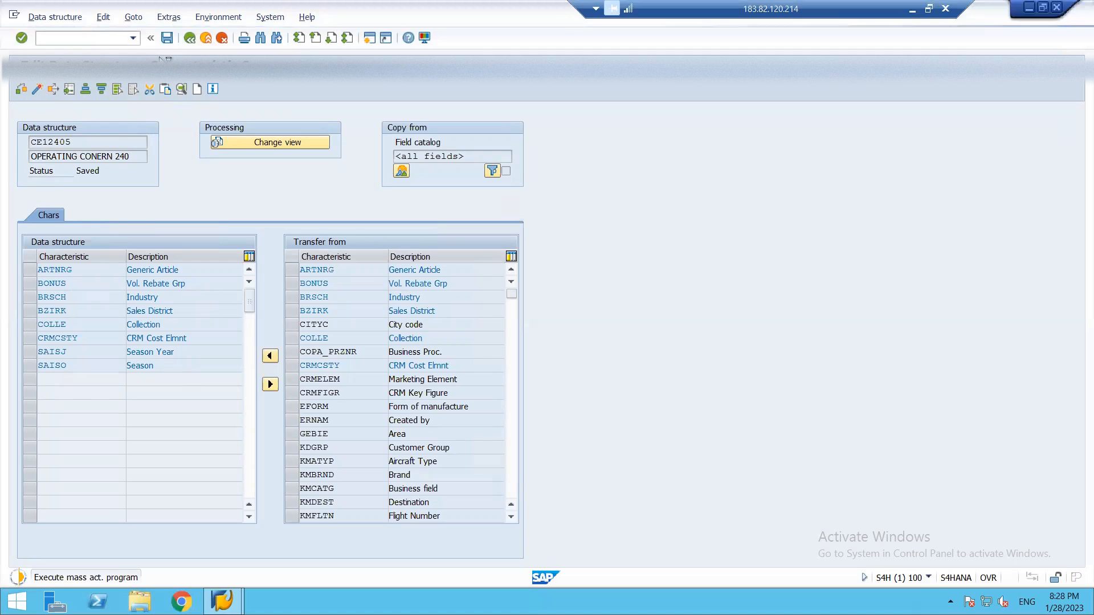
left_click(167, 38)
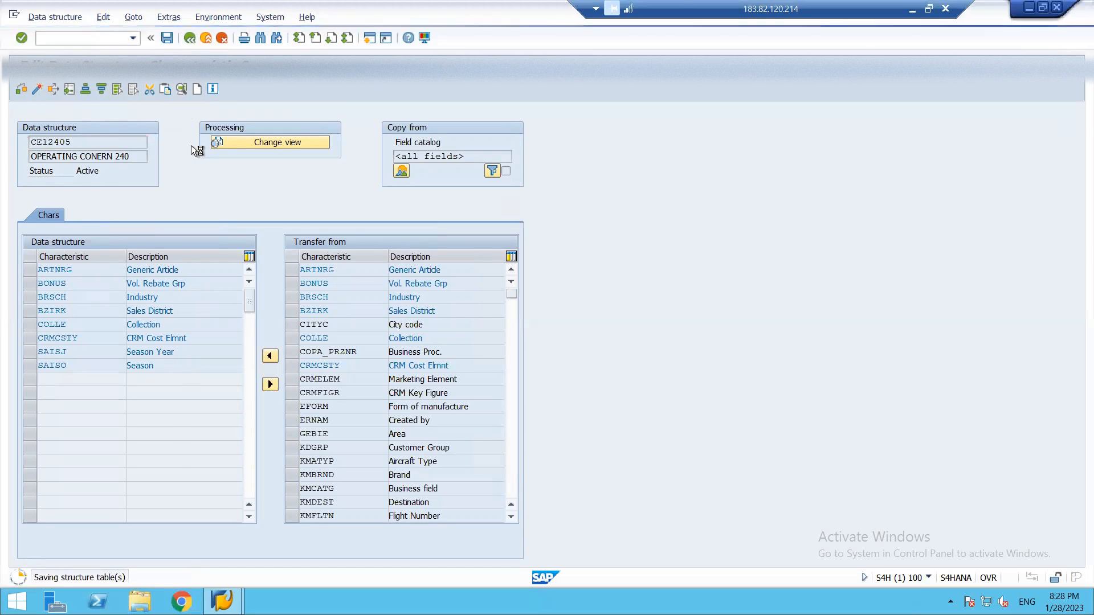
key("F3")
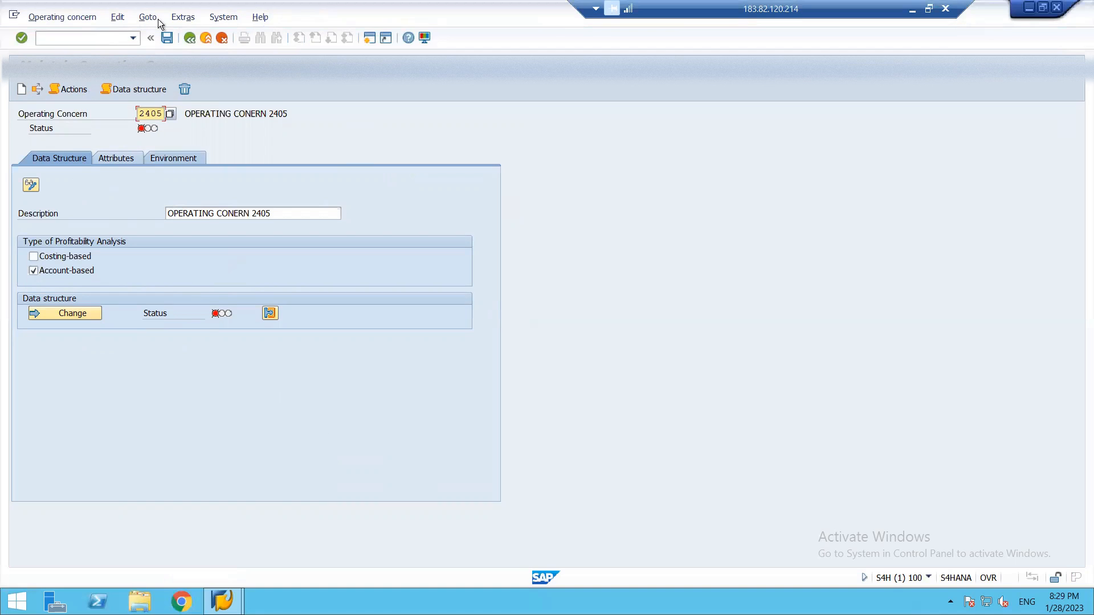
left_click(190, 38)
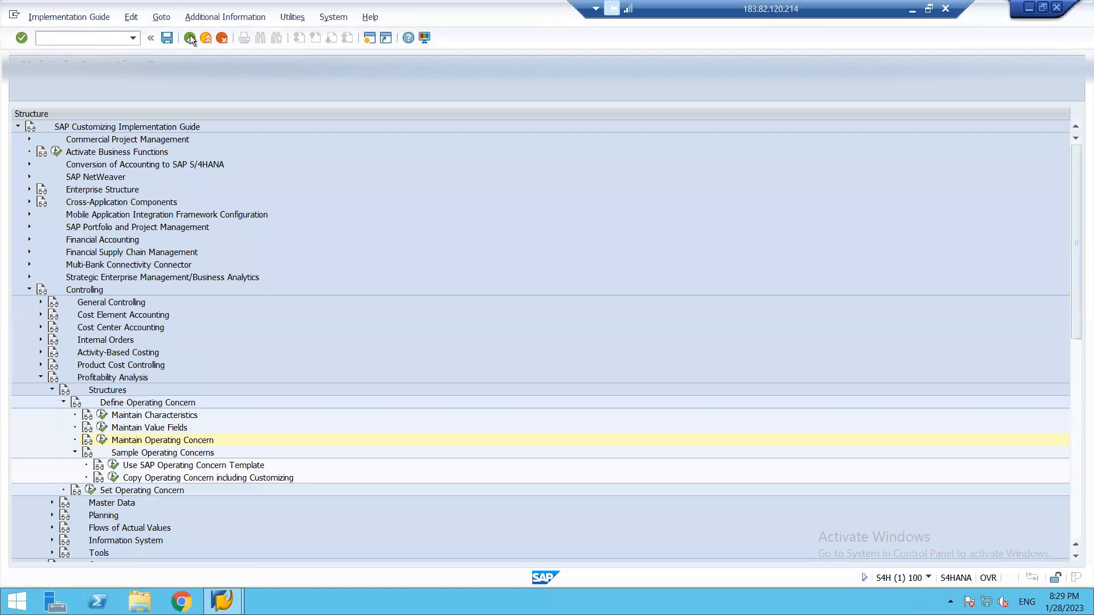
Review the attributes, data structure characteristics and environment status of existing operating concern BR18.
left_click(102, 440)
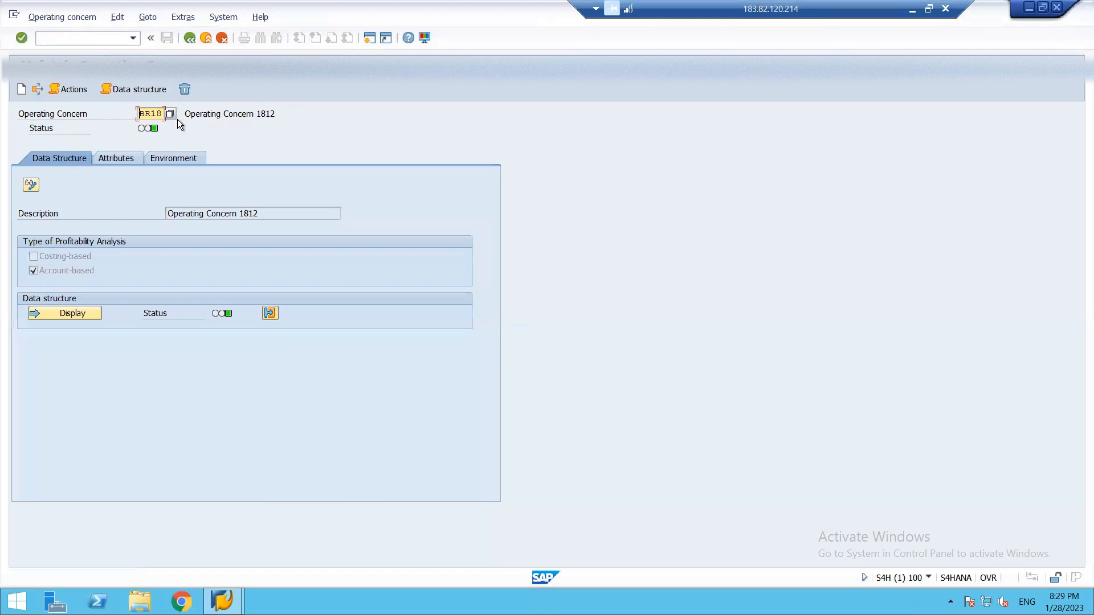
left_click(111, 164)
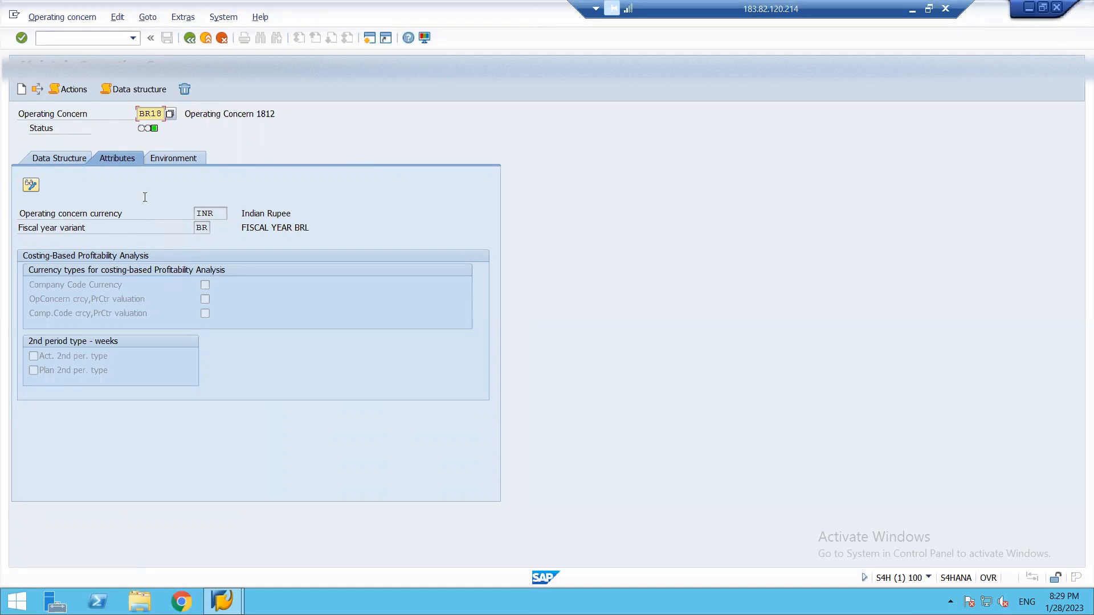
left_click(61, 160)
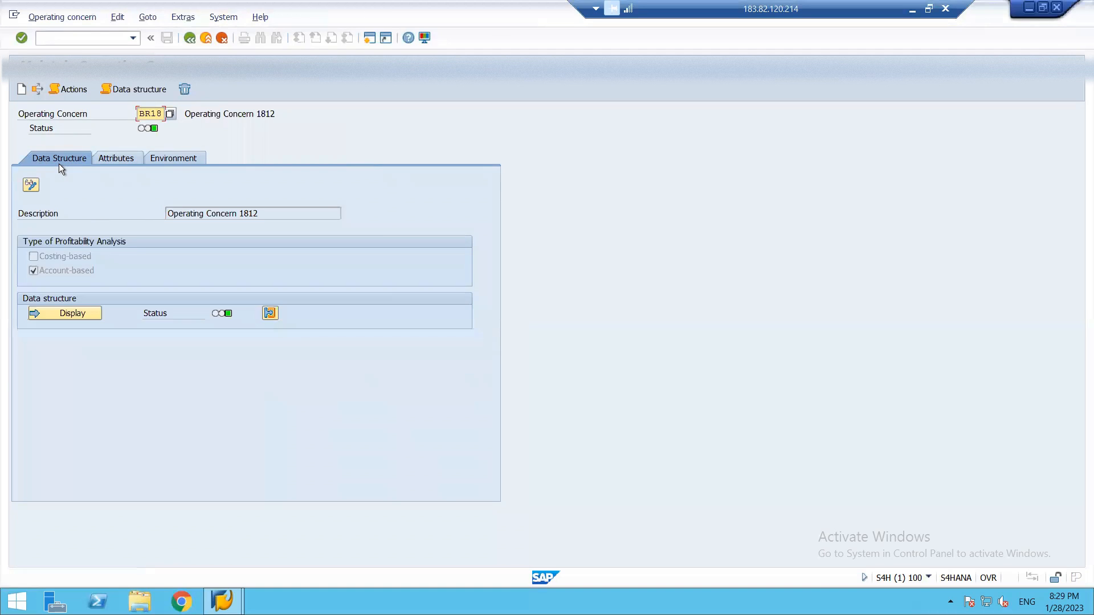
left_click(66, 316)
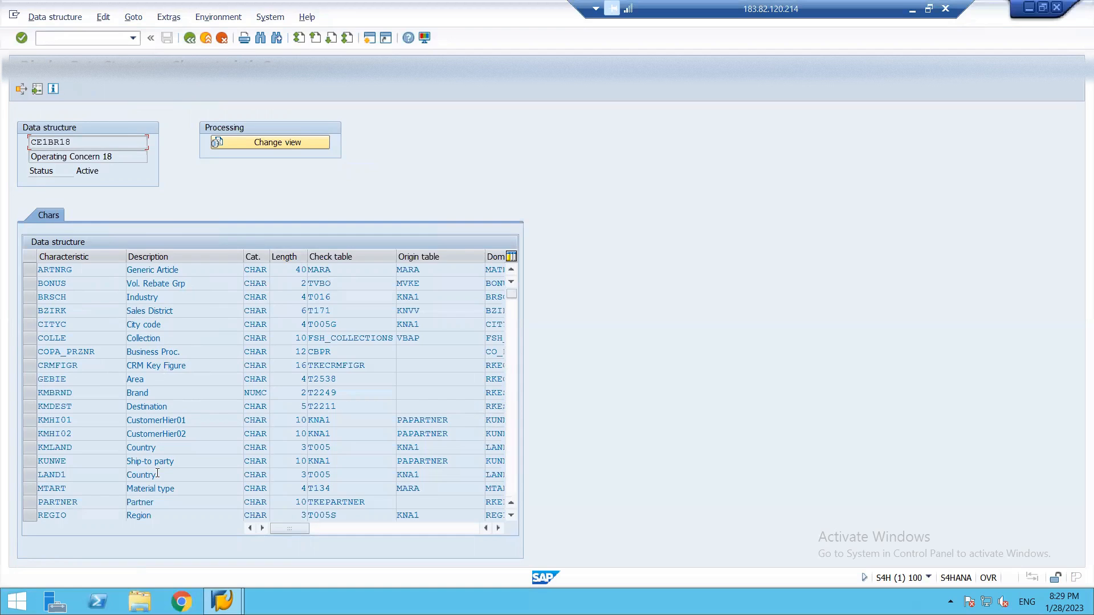
key("F3")
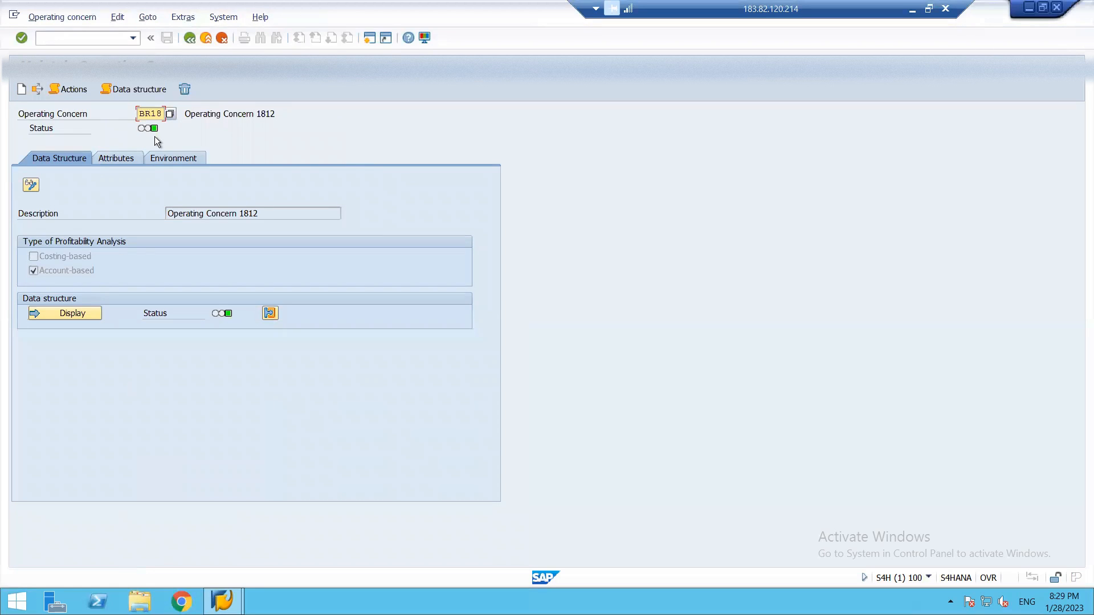
left_click(169, 159)
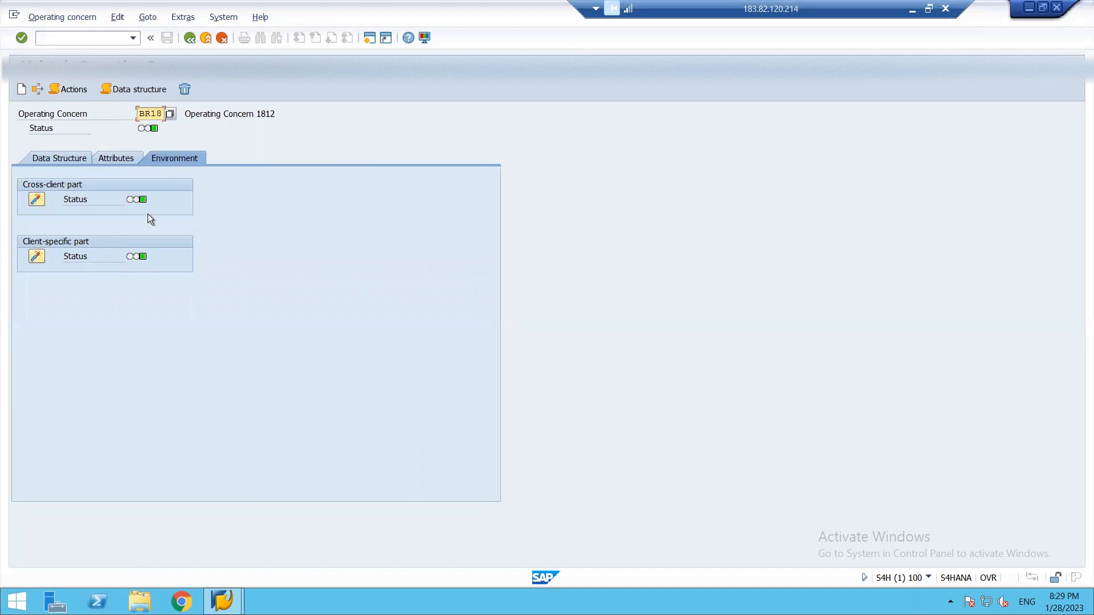
Start transaction SE38 in a new session.
left_click(369, 38)
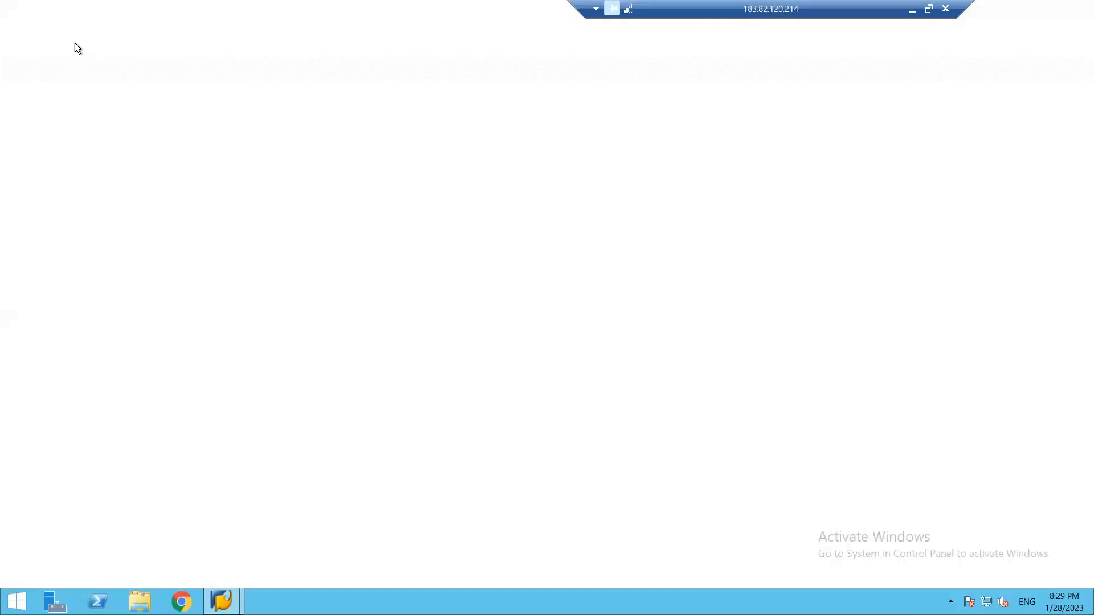
type("SE38")
key("Return")
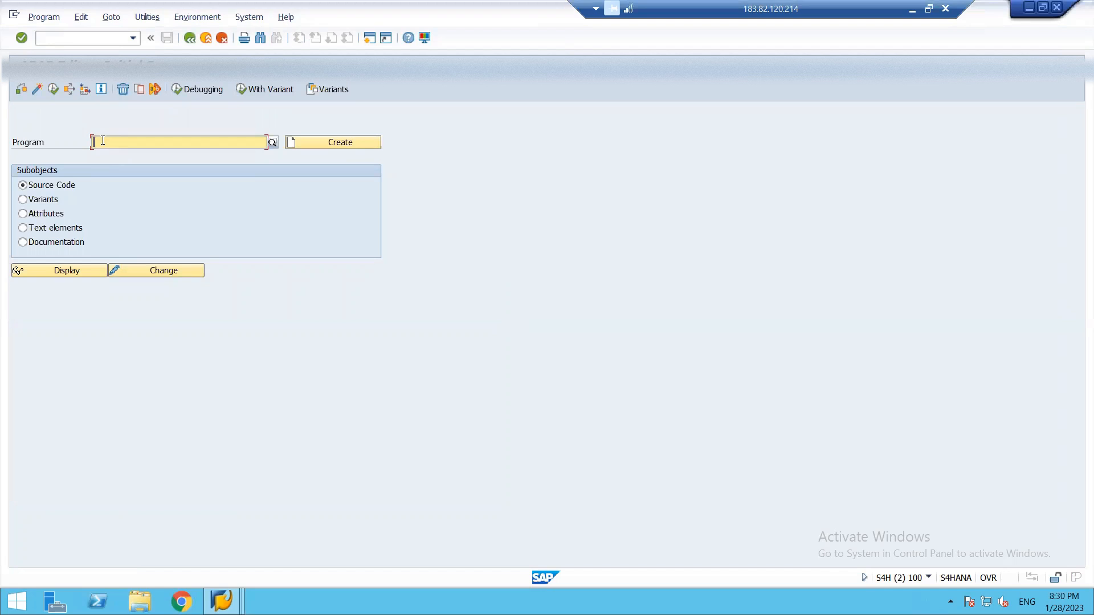
Run program FCO_ADD_COPA_FIELD_TO_ACDOCA to view its operating concern selection, and leave it without entering a value.
type("Fco")
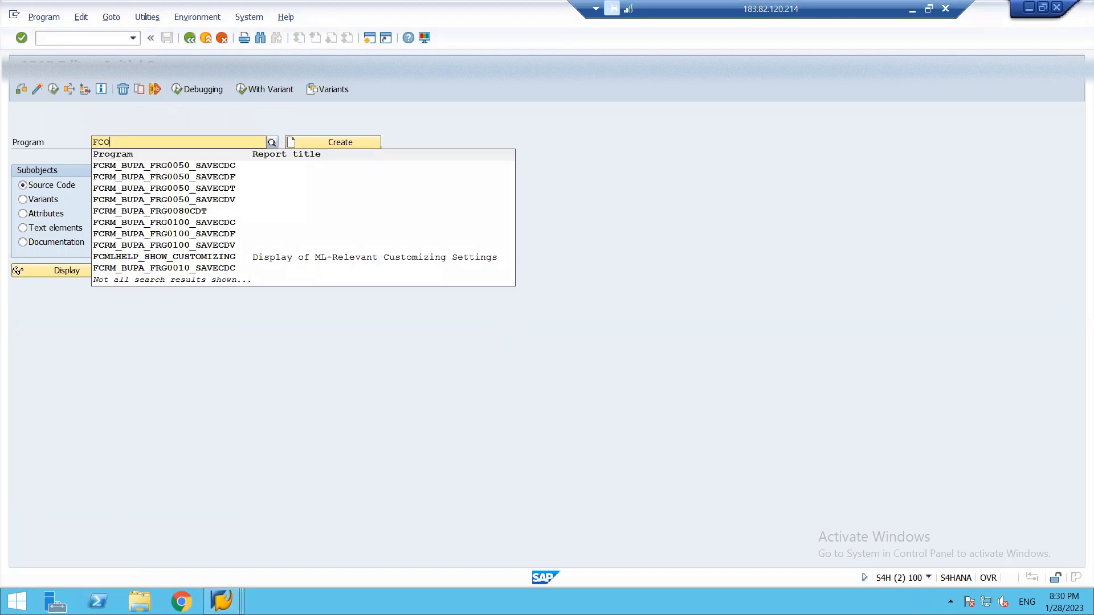
type("_ADD")
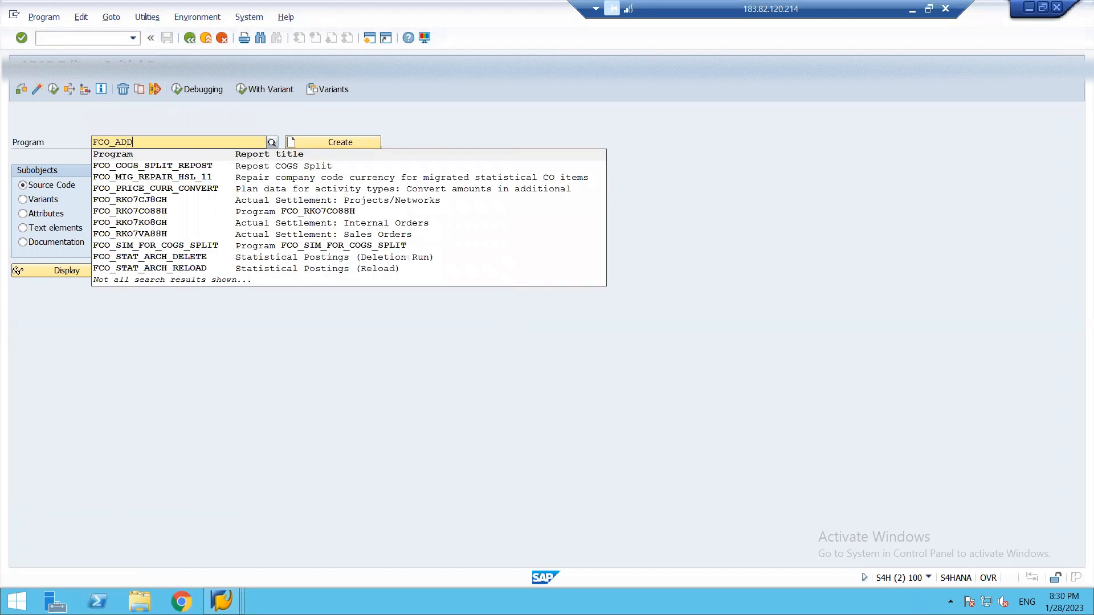
type("_")
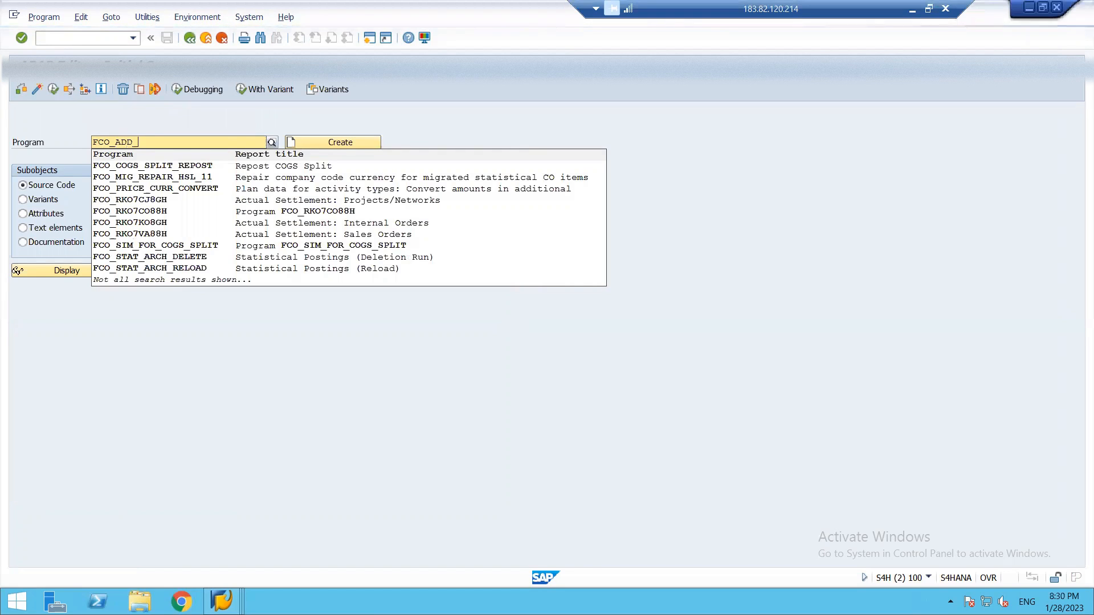
type("COPA")
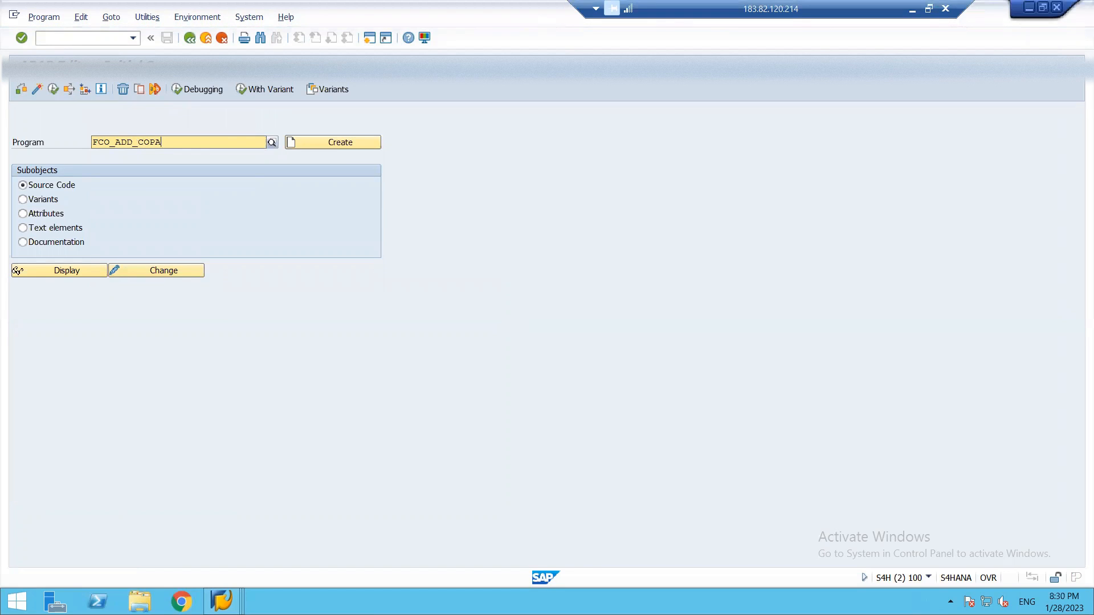
type("_FIELD")
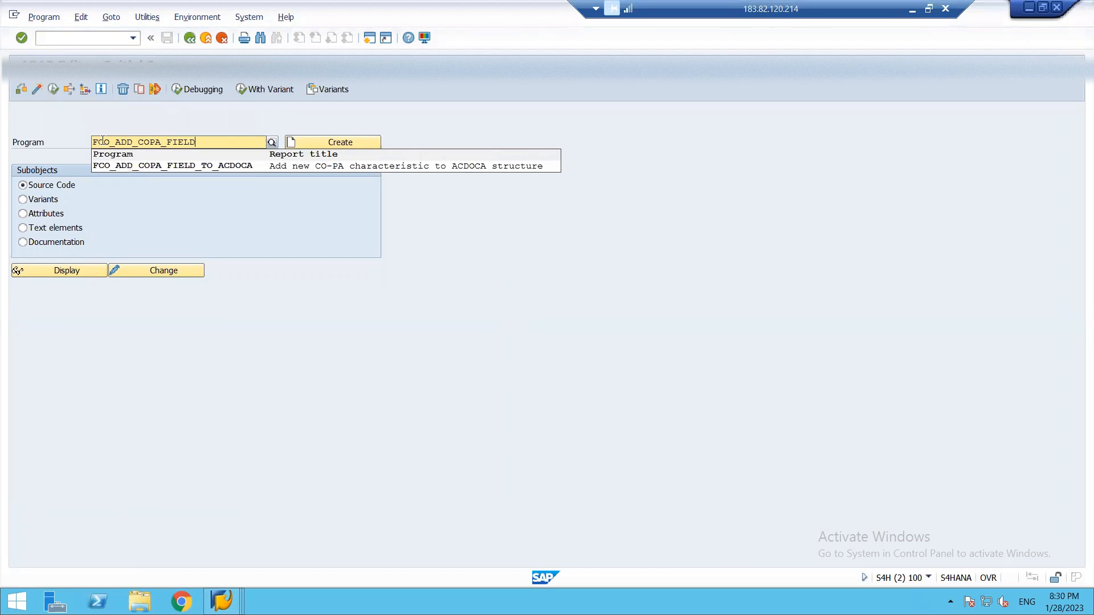
type("_TO_AC")
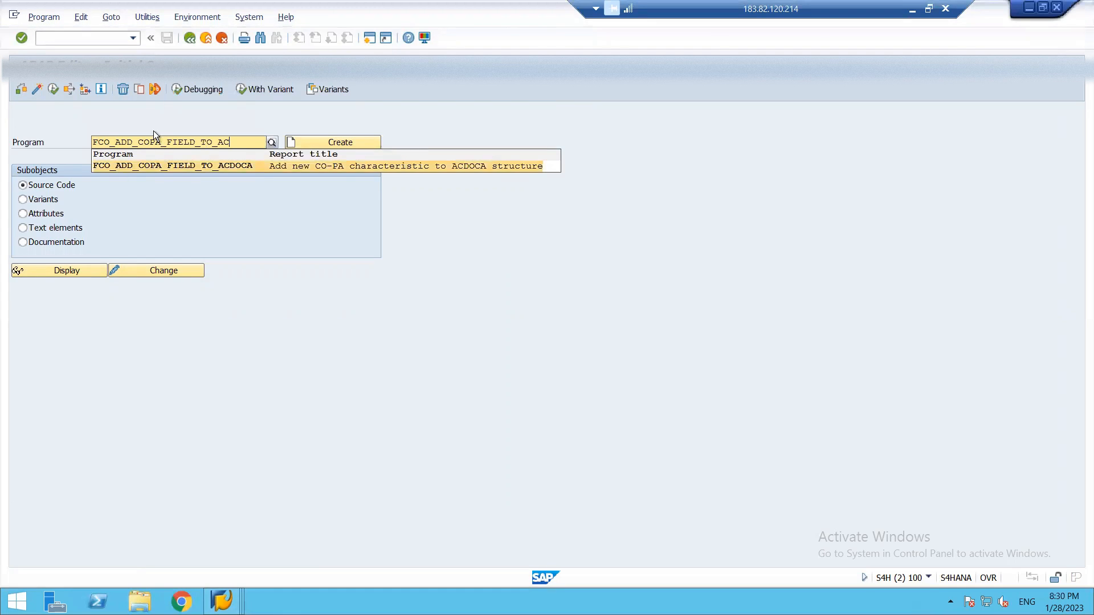
left_click(254, 166)
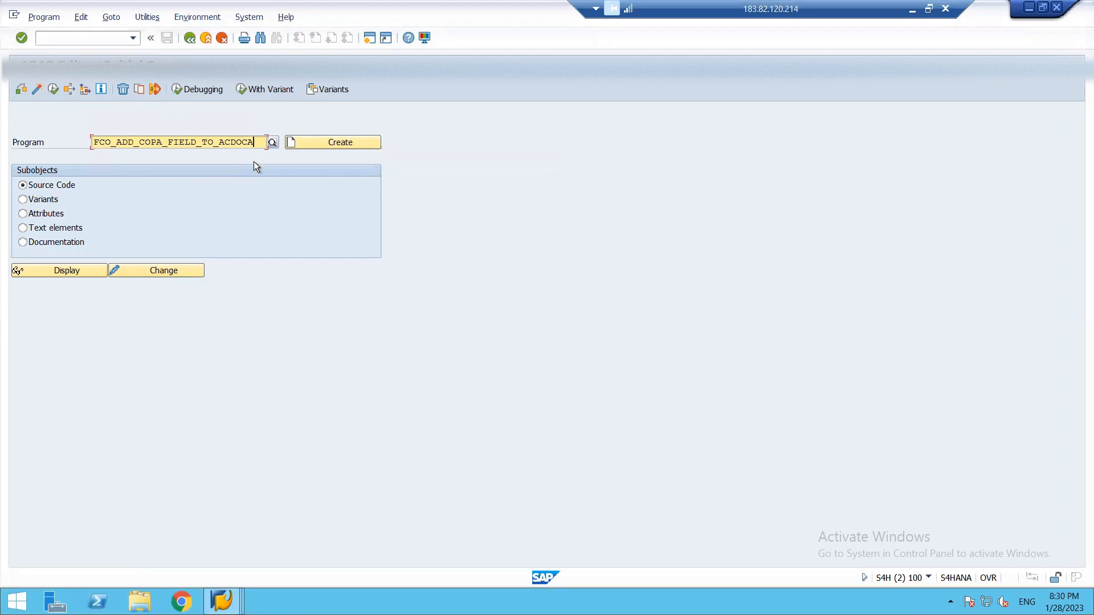
left_click(50, 90)
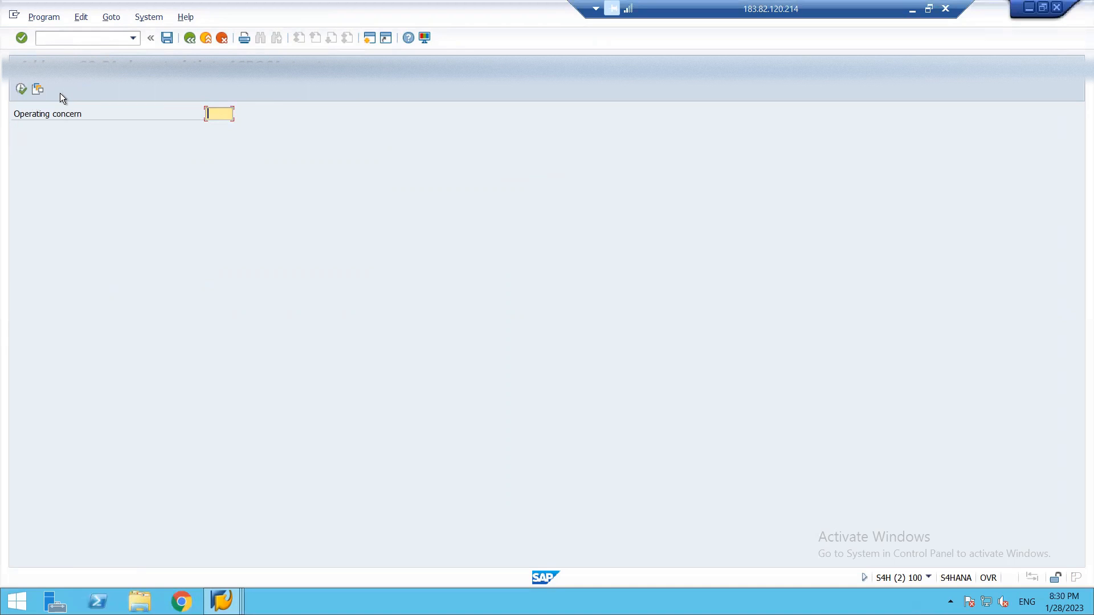
left_click(42, 18)
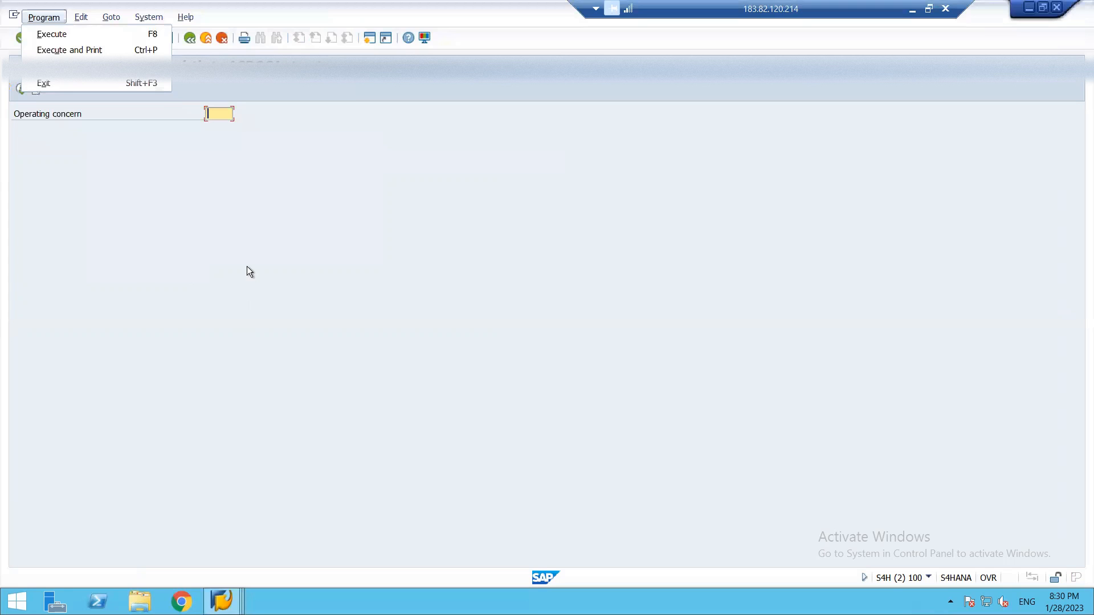
left_click(248, 267)
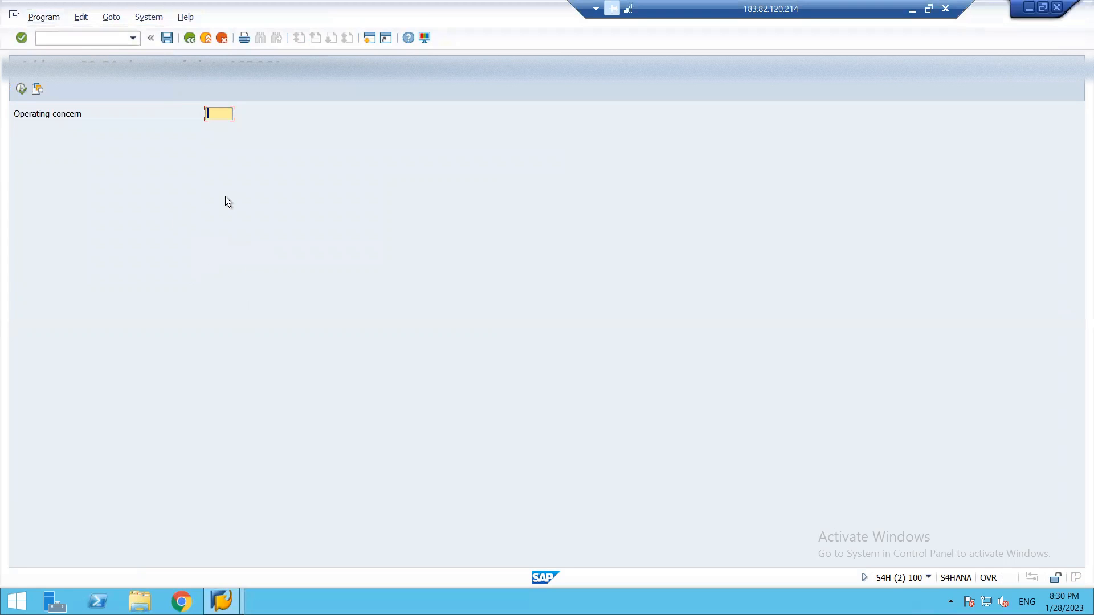
key("F3")
key("F3")
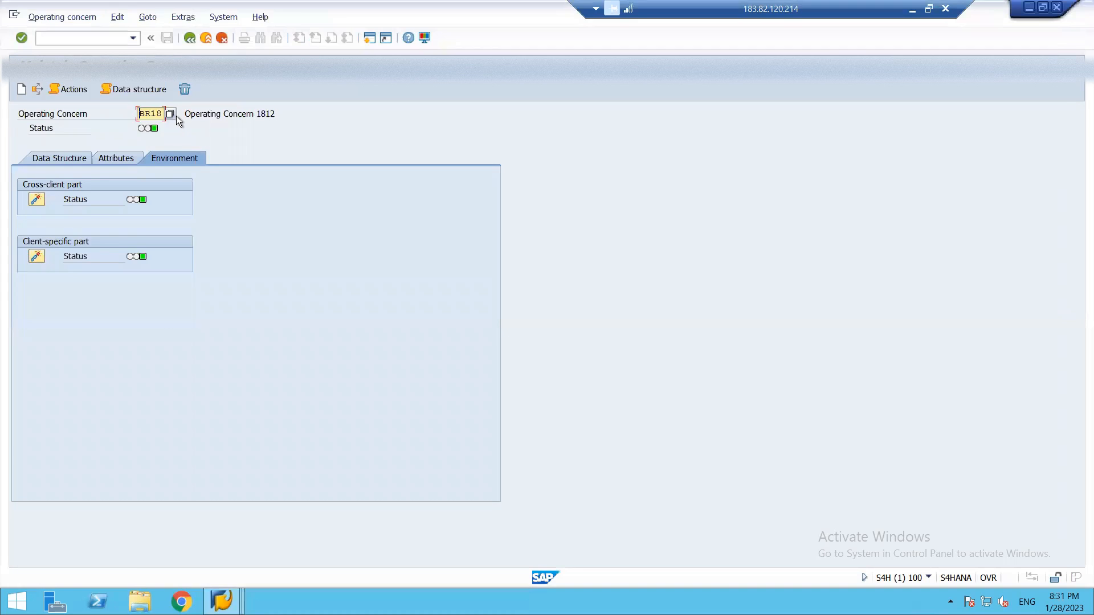
Return to the Implementation Guide and open the Enterprise Structure activity that assigns controlling areas to operating concerns.
key("F3")
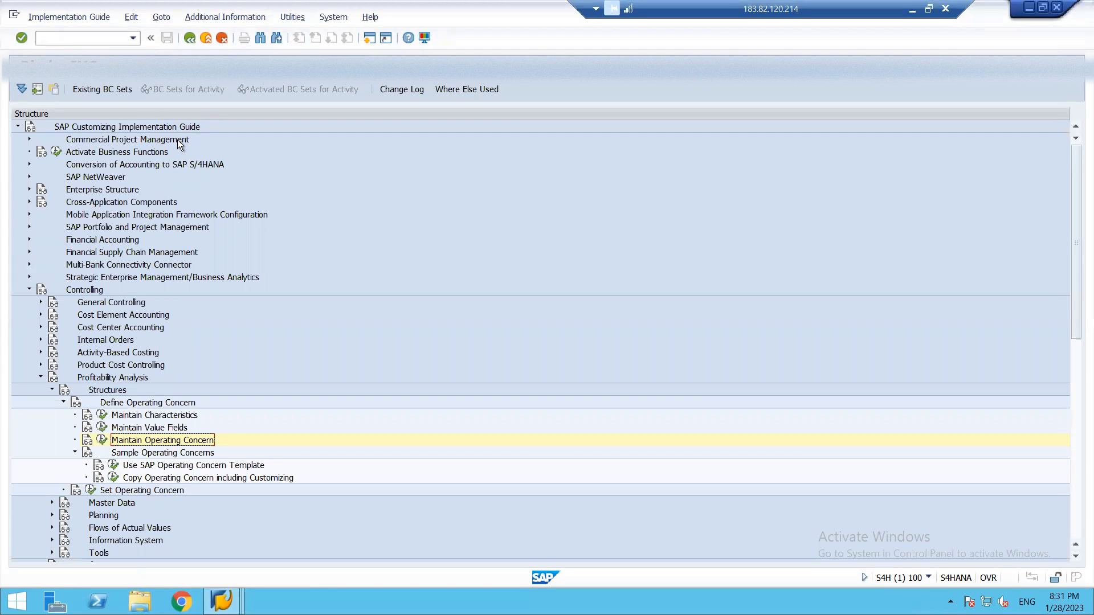
left_click(30, 190)
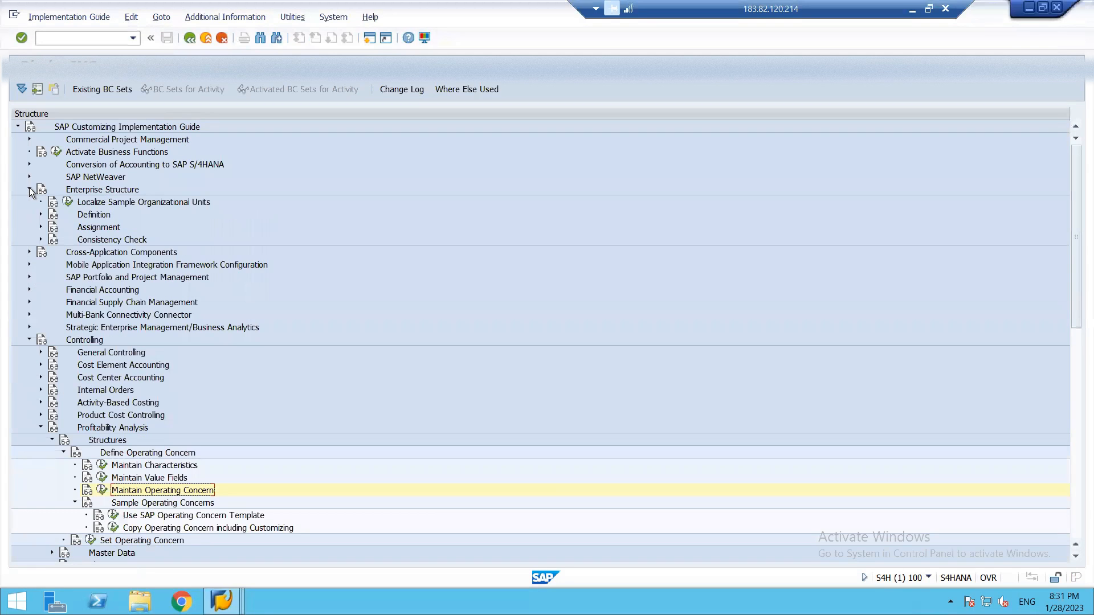
left_click(40, 226)
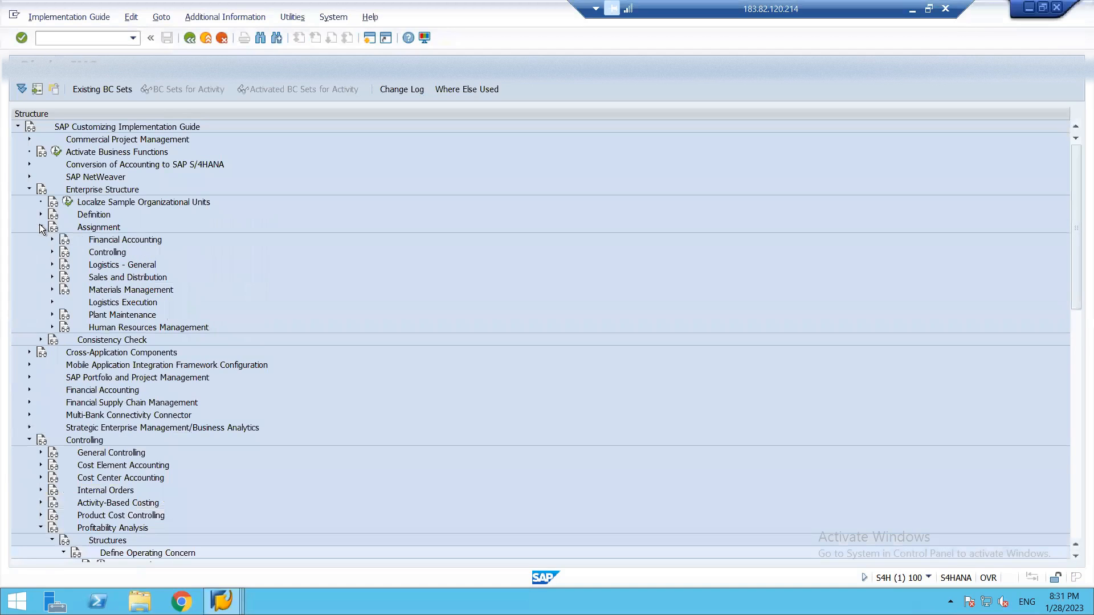
left_click(52, 252)
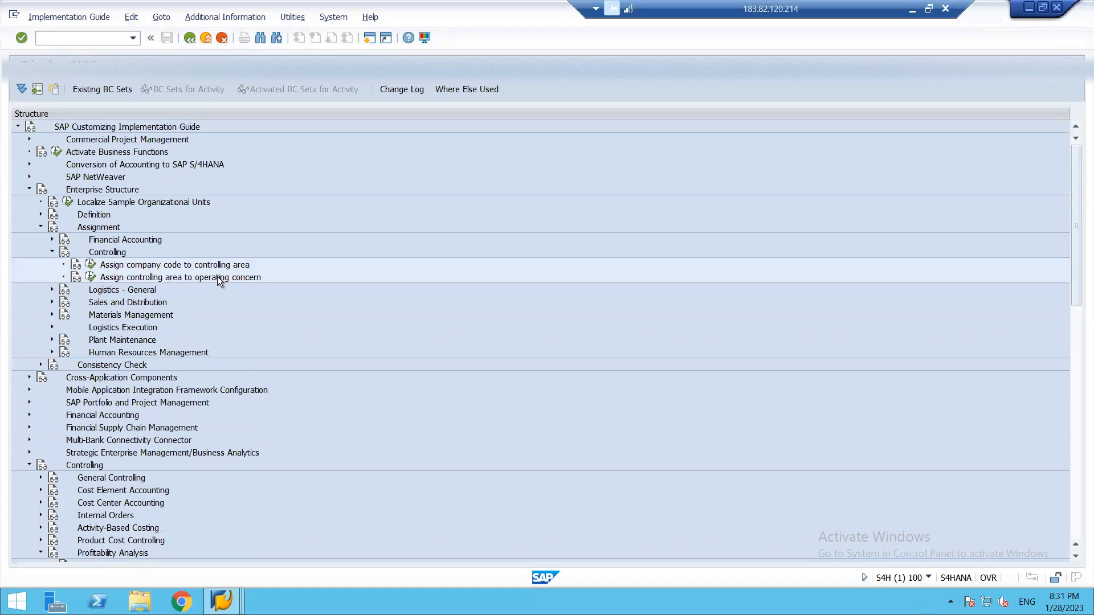
left_click(91, 278)
Find controlling area 1812 in the assignment table and select its operating concern entry.
left_click(197, 384)
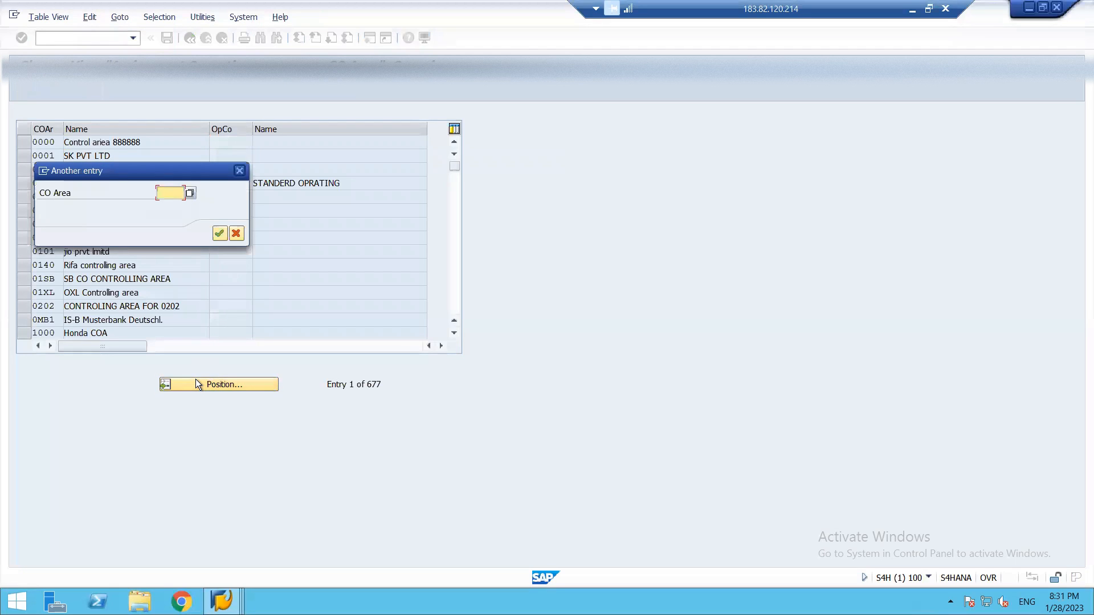
type("1812")
key("Return")
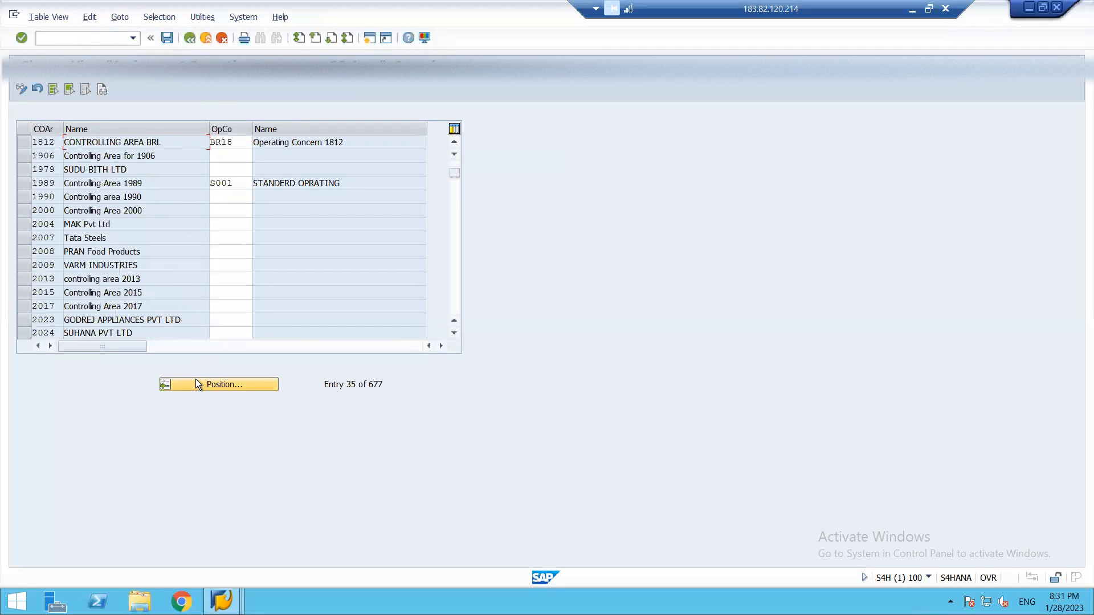
left_click(228, 143)
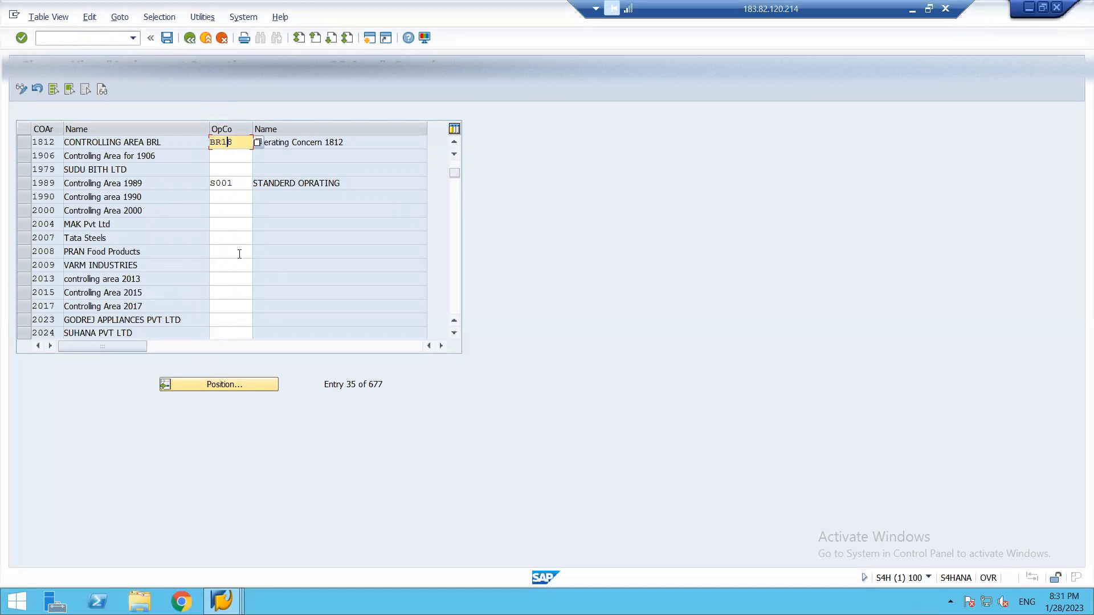
Leave the controlling area to operating concern assignment table and reload the SAP Reference IMG.
key("F3")
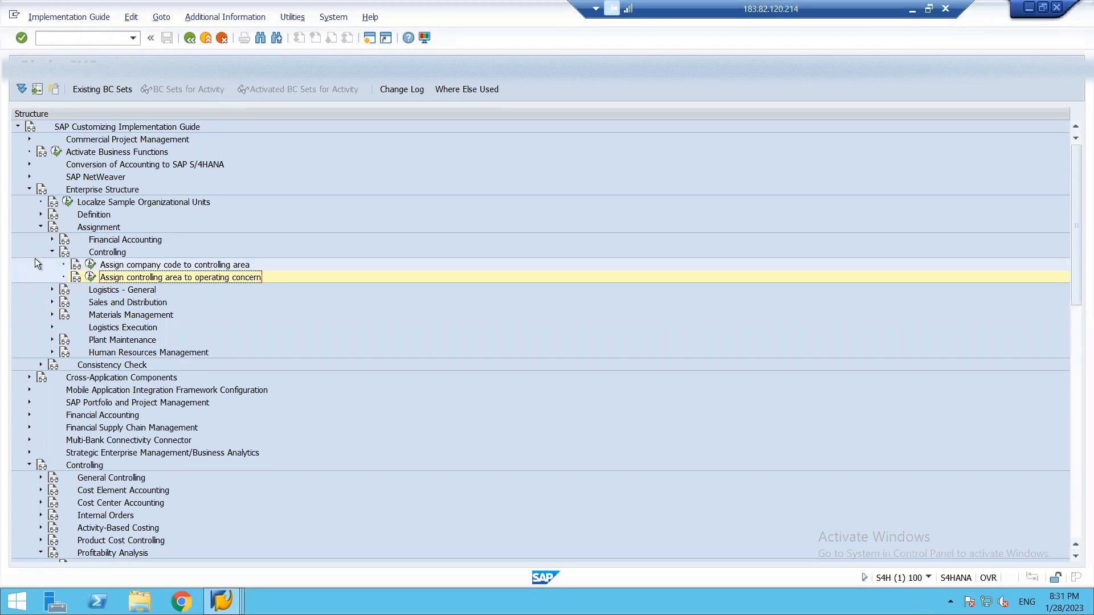
left_click(53, 252)
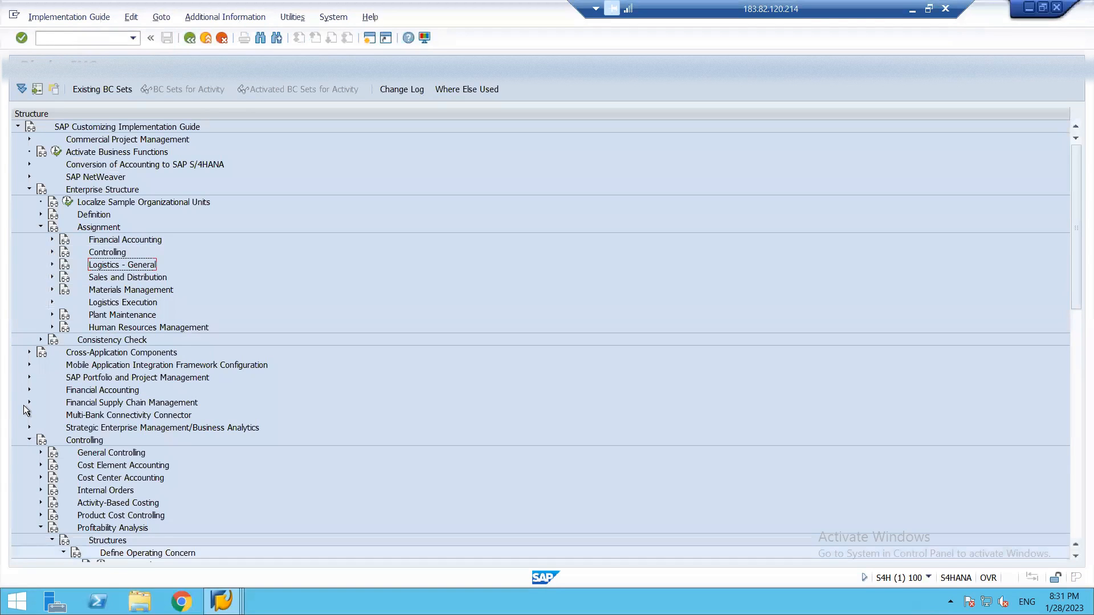
key("F3")
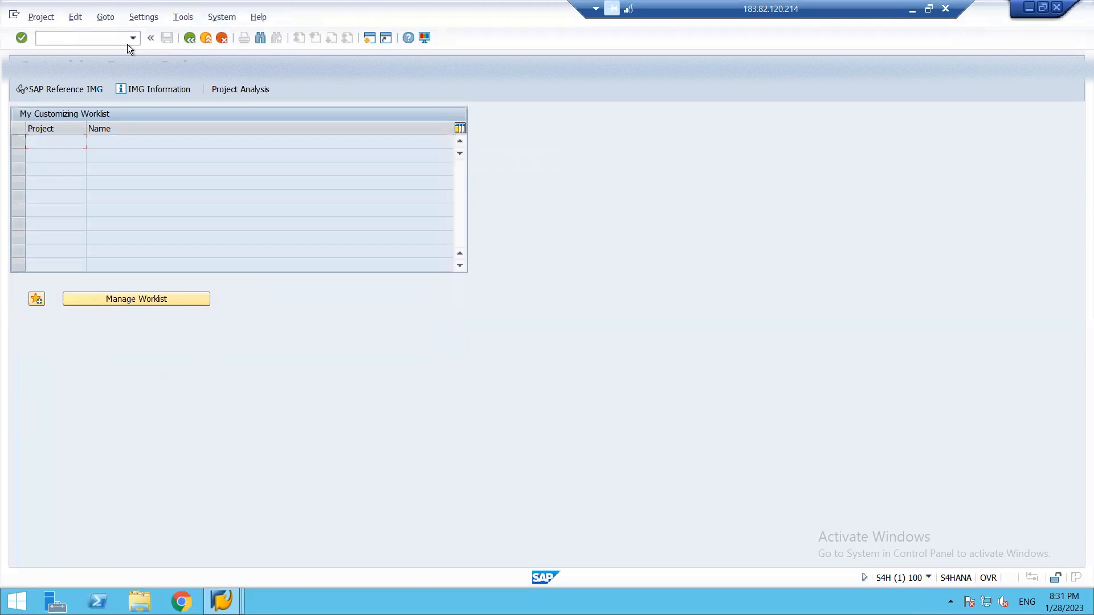
left_click(56, 88)
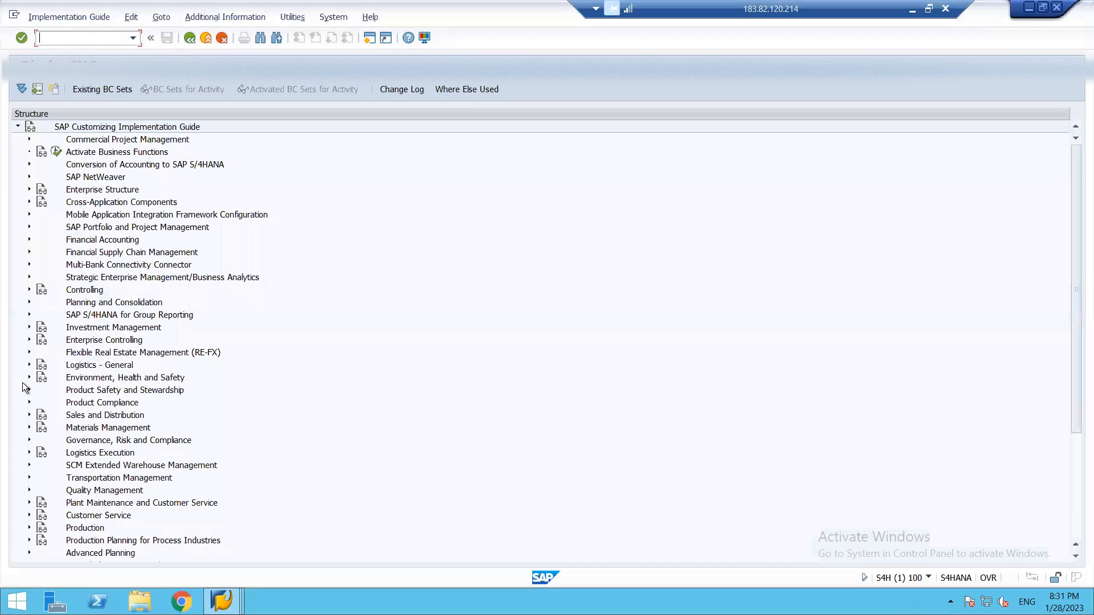
Open the Activate Profitability Analysis activity within Controlling's Profitability Analysis, under Flows of Actual Values.
left_click(27, 290)
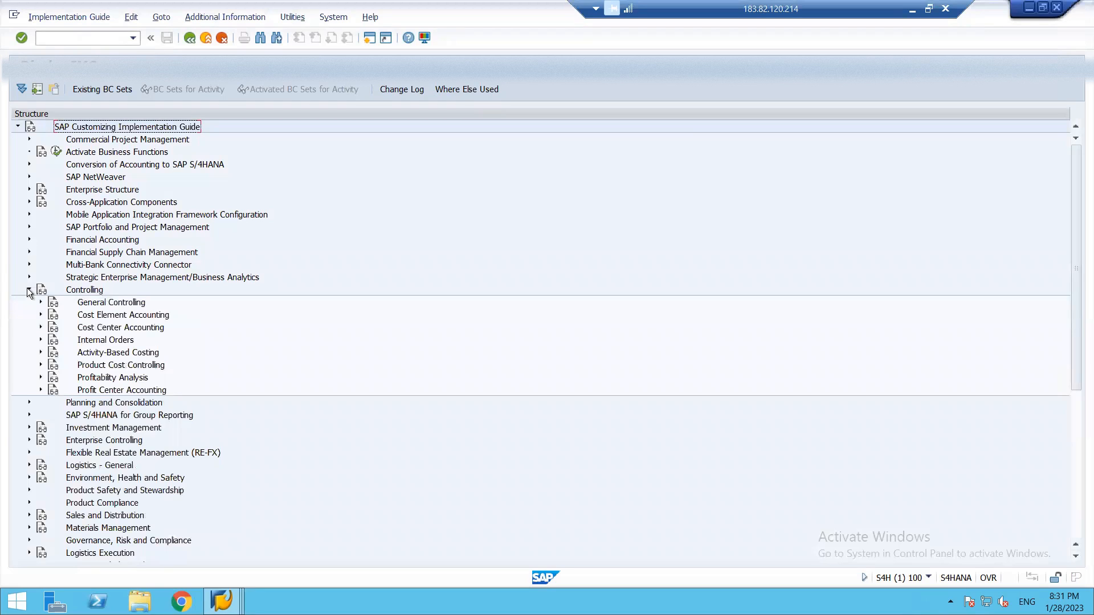
left_click(41, 378)
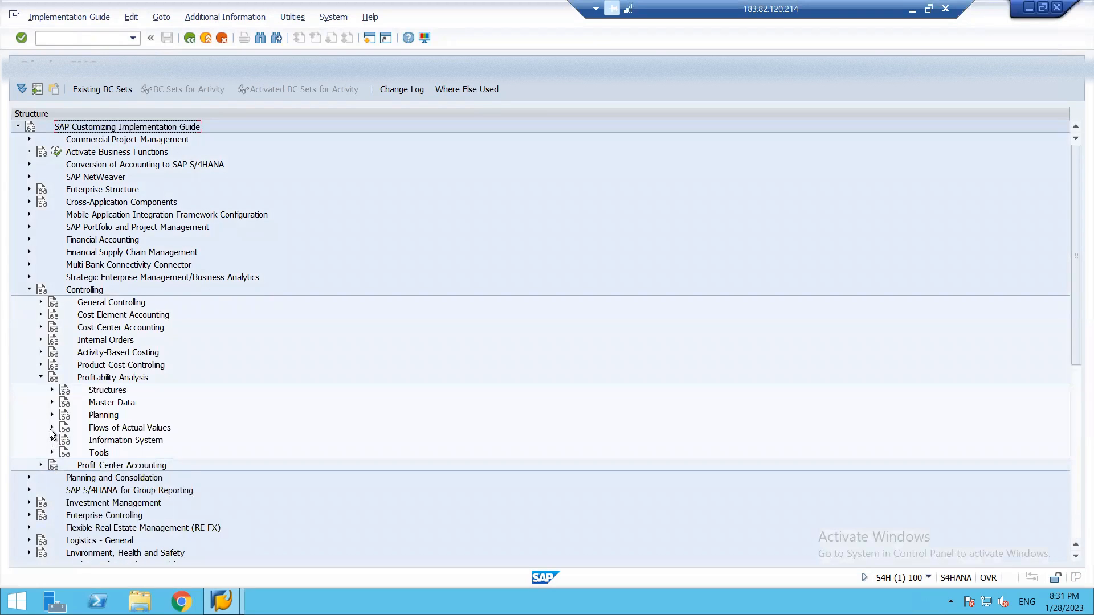
left_click(51, 427)
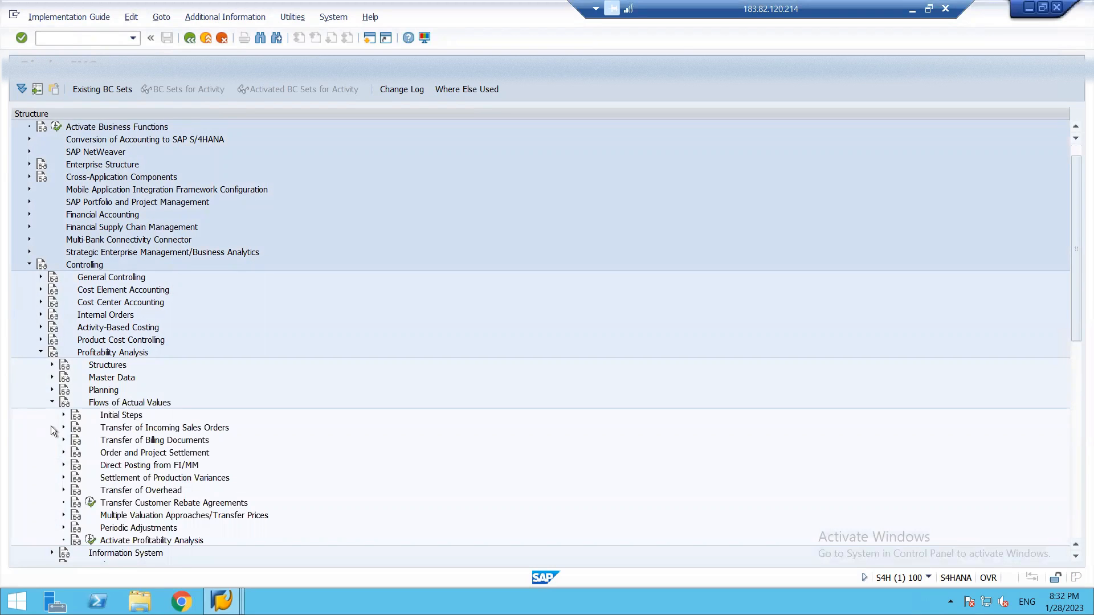
left_click(89, 541)
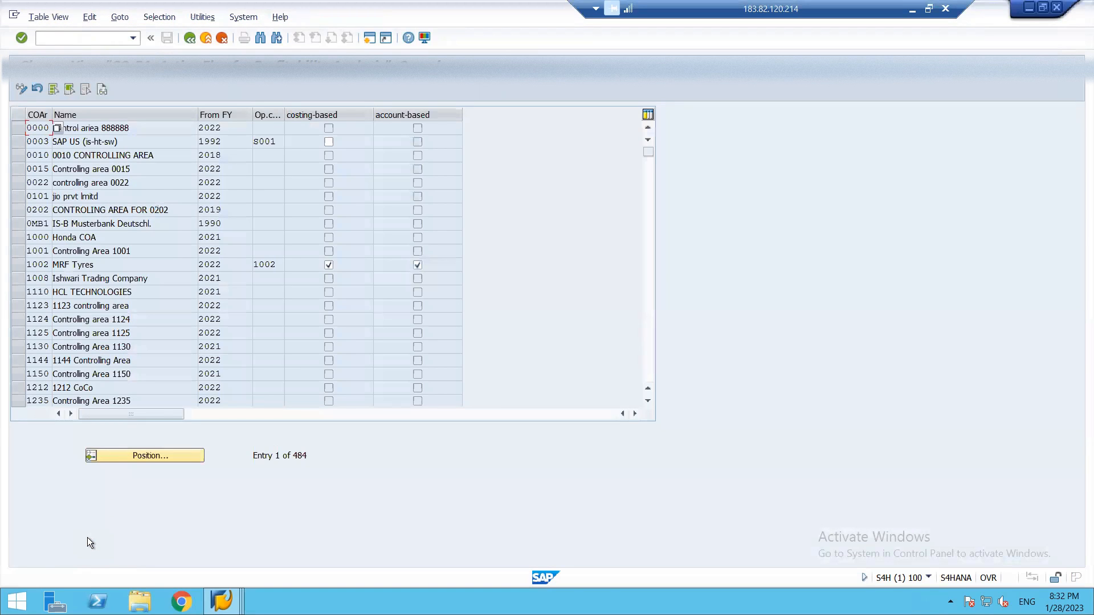
Find controlling area 1812 in the Profitability Analysis activation table to view its active type, and return to the Implementation Guide.
left_click(155, 455)
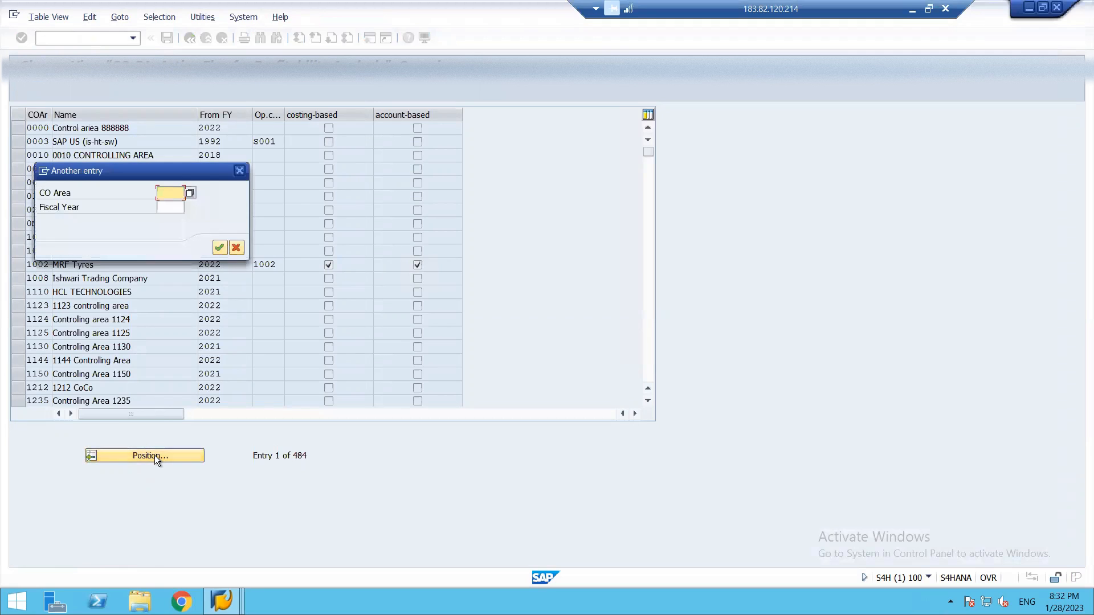
type("1812")
key("Return")
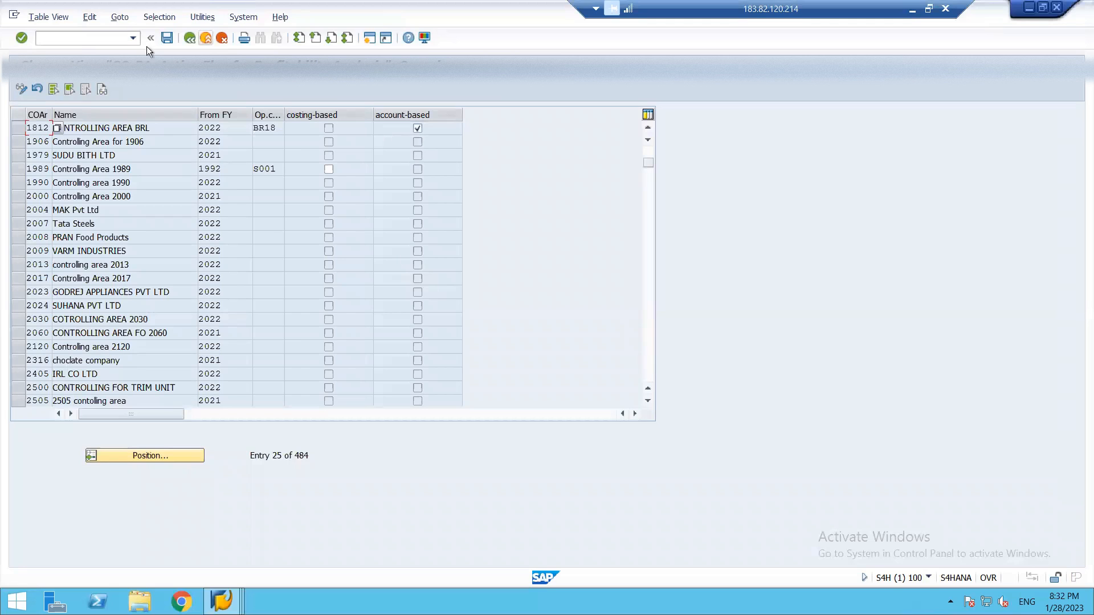
key("F3")
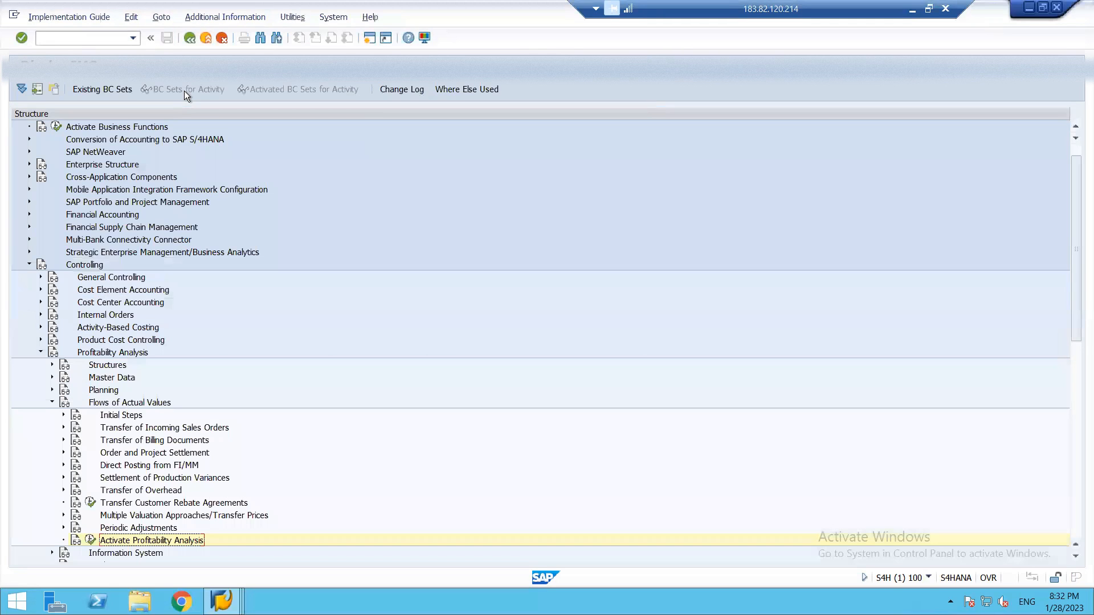
Open the Maintain Controlling Area activity in the General Controlling organization settings and acknowledge the displayed messages.
left_click(41, 278)
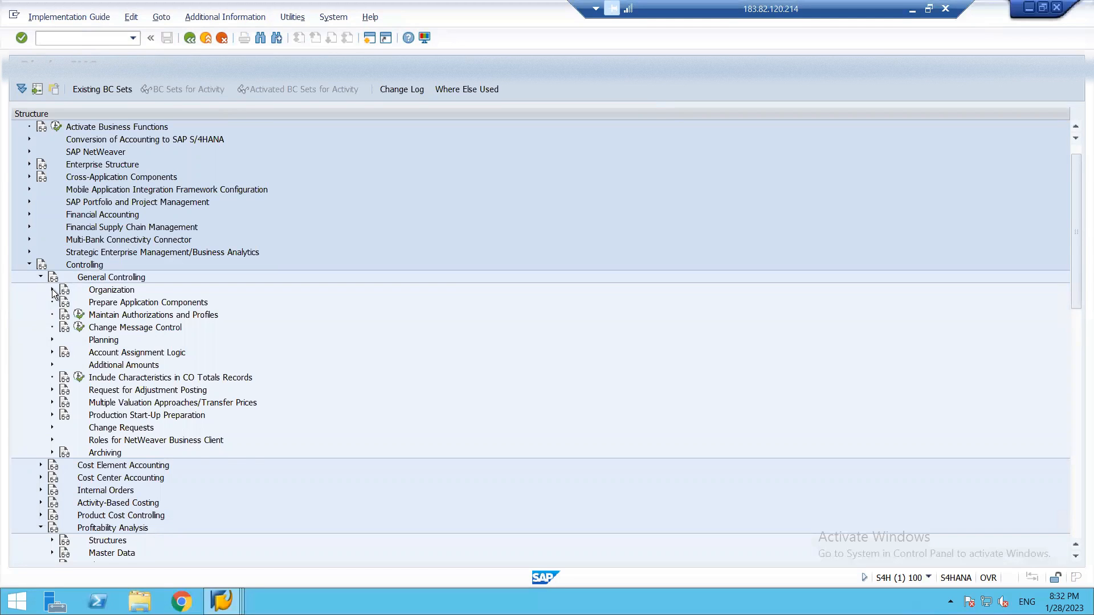
left_click(53, 290)
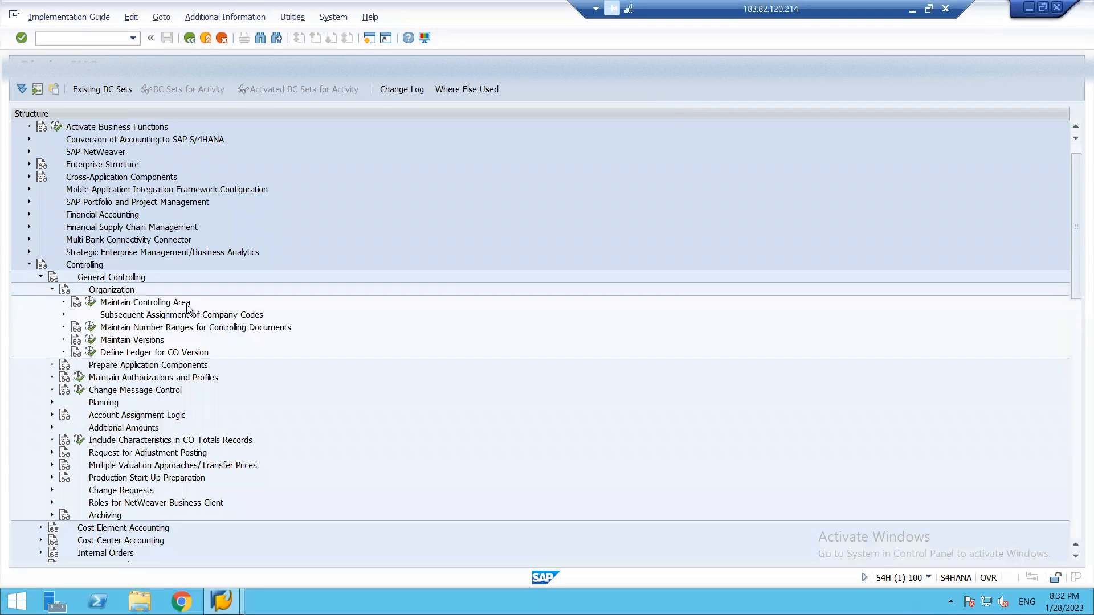
left_click(91, 302)
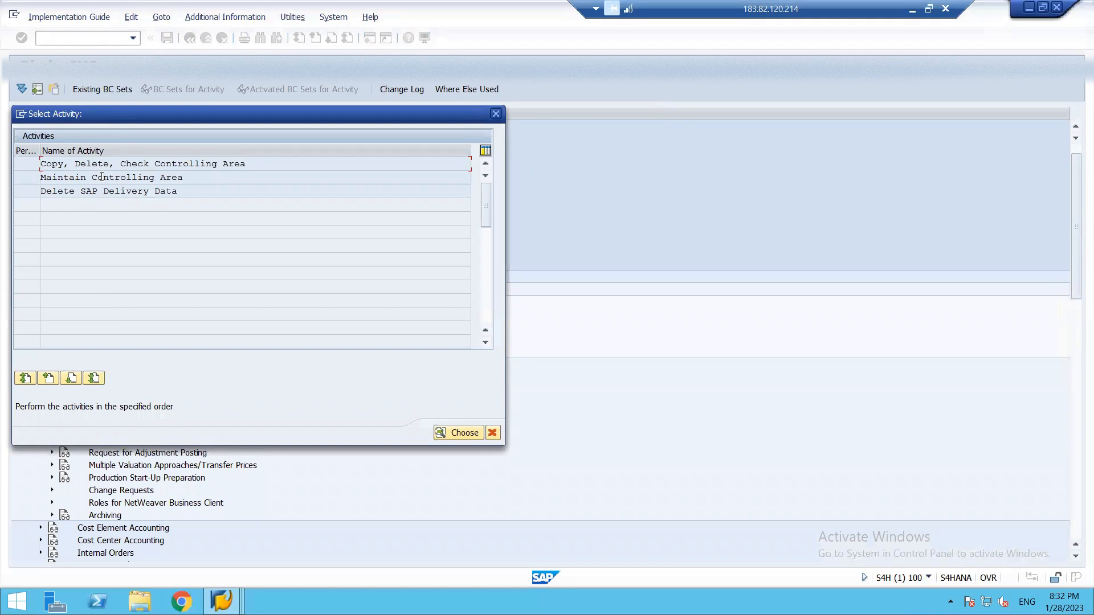
double_click(102, 177)
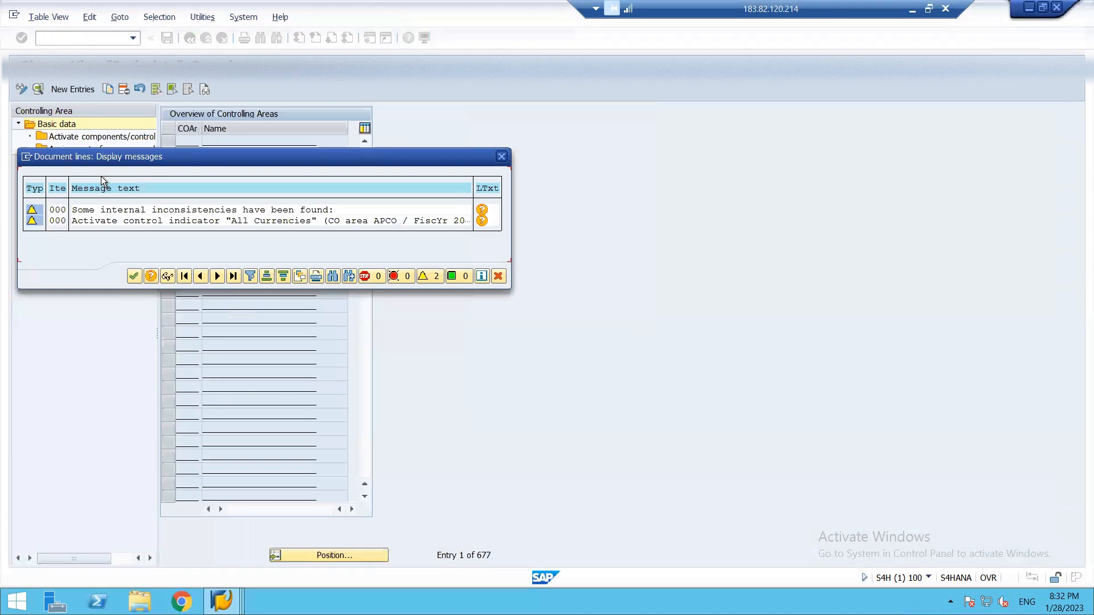
left_click(133, 275)
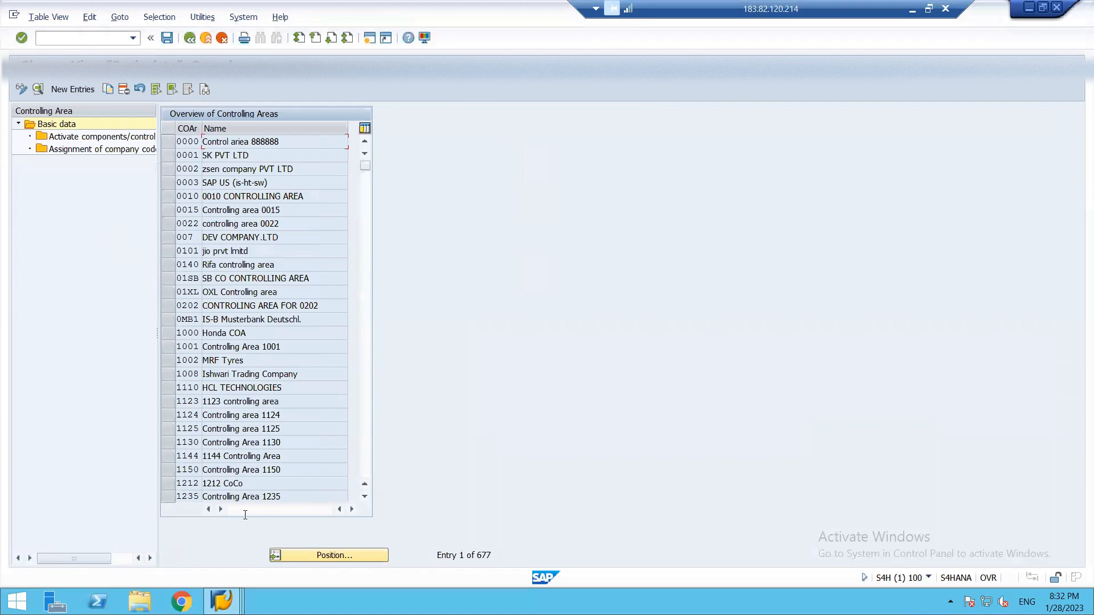
Find controlling area 1812 in the overview and open its basic data details.
left_click(315, 555)
type("1812")
key("Return")
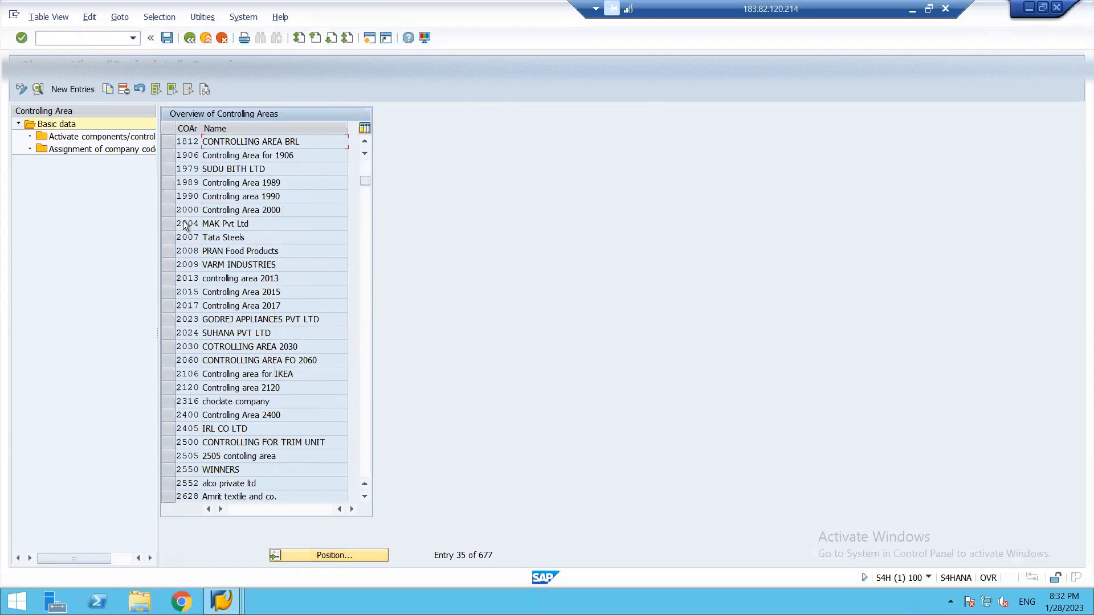
left_click(172, 140)
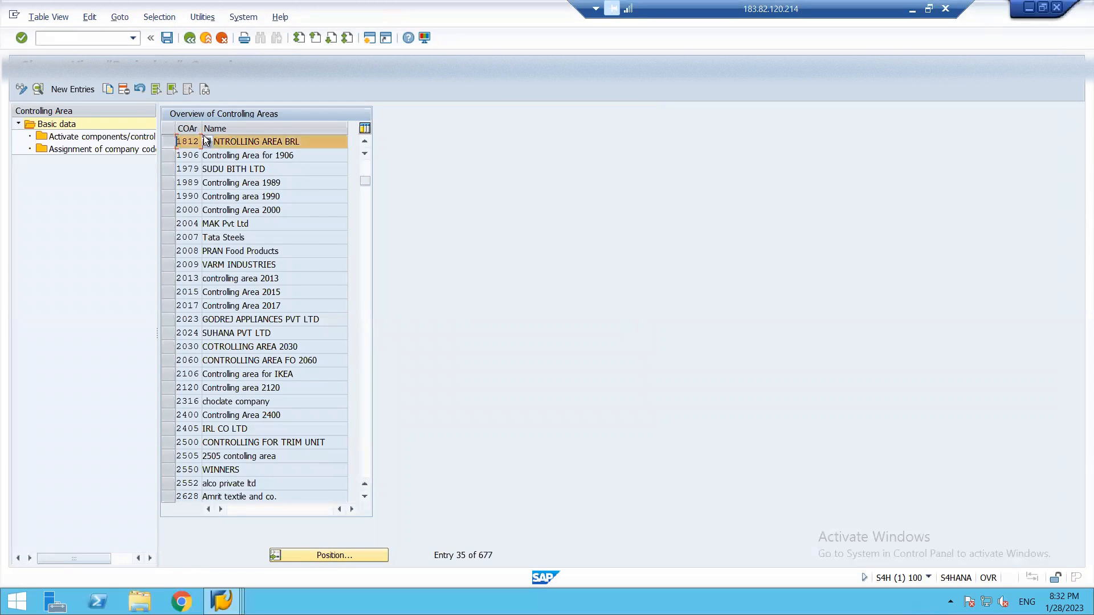
double_click(229, 141)
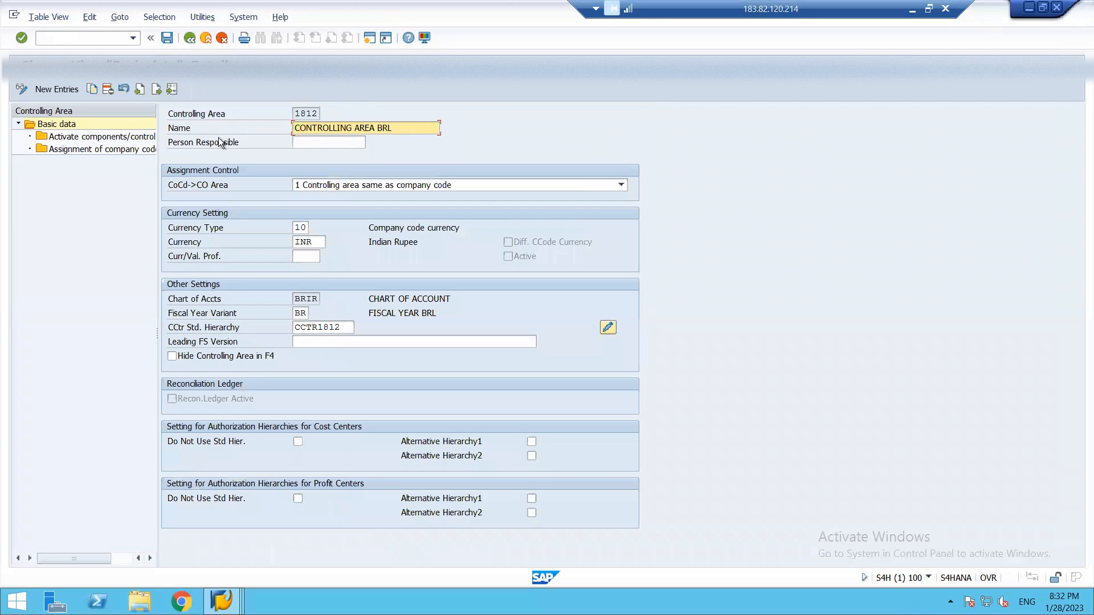
View the activated components and control indicators of controlling area 1812, and return to the Implementation Guide.
double_click(109, 139)
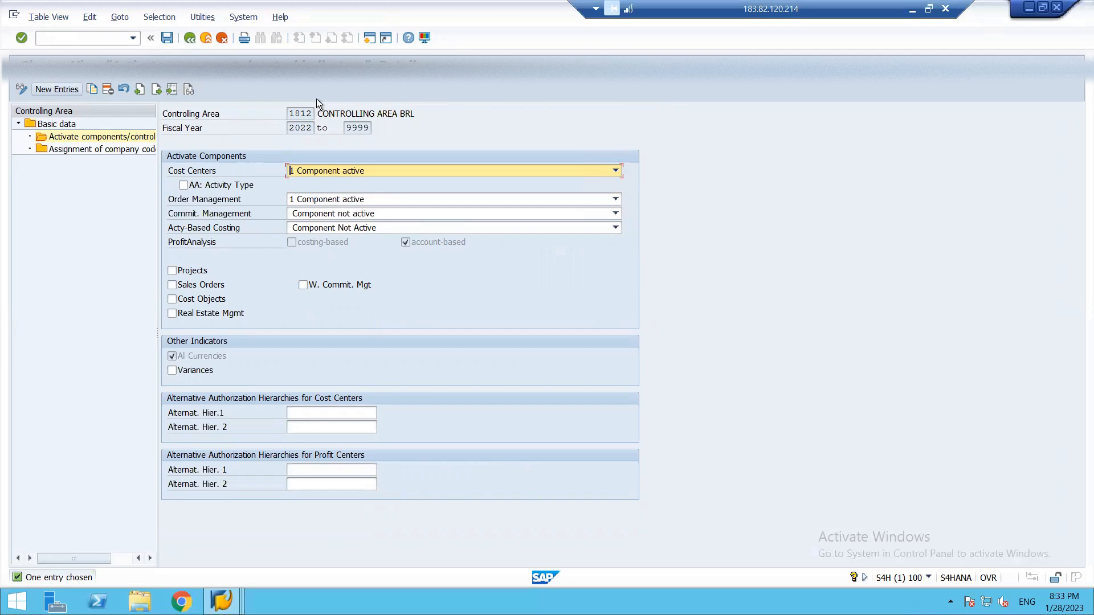
key("F3")
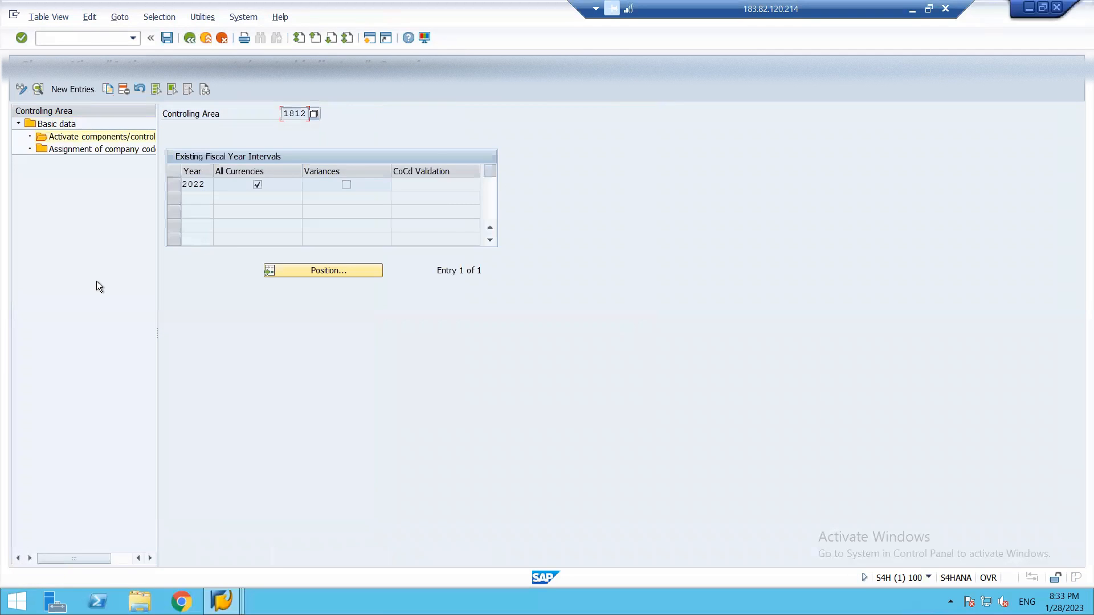
key("F3")
key("F3")
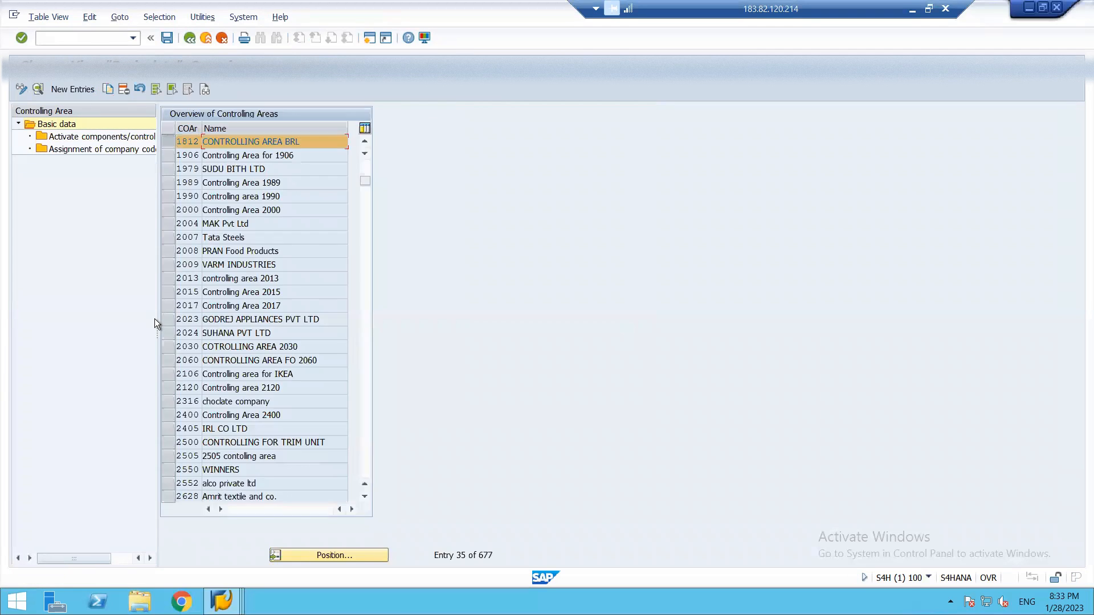
key("F3")
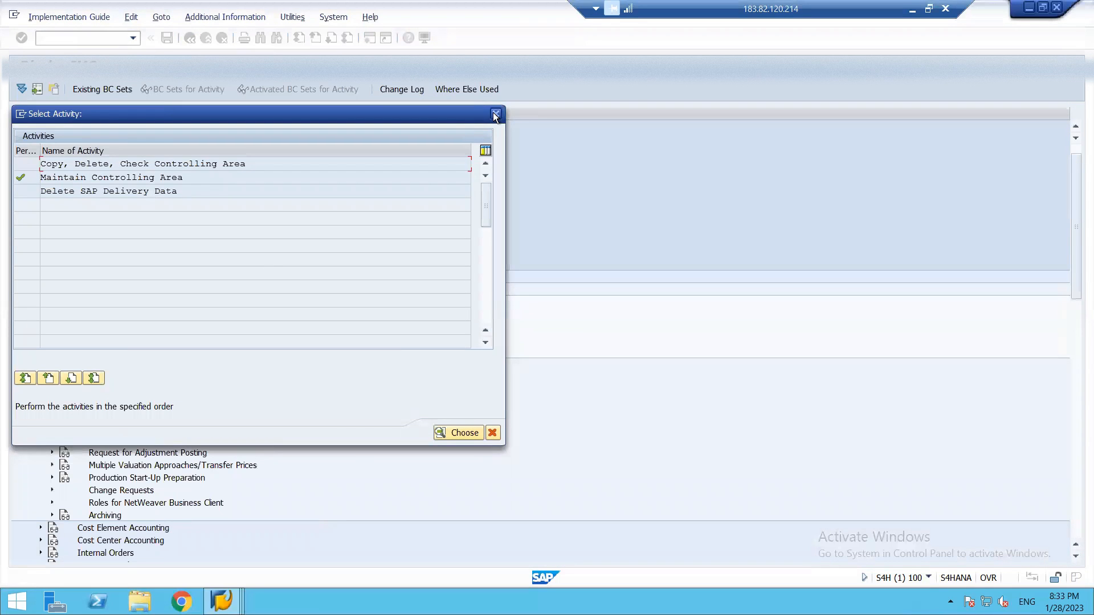
left_click(495, 114)
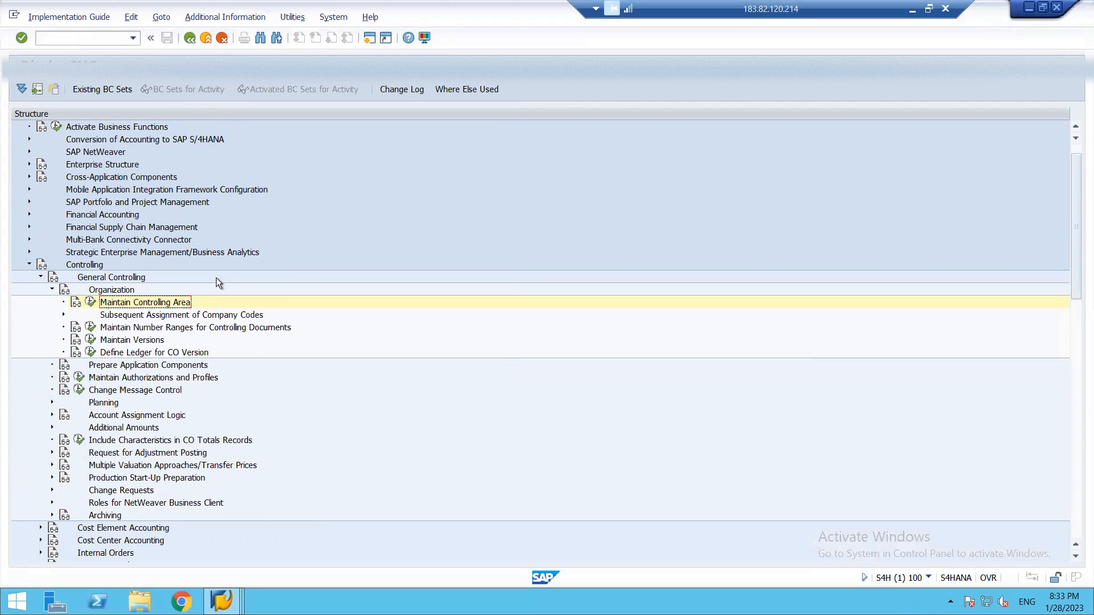
Open Maintain Versions, view the operating concern settings of version 0 including its derivation check, and return to the Implementation Guide.
left_click(91, 340)
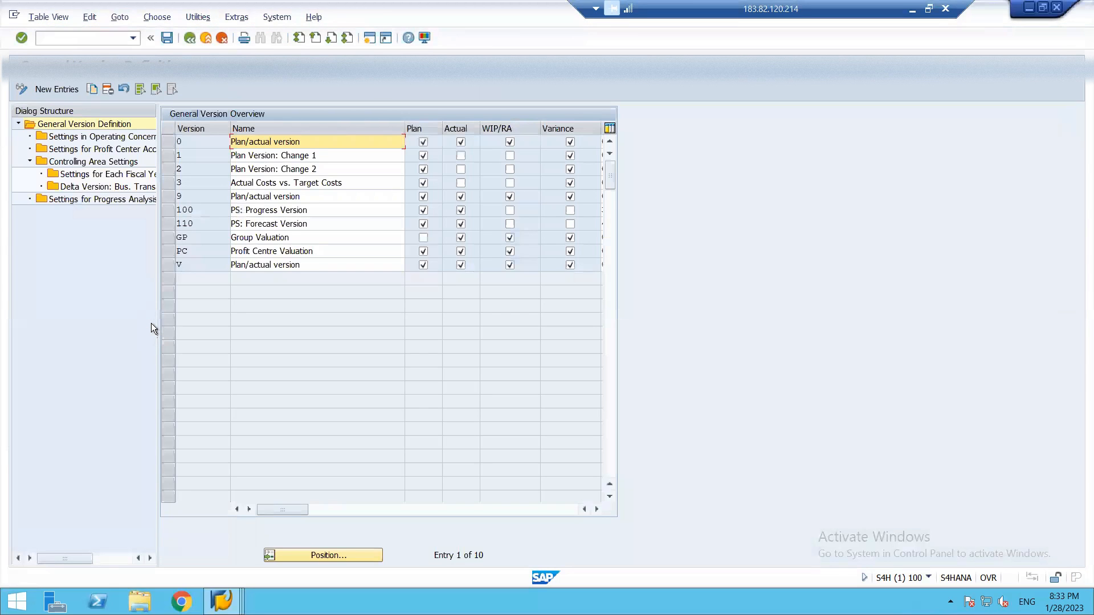
left_click(172, 142)
double_click(73, 137)
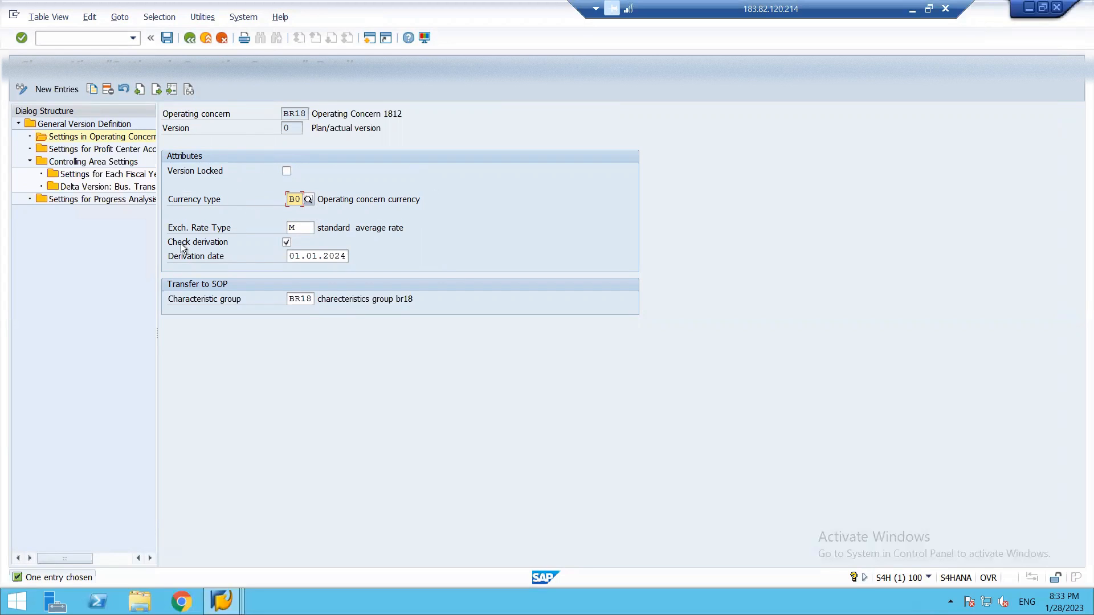
left_click(286, 242)
left_click(188, 38)
left_click(188, 40)
left_click(188, 40)
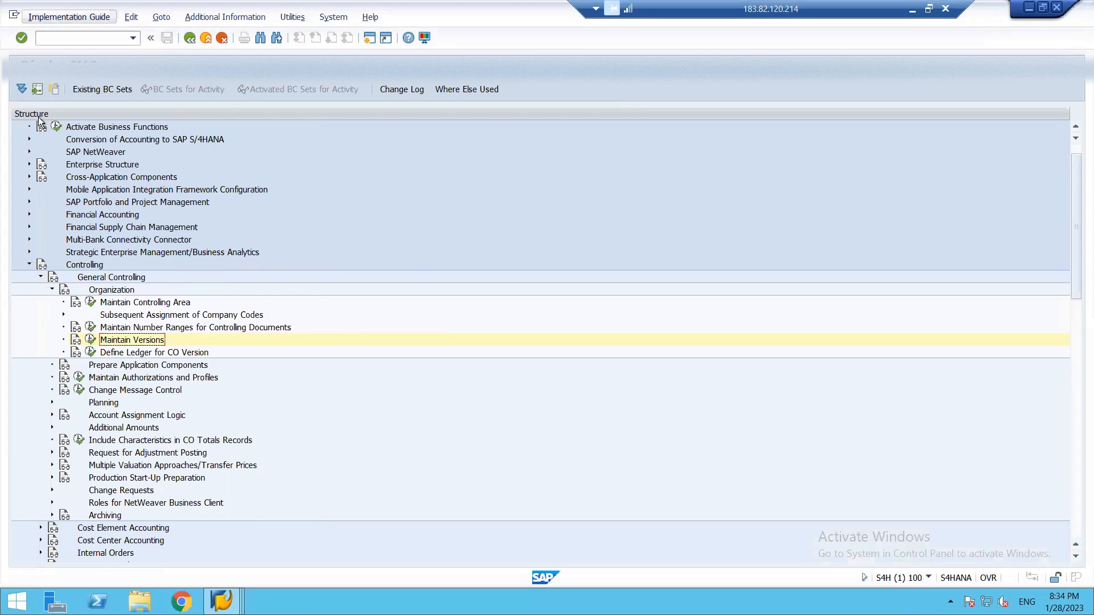
Collapse General Controlling and open Maintain PA Transfer Structure for Direct Postings under Direct Posting from FI/MM.
left_click(41, 278)
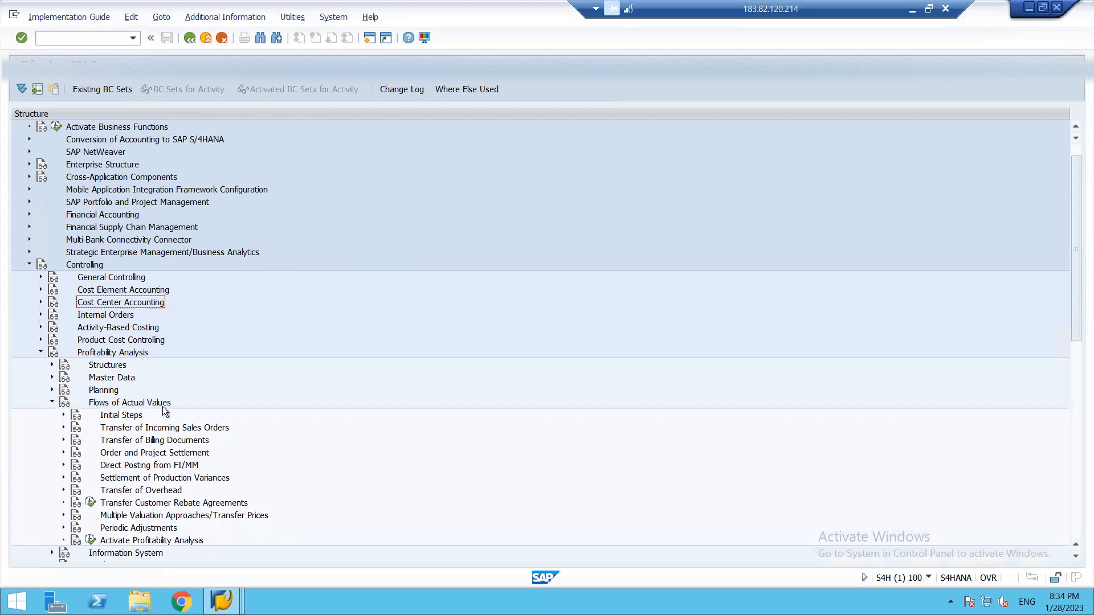
left_click(64, 466)
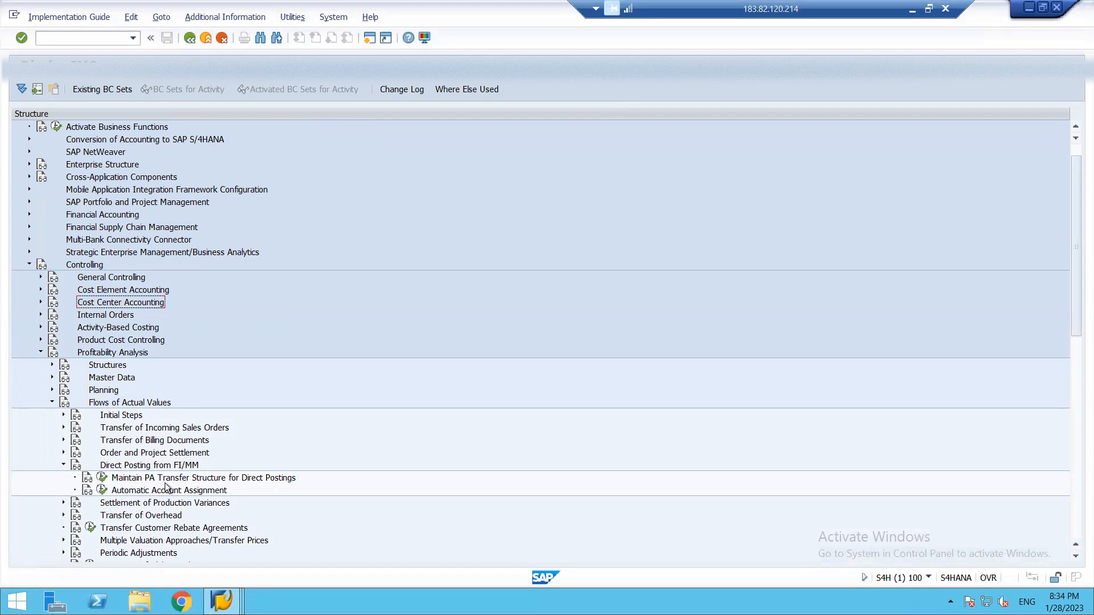
left_click(102, 478)
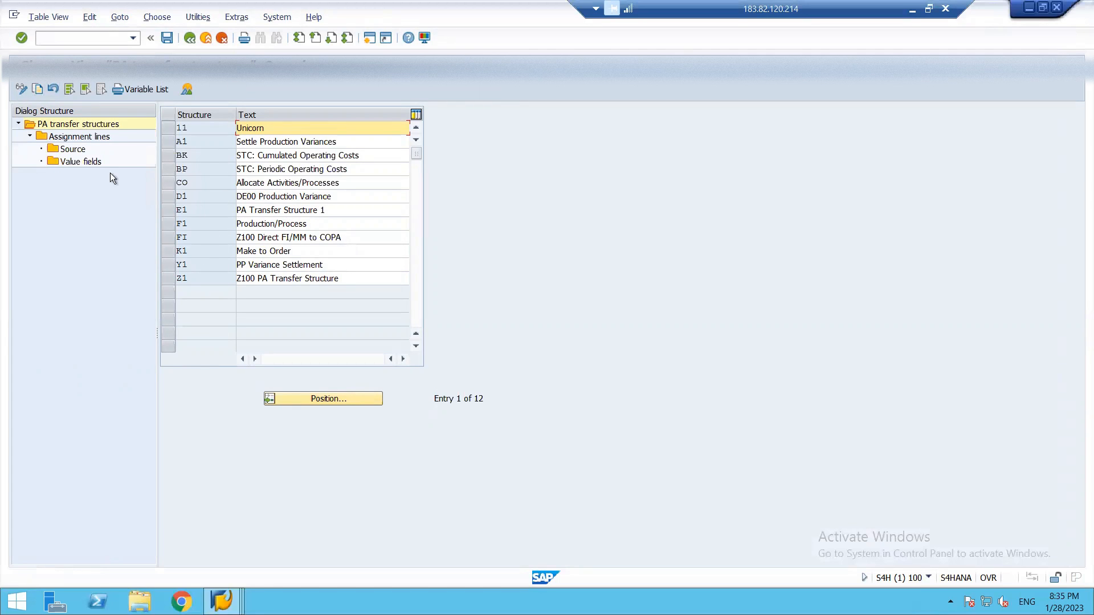
Select transfer structure FI, Z100 Direct FI/MM to COPA, and try to open its assignment lines.
left_click(171, 237)
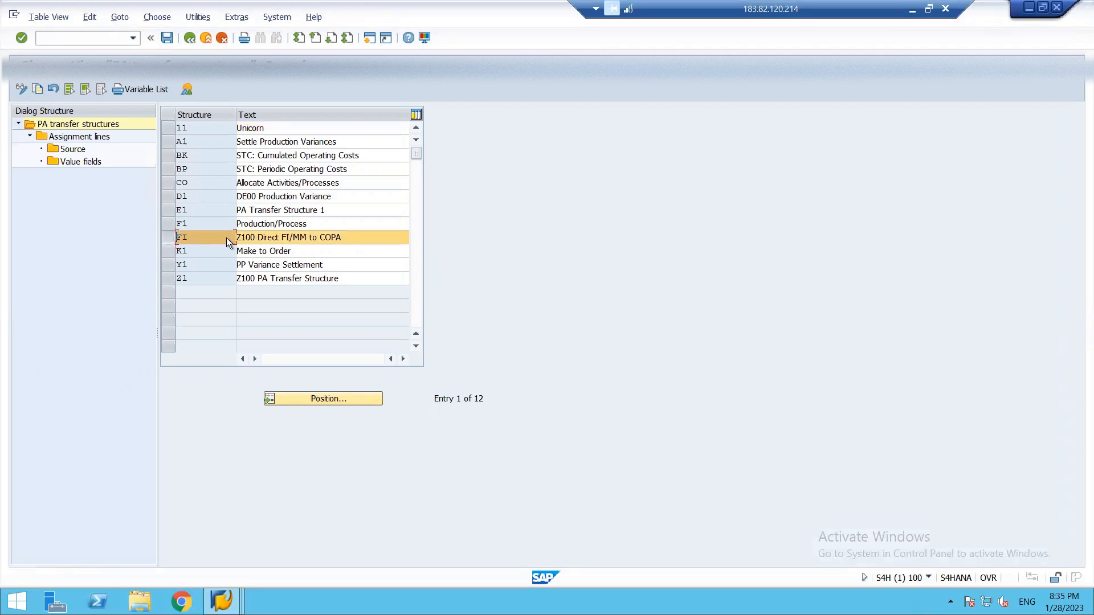
double_click(61, 138)
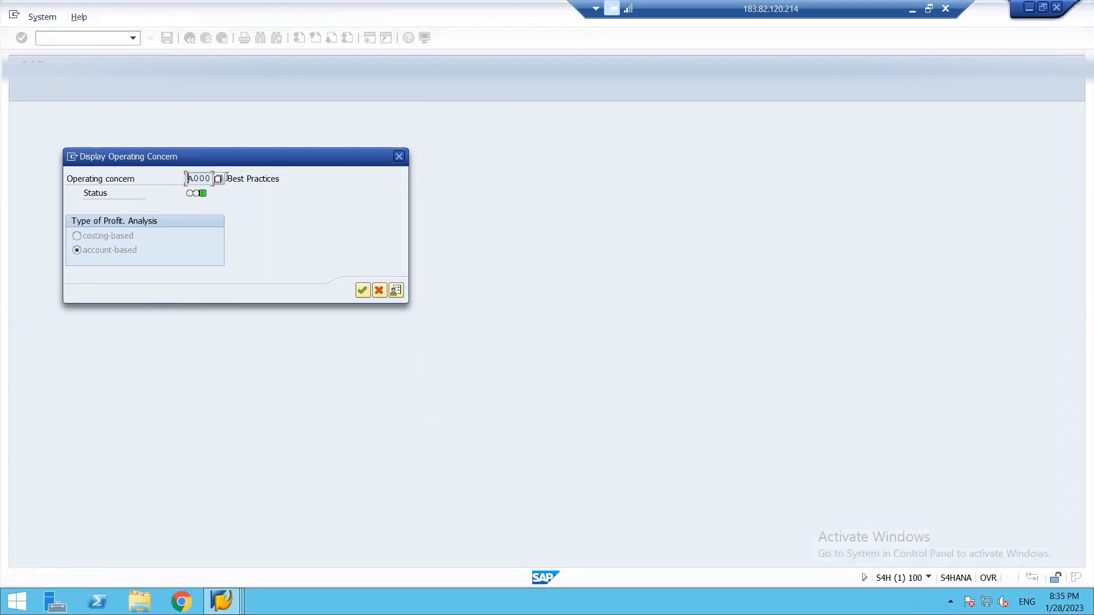
left_click(398, 156)
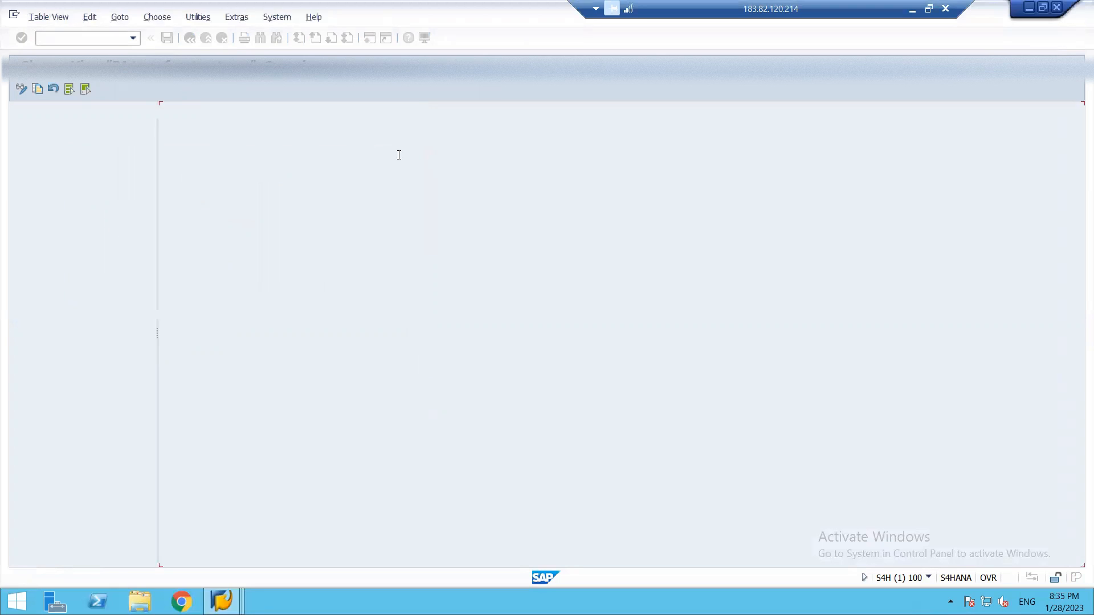
left_click(198, 17)
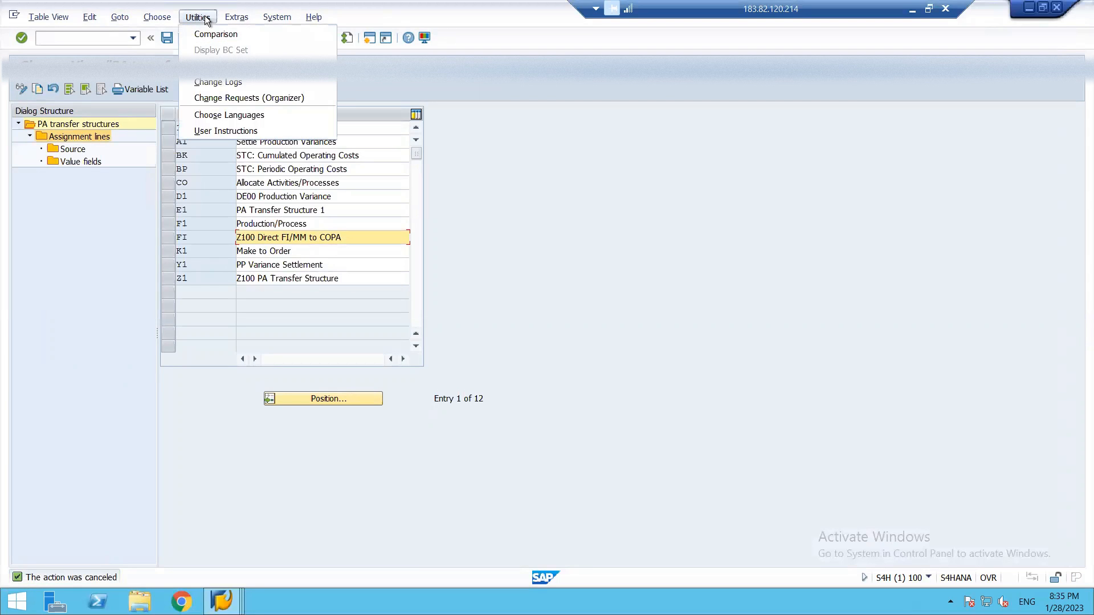
mouse_move(130, 21)
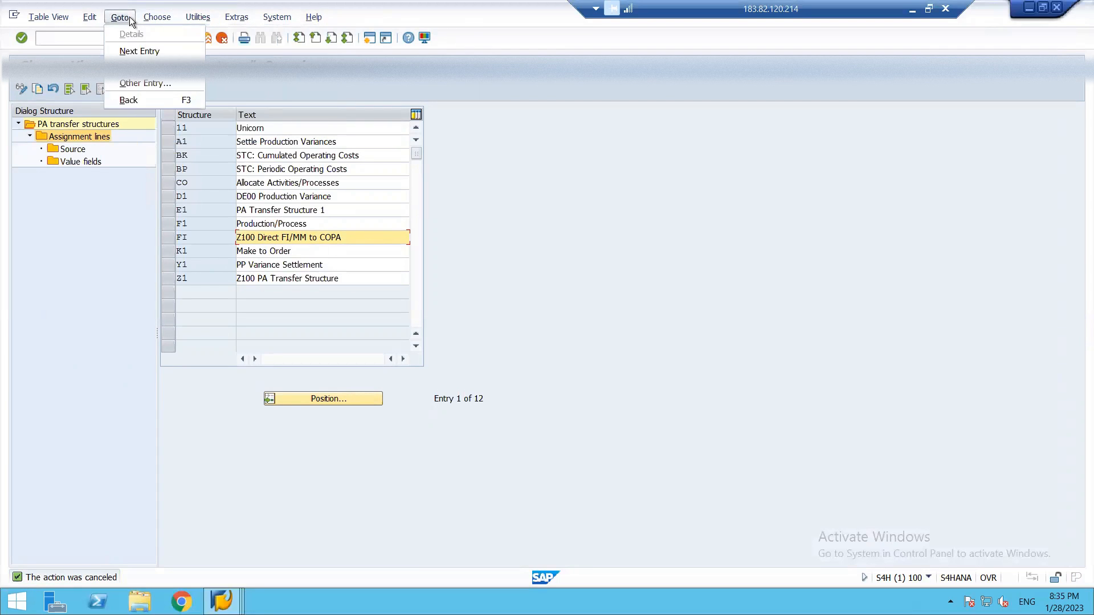
left_click(192, 116)
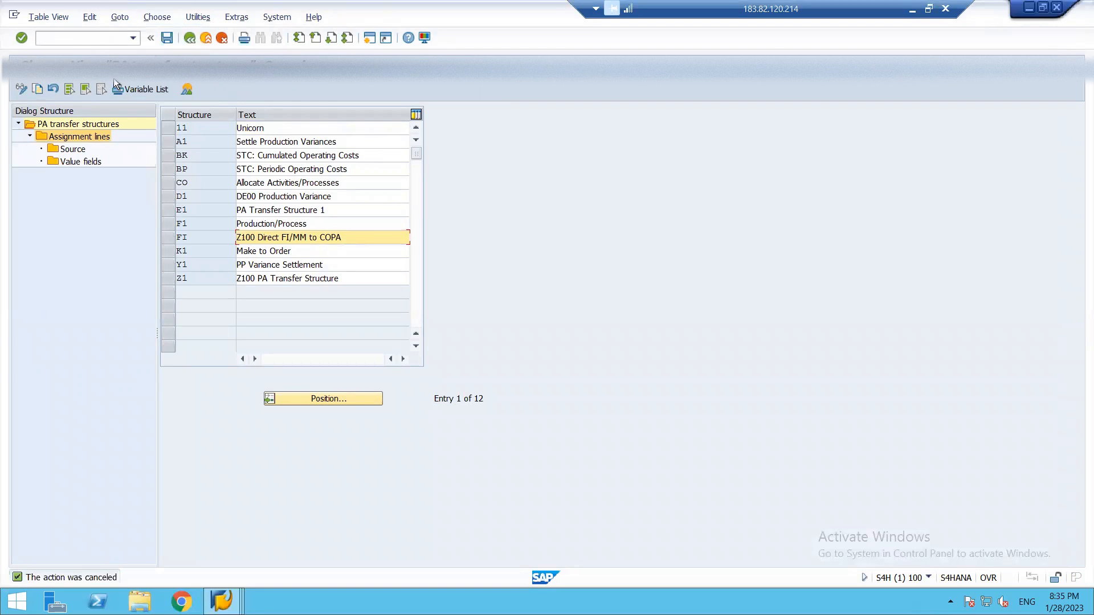
Return to the Implementation Guide and set operating concern BR18, account-based, under Profitability Analysis, Structures.
key("F3")
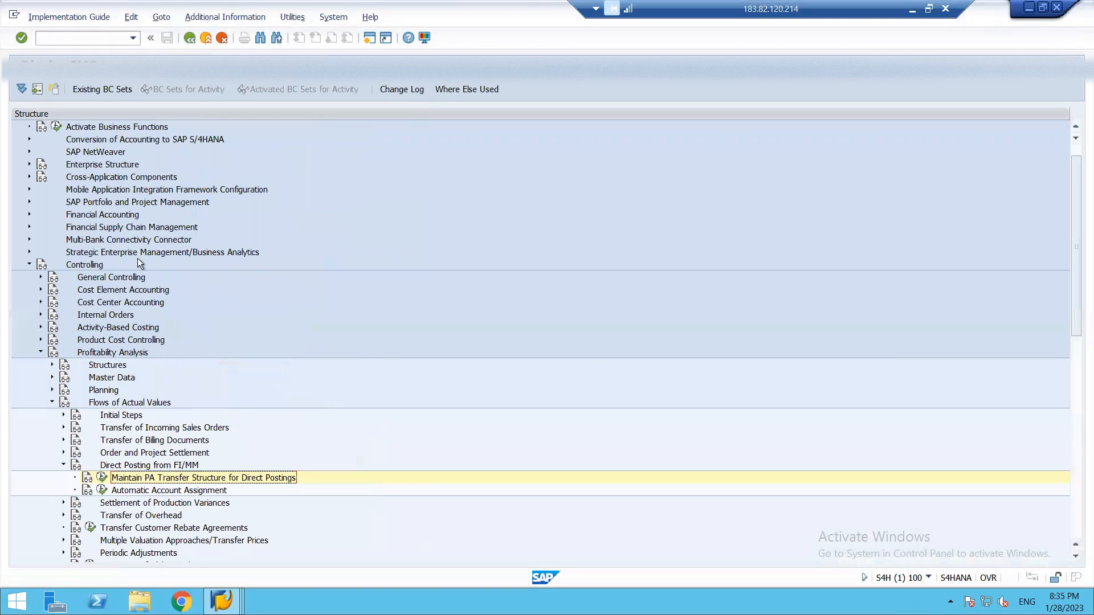
left_click(50, 363)
left_click(90, 390)
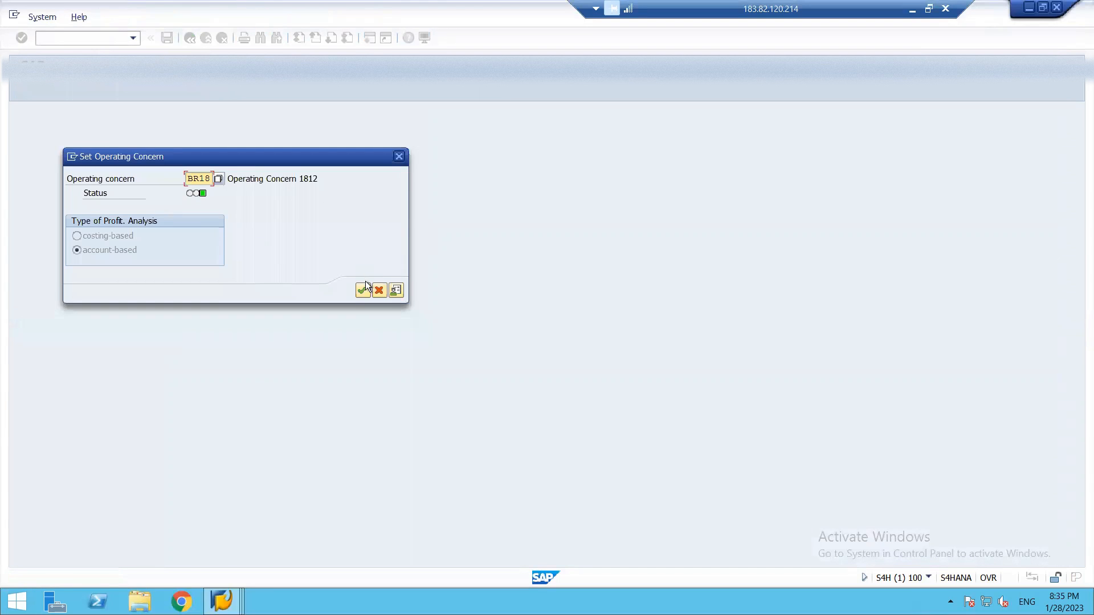
left_click(364, 289)
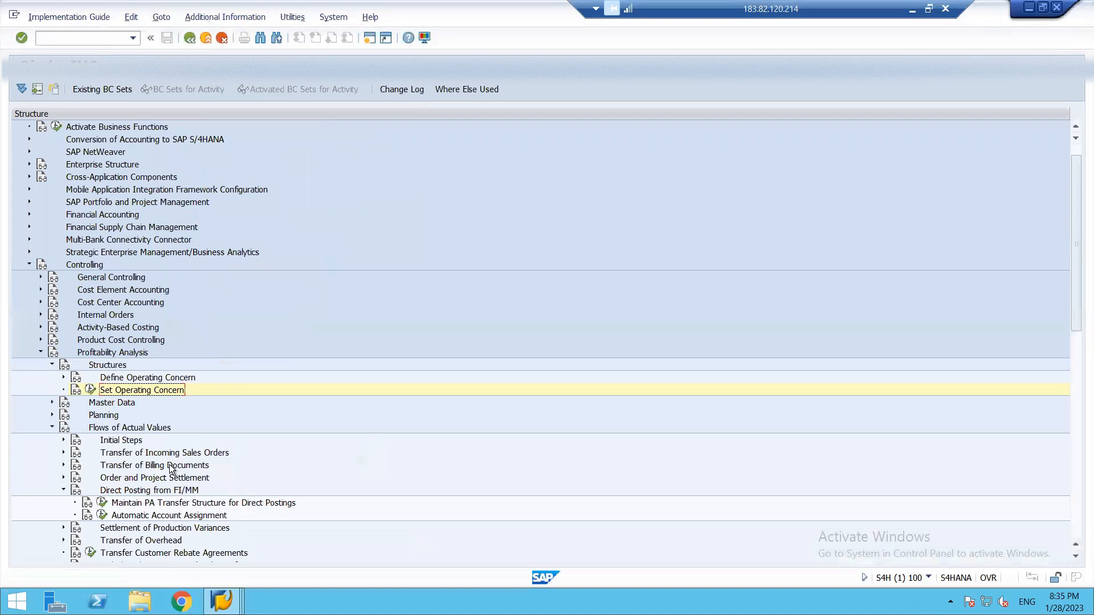
Reopen Maintain PA Transfer Structure for Direct Postings, select structure FI, and try to open its assignment lines.
left_click(101, 503)
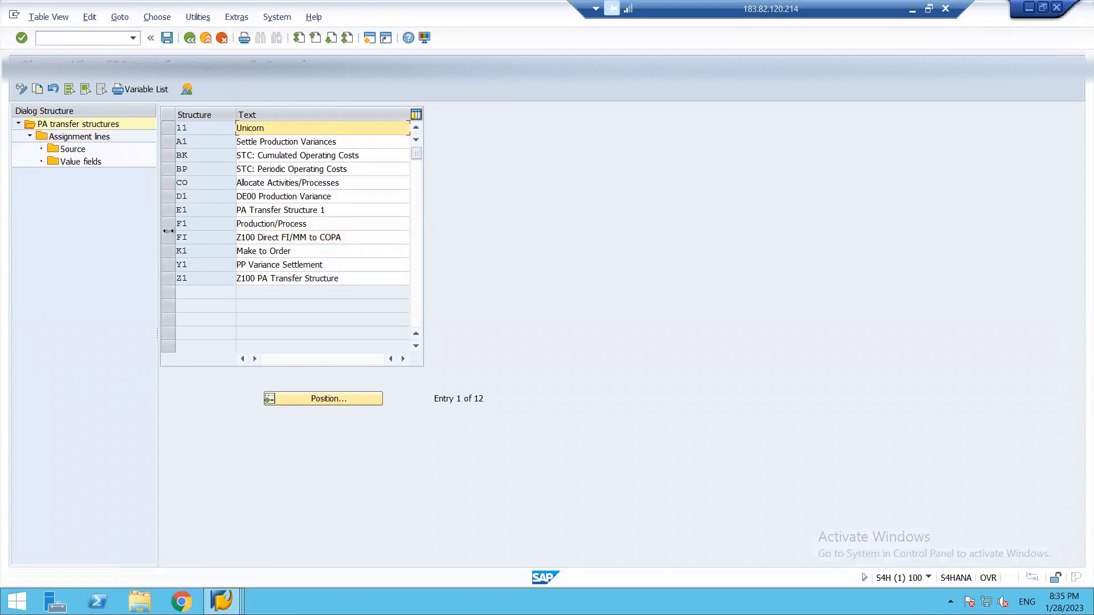
left_click(169, 237)
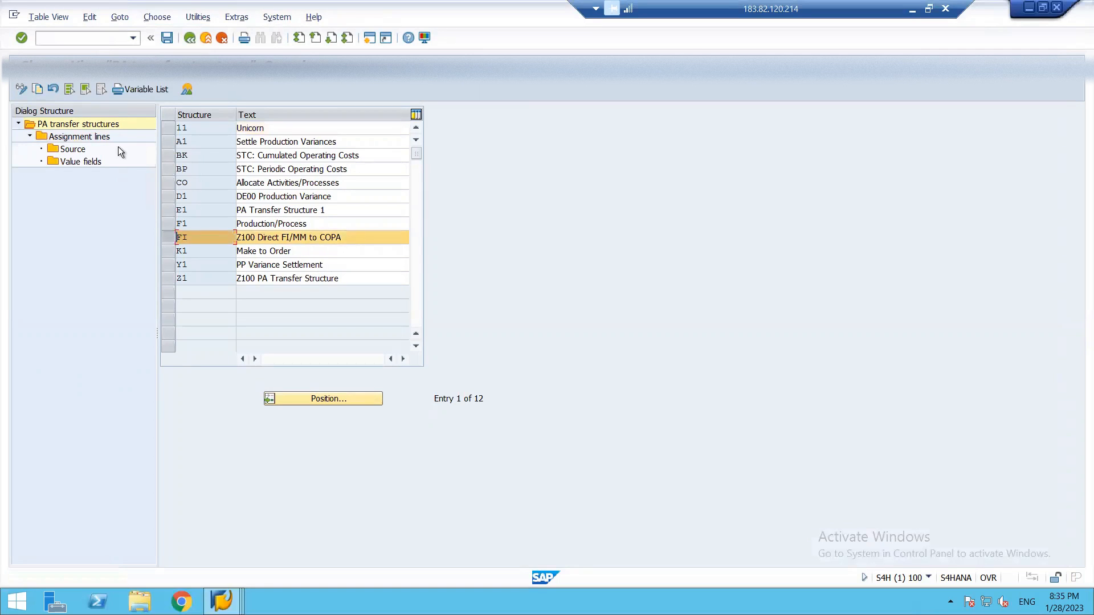
double_click(84, 130)
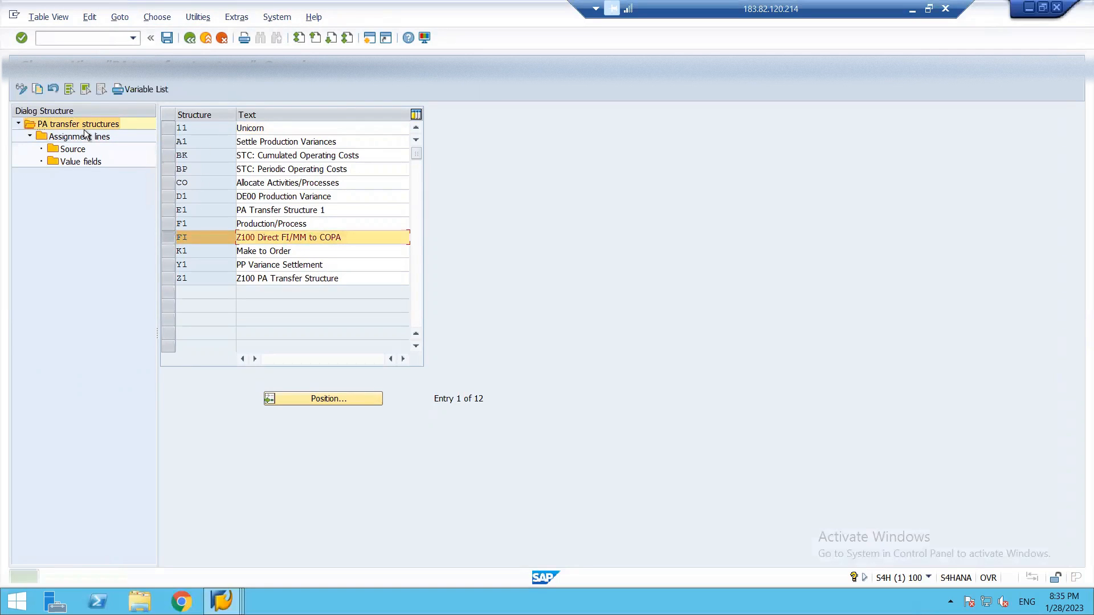
double_click(85, 135)
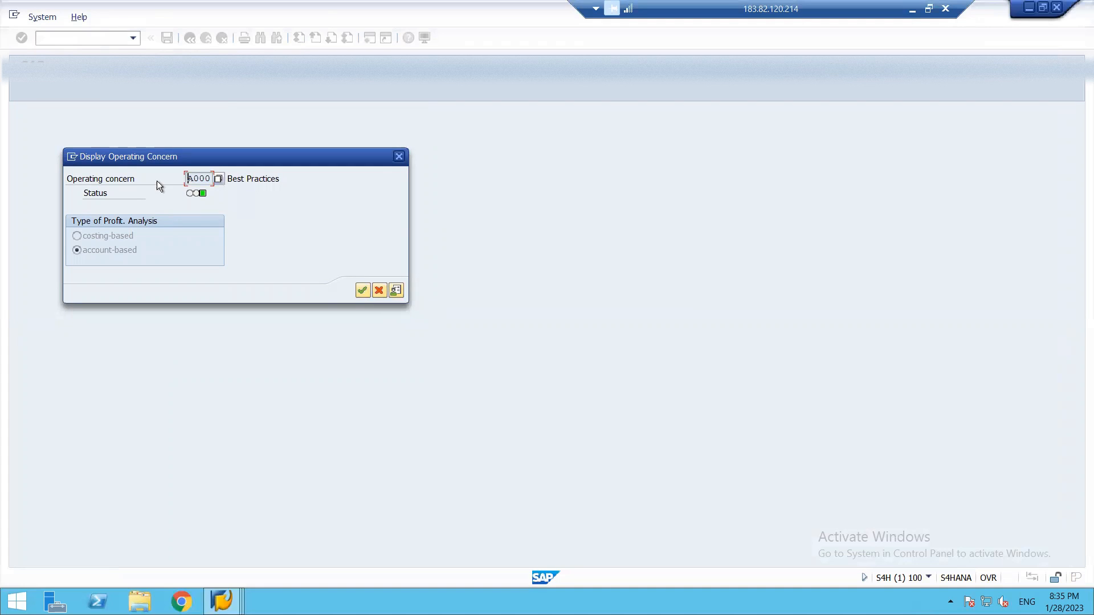
left_click(73, 158)
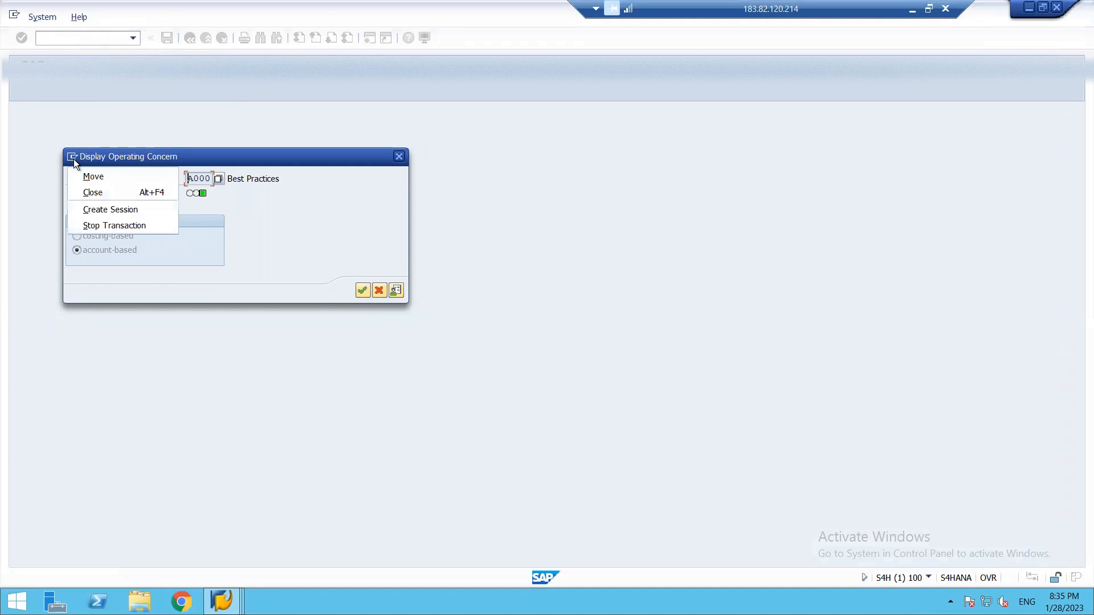
left_click(102, 224)
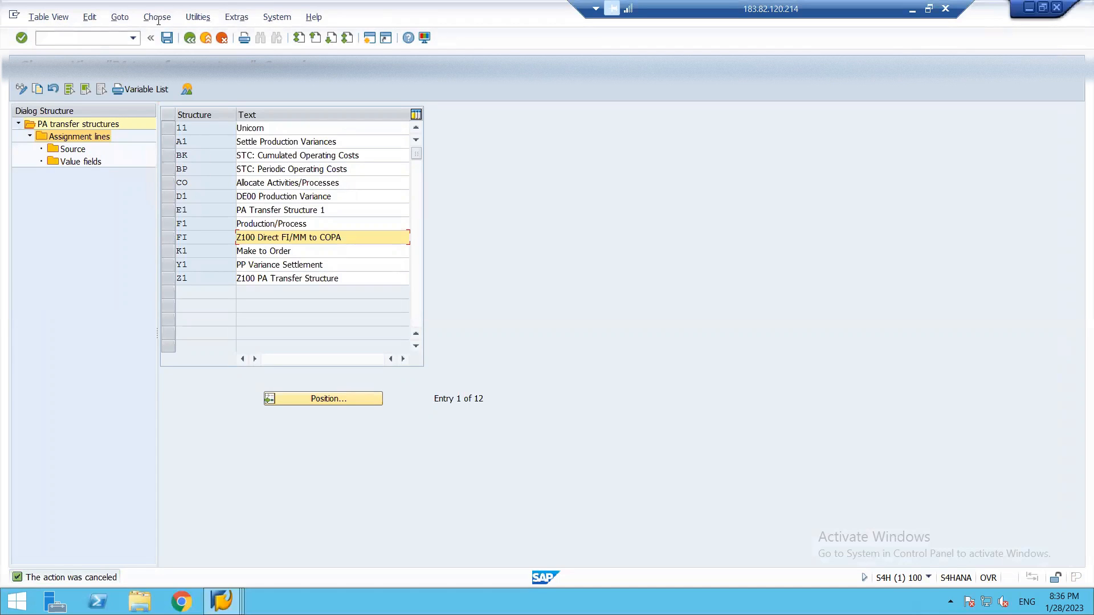
left_click(120, 17)
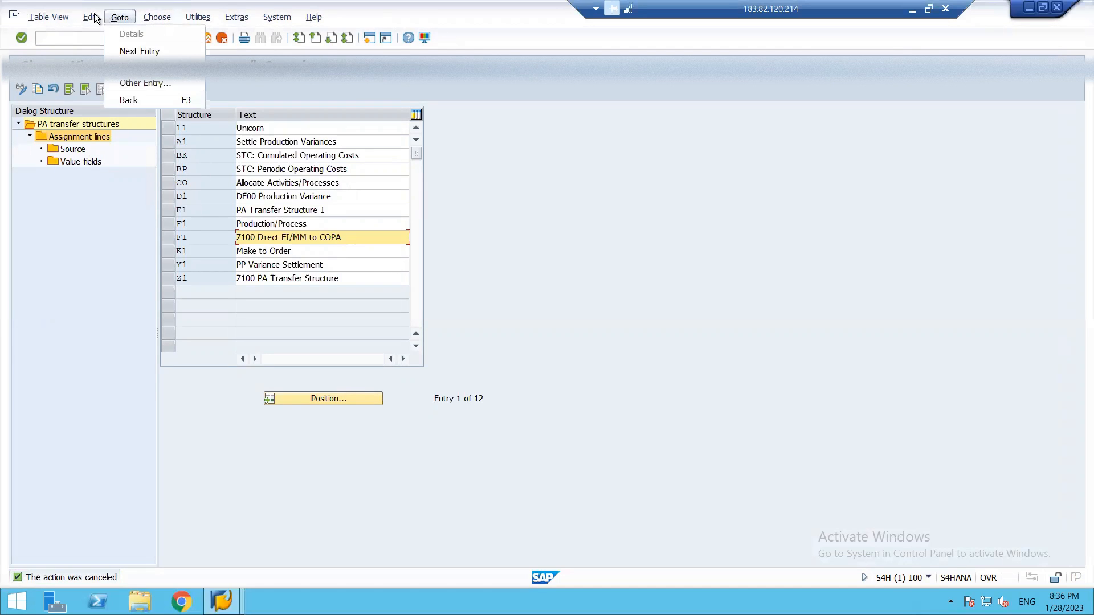
mouse_move(58, 18)
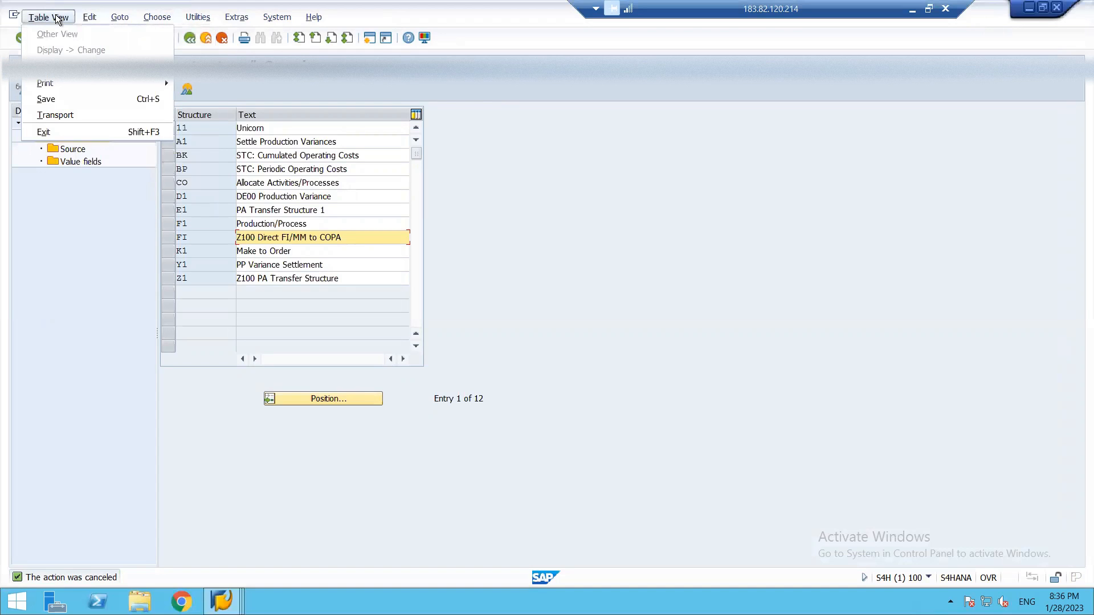
mouse_move(134, 24)
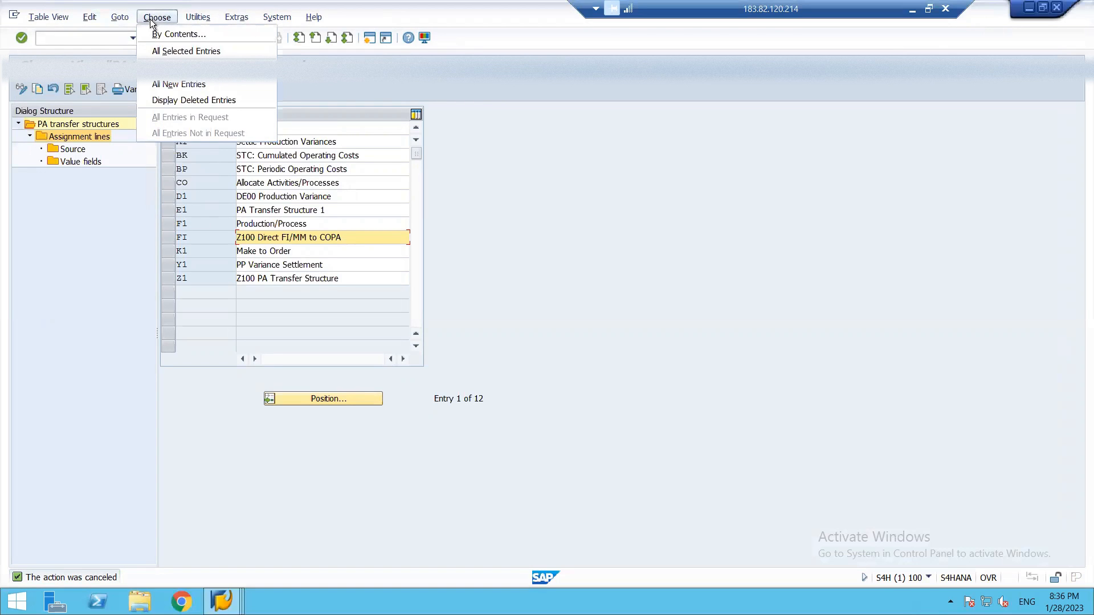
mouse_move(201, 20)
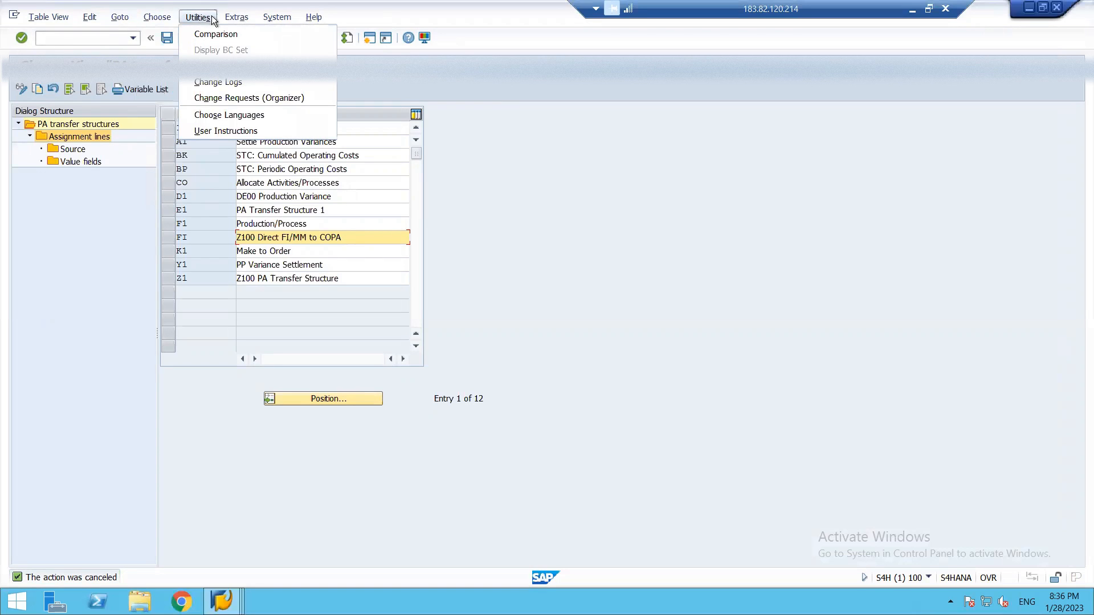
mouse_move(262, 23)
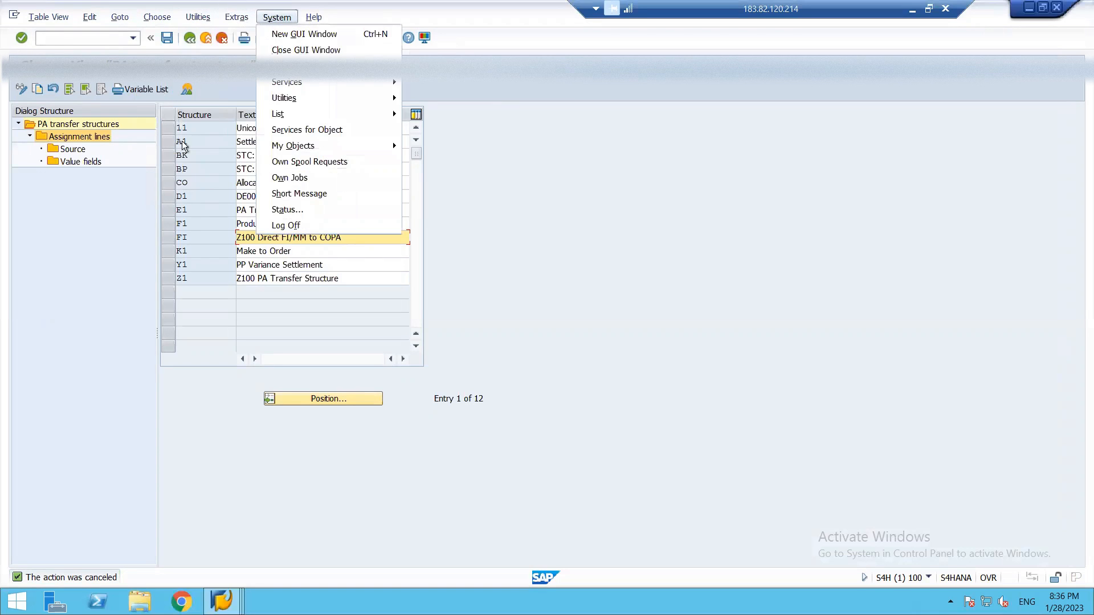
View the assignment lines of transfer structure FI for operating concern A000, and return to the Implementation Guide.
left_click(165, 238)
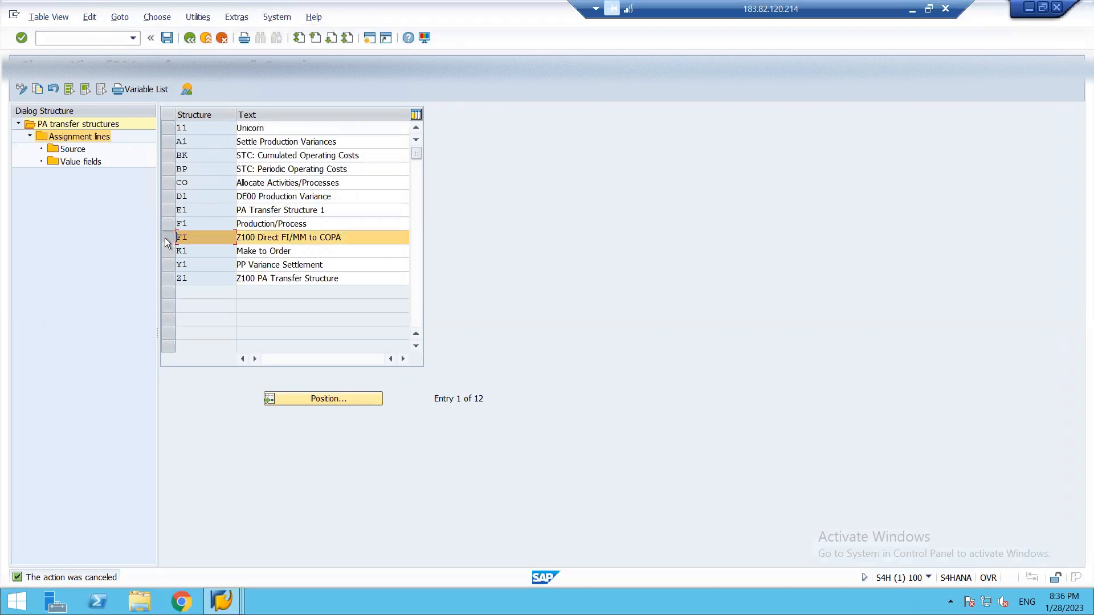
double_click(71, 137)
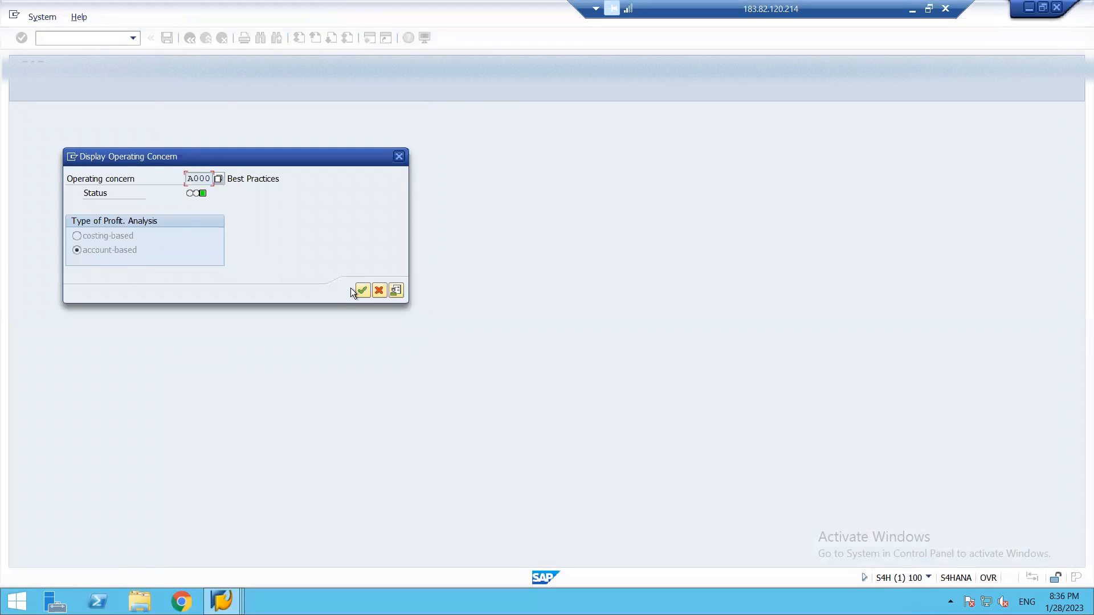
left_click(360, 289)
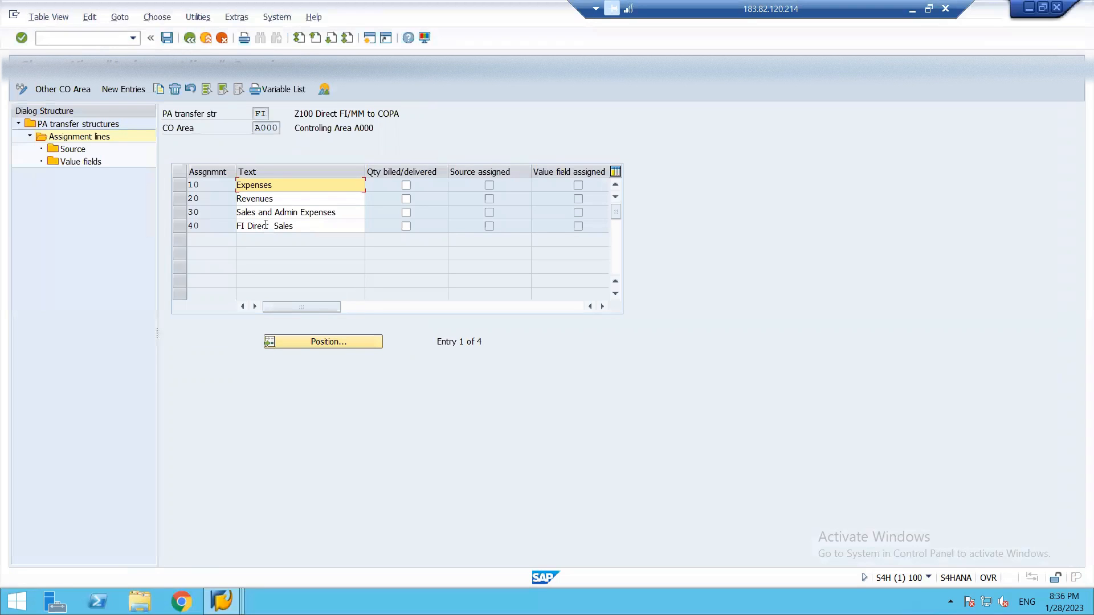
double_click(86, 124)
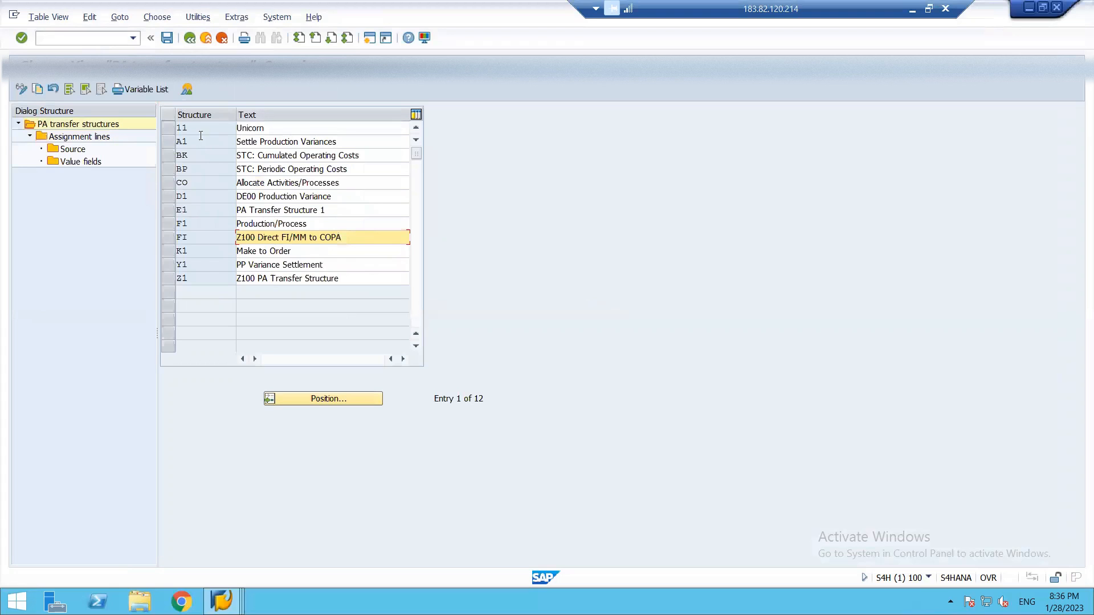
key("F3")
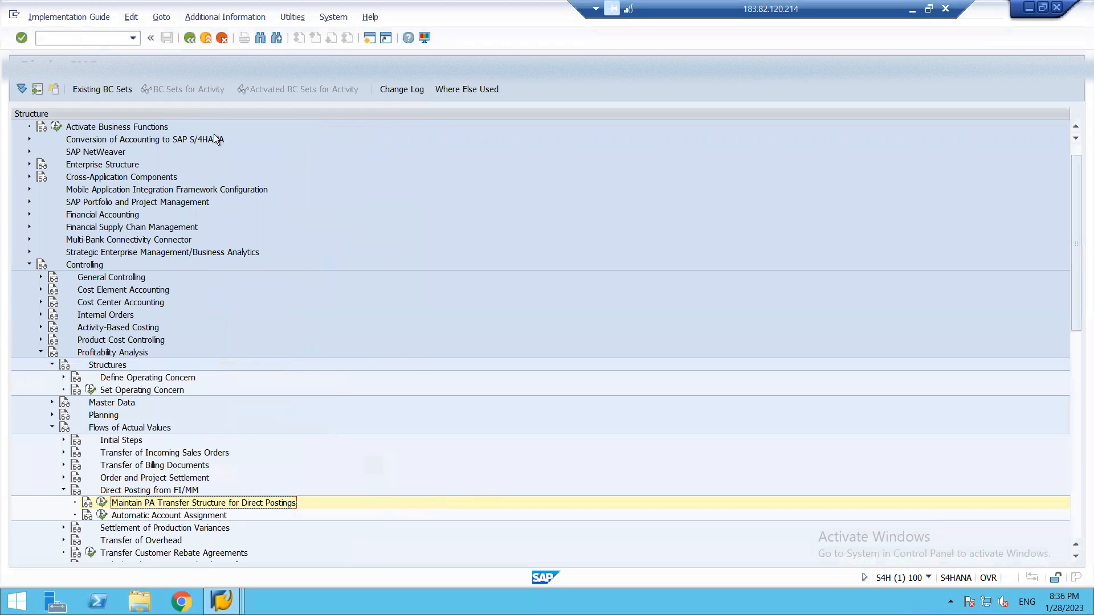
Start transaction OKKS in a new session and set the controlling area to 1812.
left_click(369, 38)
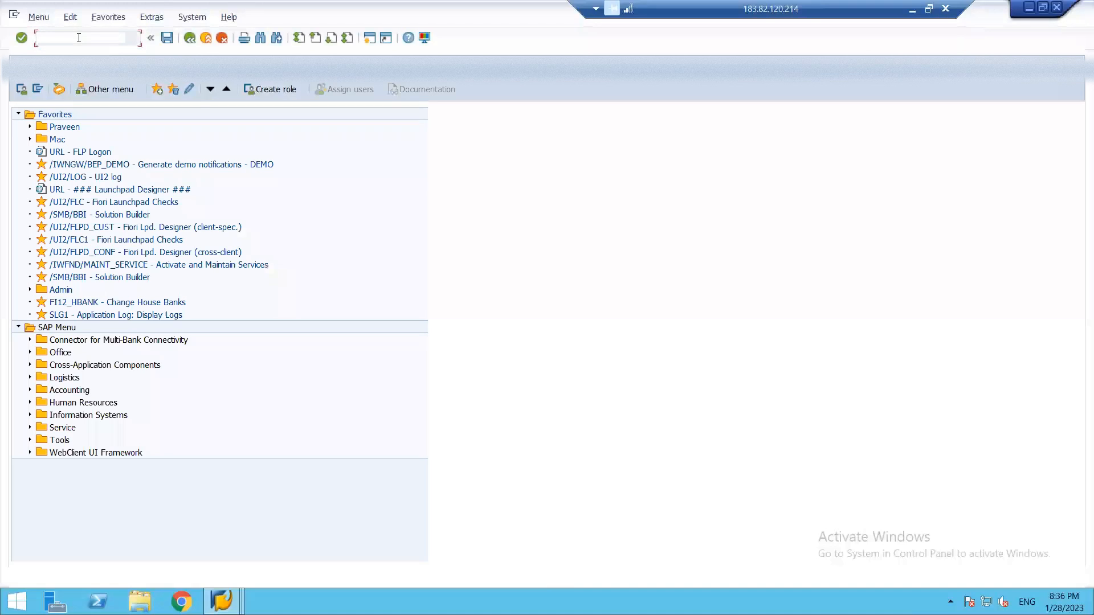
type("OKKS")
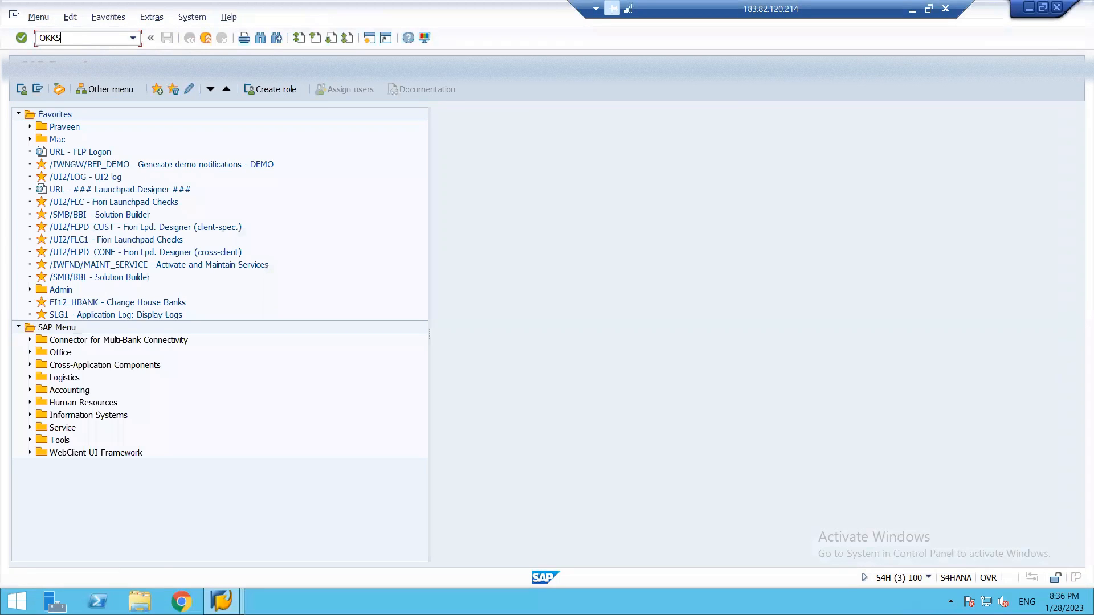
key("Return")
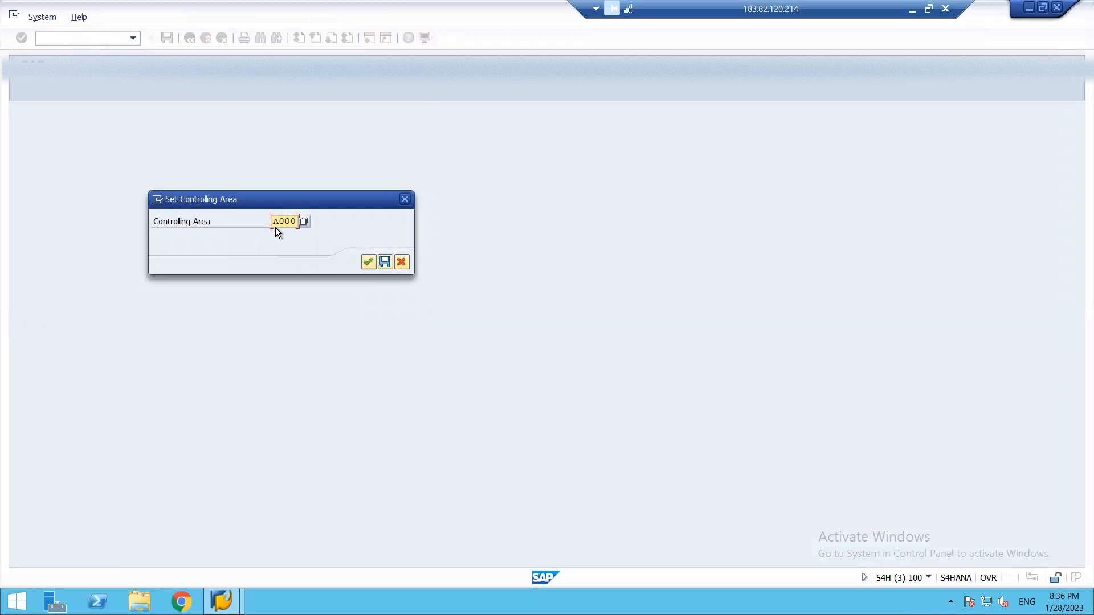
key("Delete")
key("Delete")
key("Delete")
key("Delete")
type("1812")
left_click(368, 263)
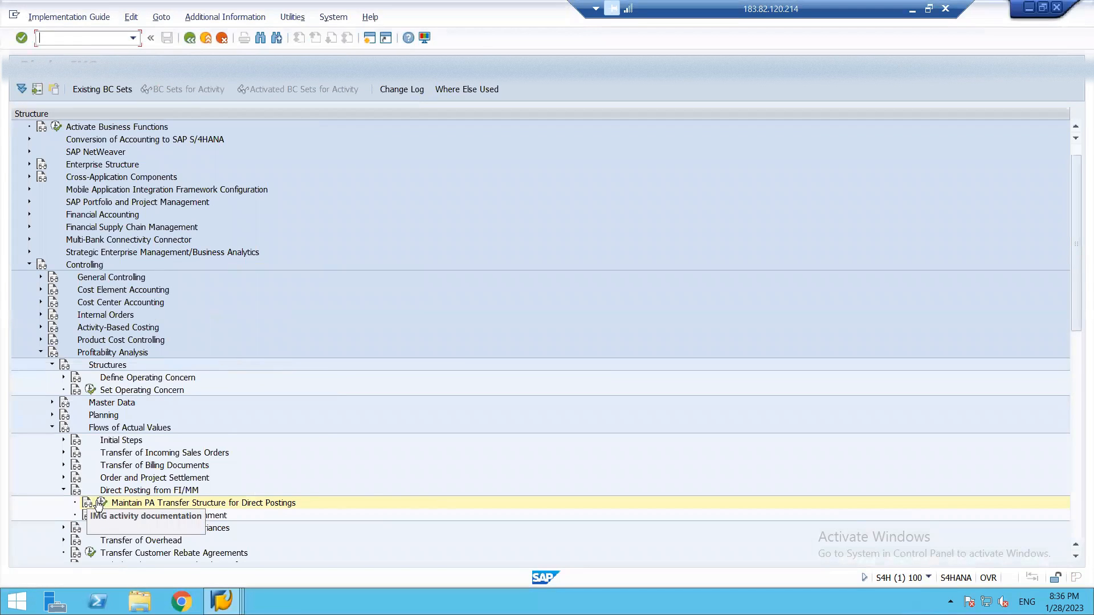
Reopen Maintain PA Transfer Structure for Direct Postings and display structure FI's assignment lines with operating concern BR18.
left_click(100, 504)
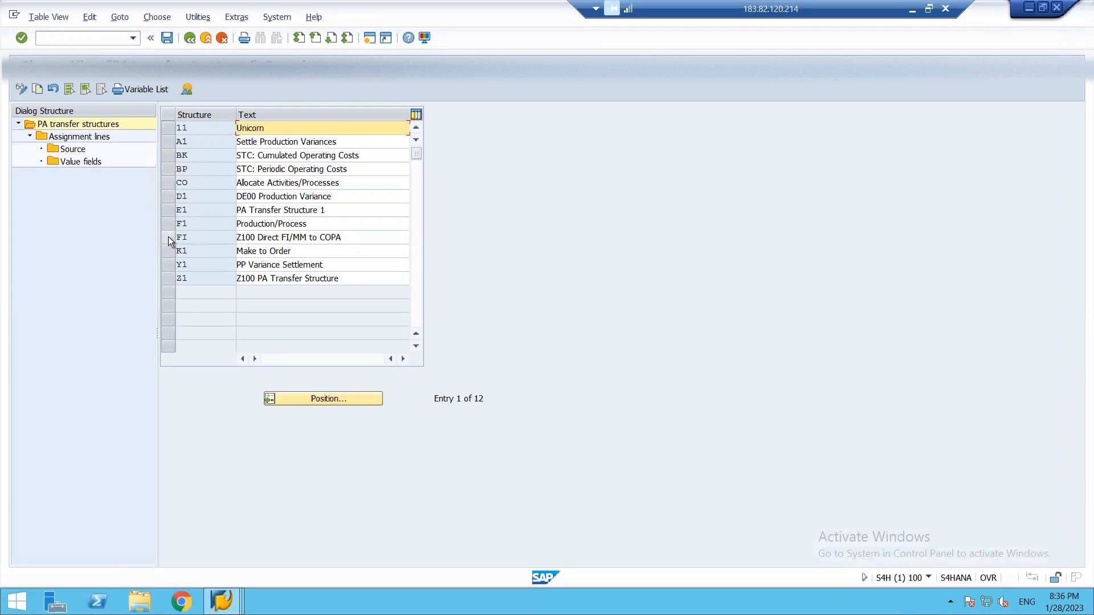
left_click(169, 237)
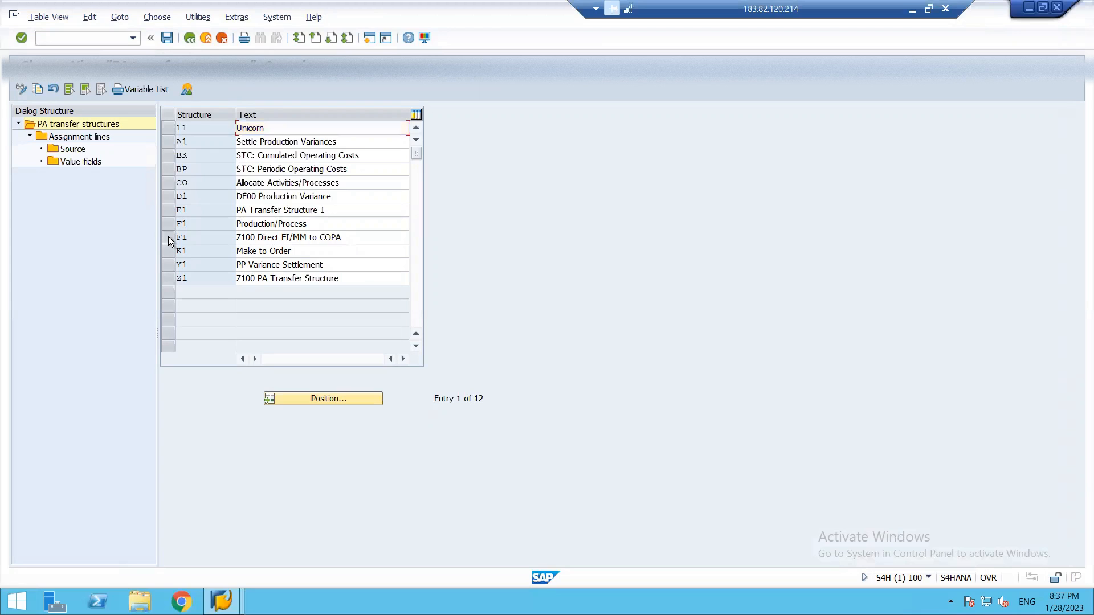
double_click(92, 140)
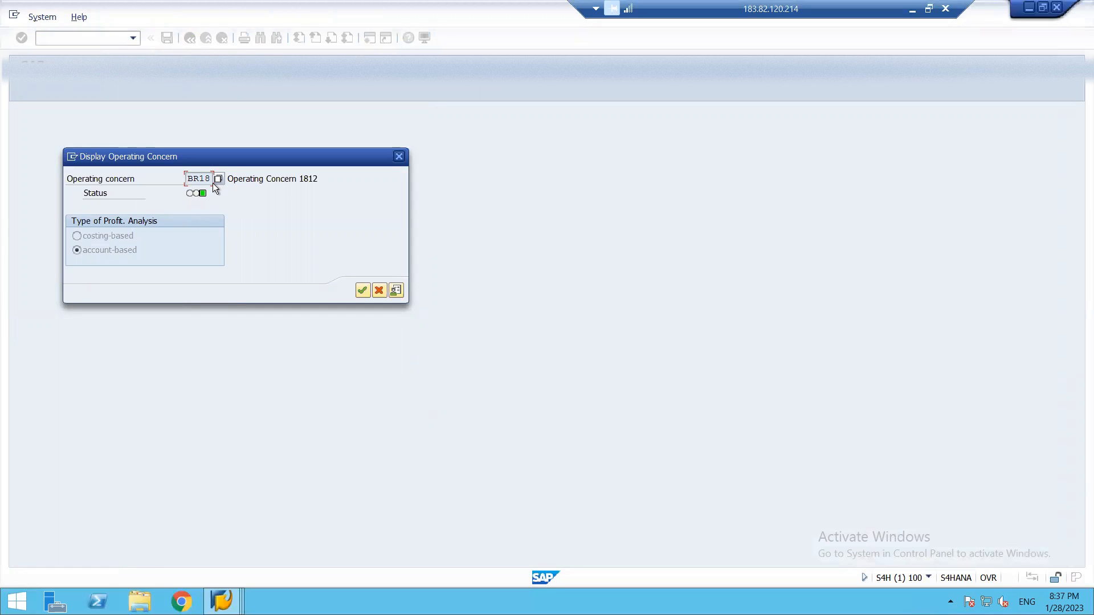
left_click(363, 291)
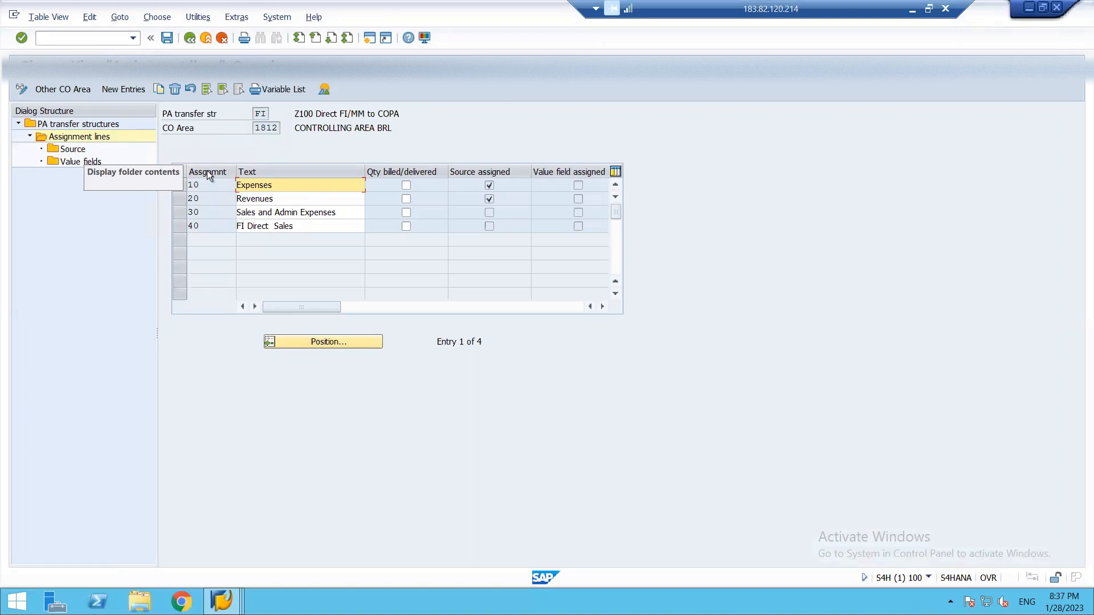
View the source settings of assignment line 10 Expenses, and return to the assignment lines.
left_click(178, 188)
double_click(69, 149)
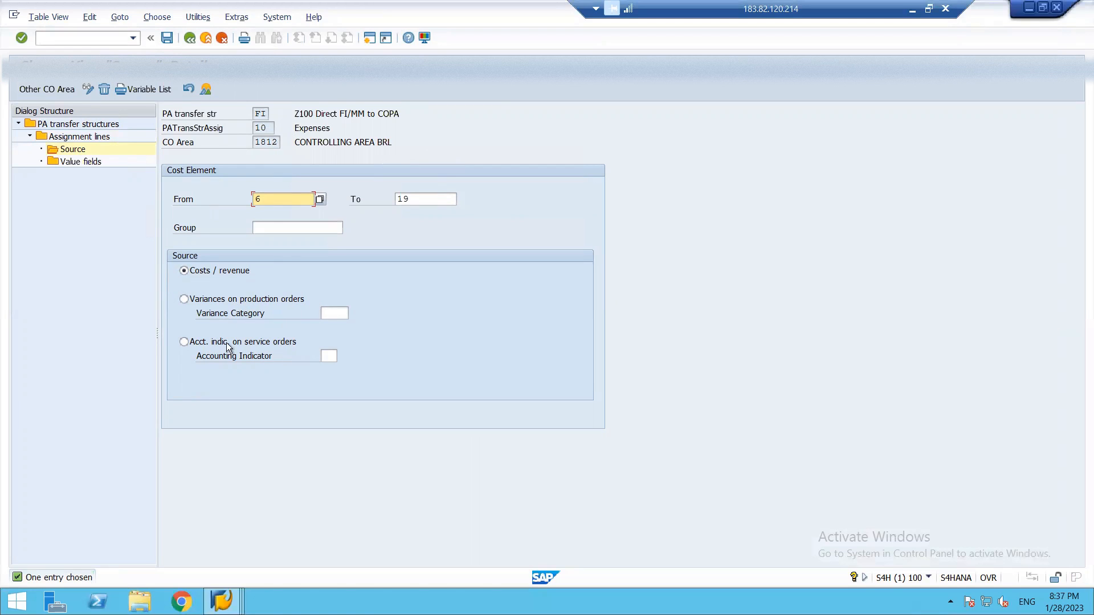
left_click(273, 229)
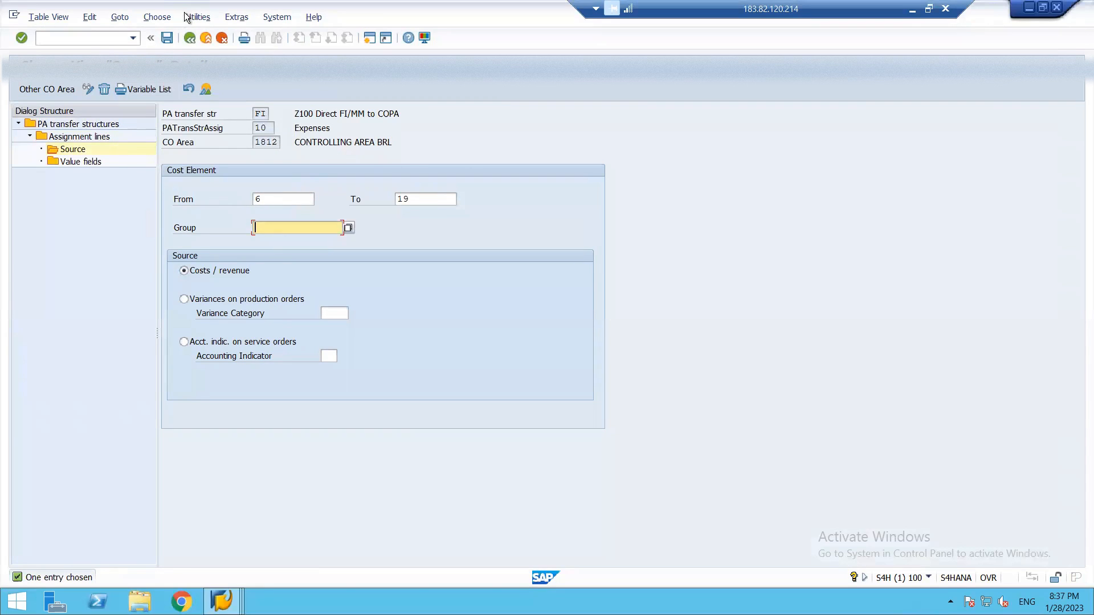
left_click(191, 36)
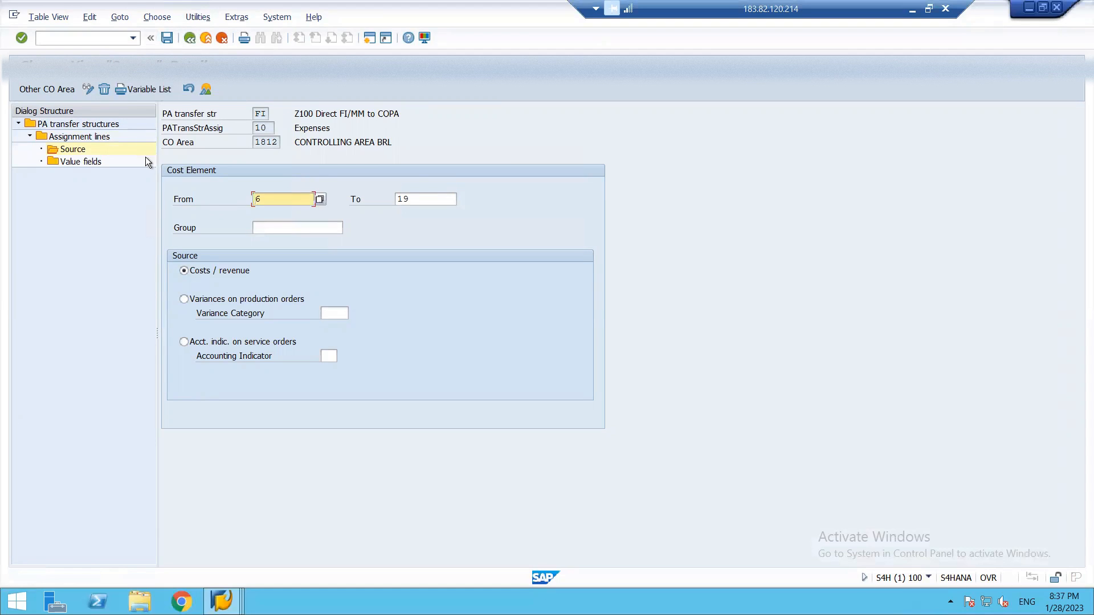
double_click(47, 163)
left_click(227, 252)
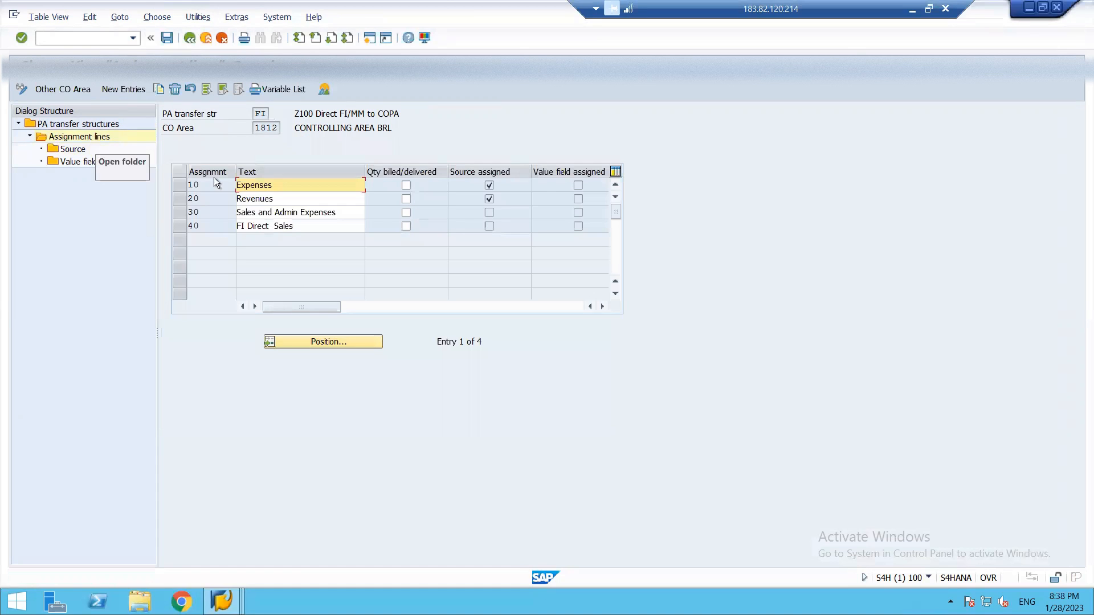
View the source settings of assignment line 20 Revenues, and return to the assignment lines.
left_click(182, 198)
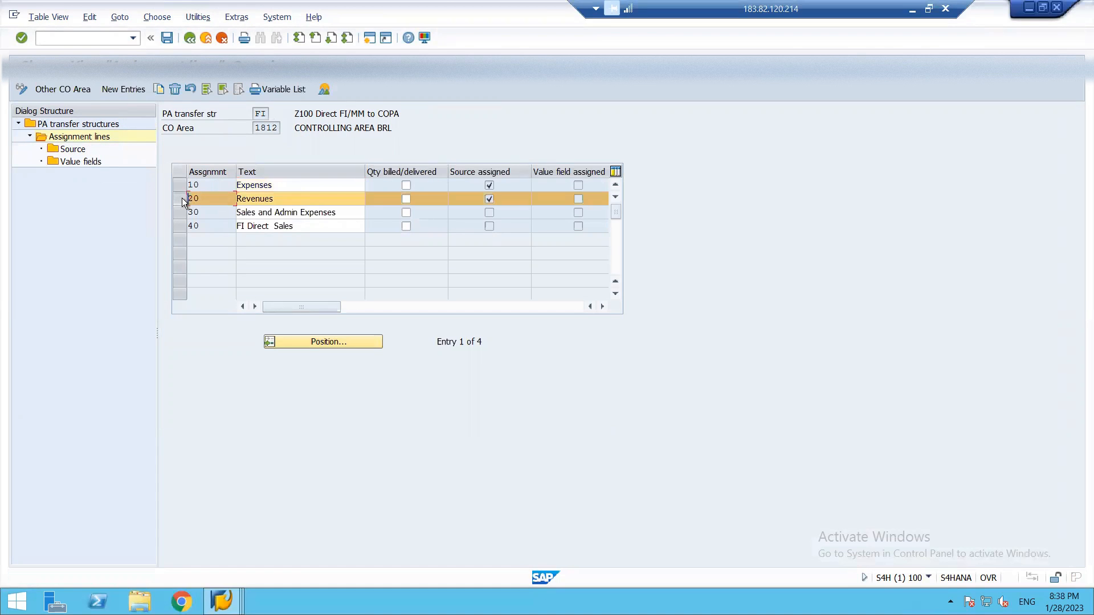
double_click(73, 150)
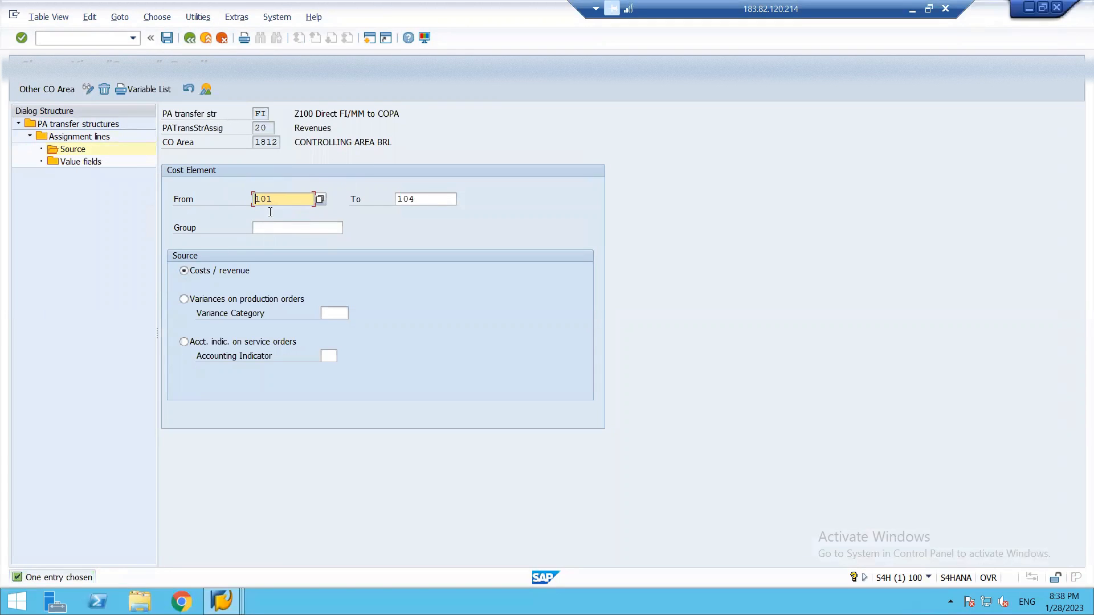
key("F12")
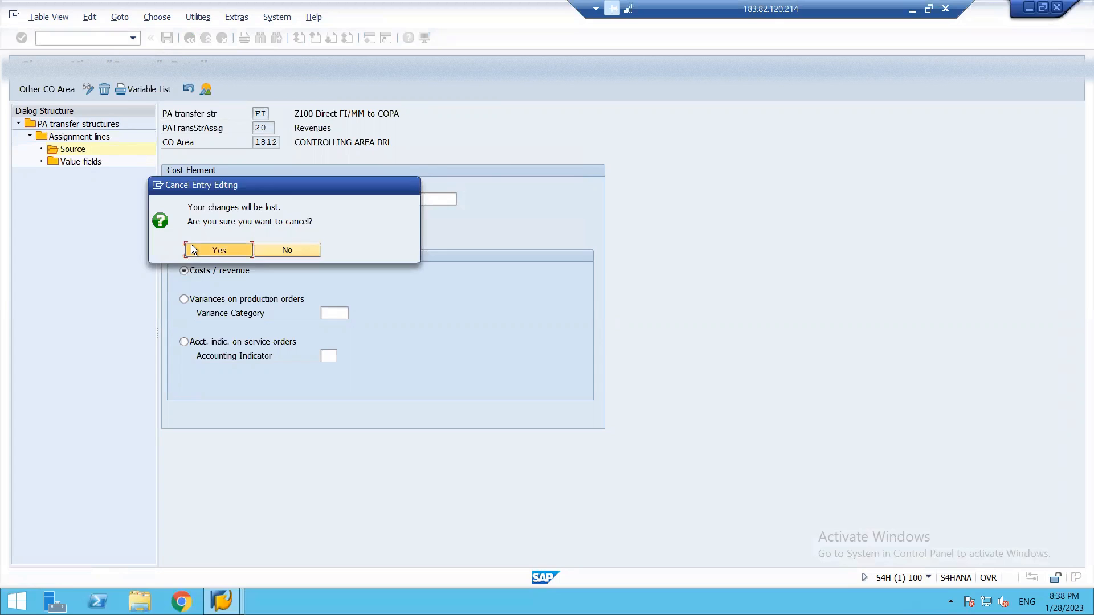
left_click(192, 250)
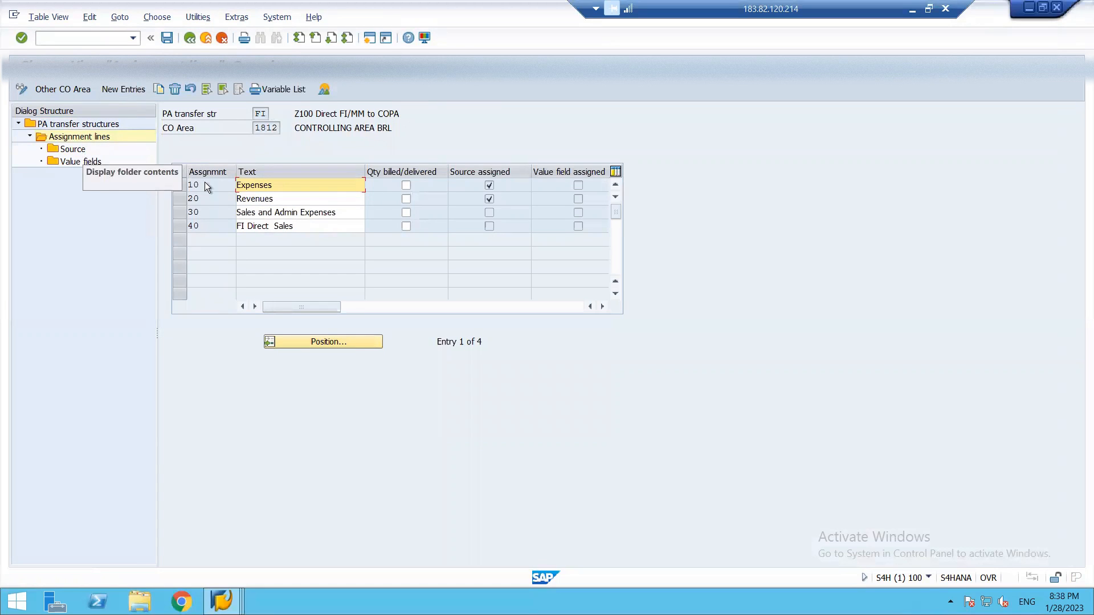
View the value fields of assignment line 10 Expenses, and return to the Implementation Guide.
left_click(178, 186)
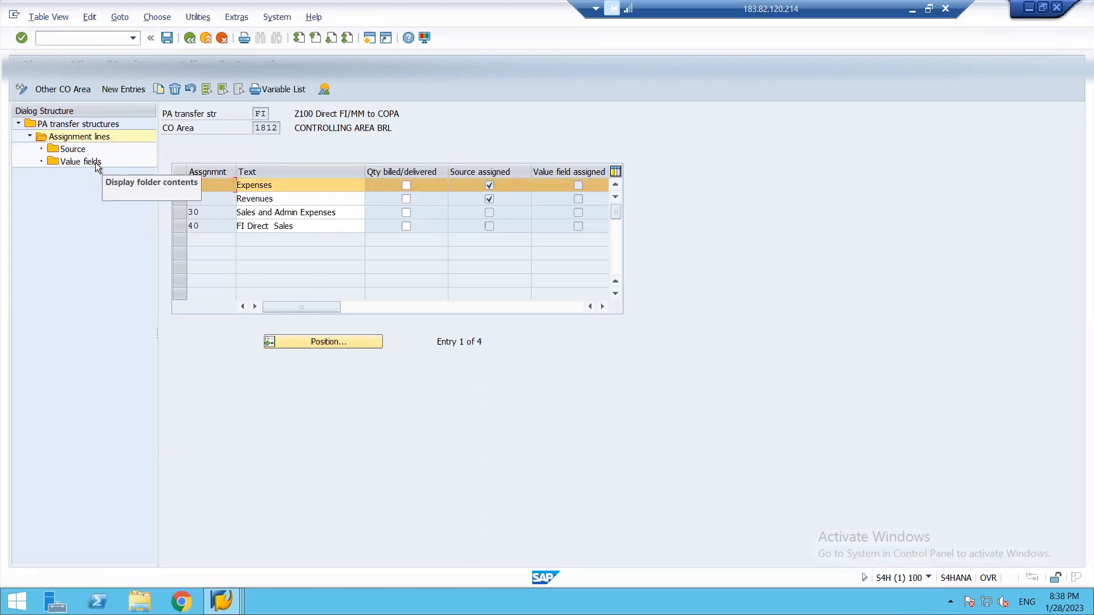
double_click(96, 162)
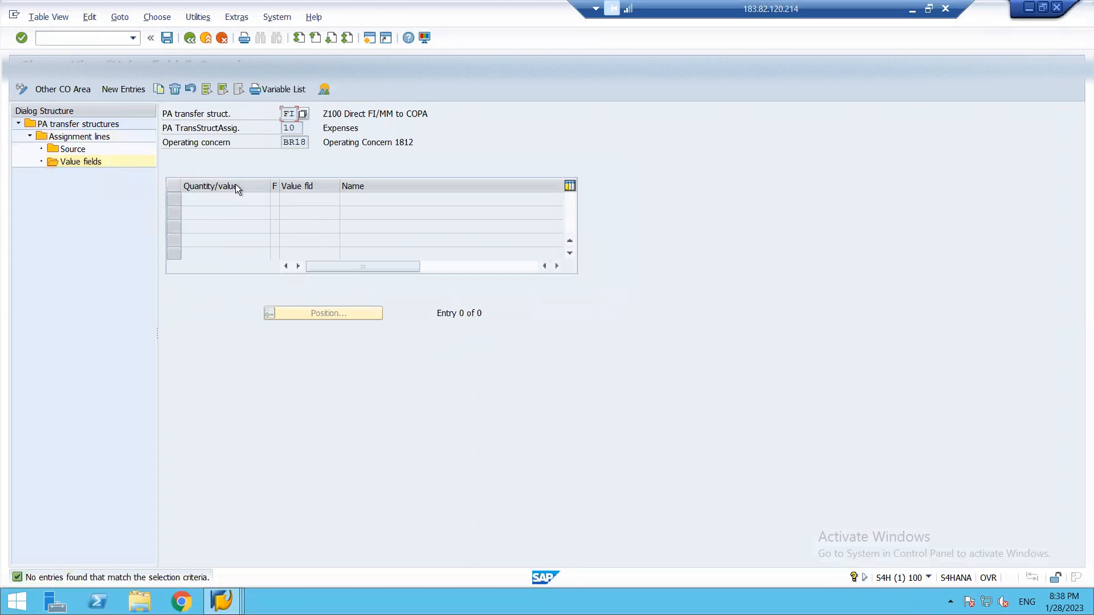
key("F3")
key("F3")
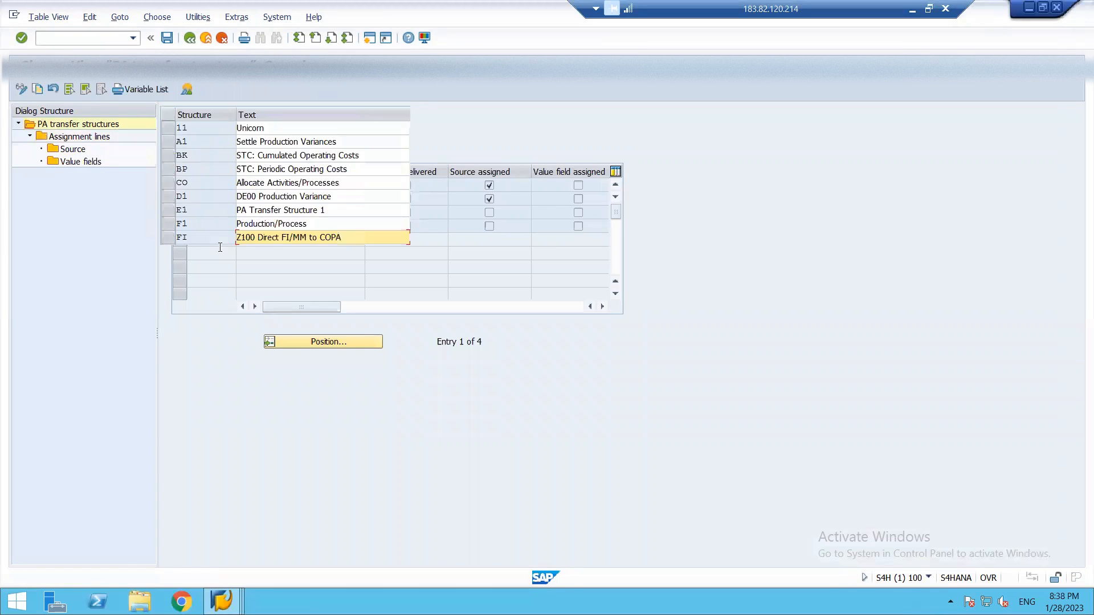
key("F3")
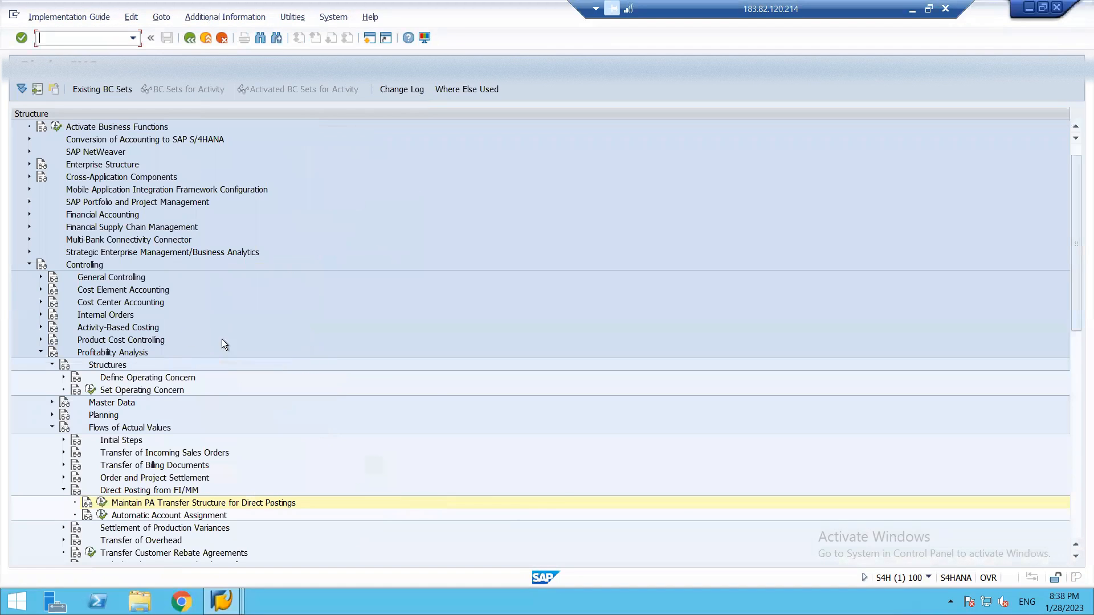
View company code 1812's default account assignments in Automatic Account Assignment, and return to the Implementation Guide.
left_click(102, 516)
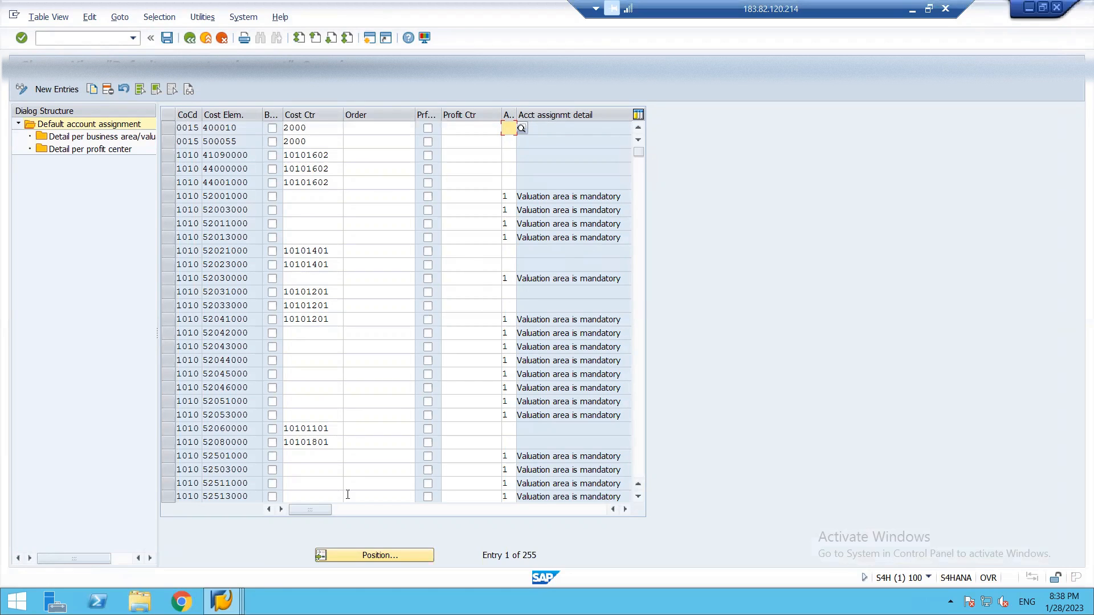
left_click(364, 556)
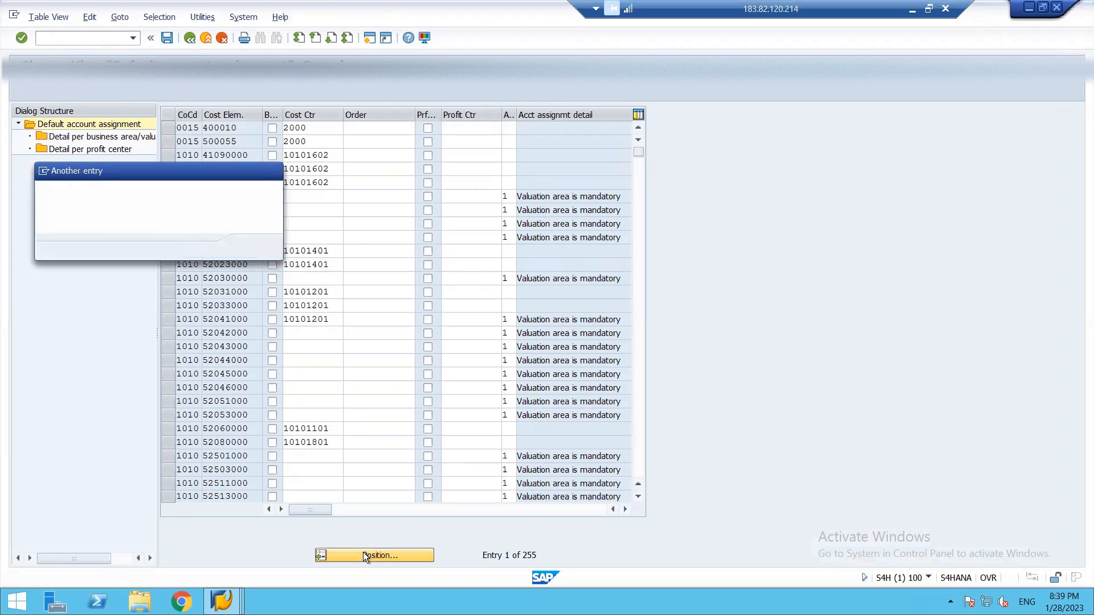
type("1010")
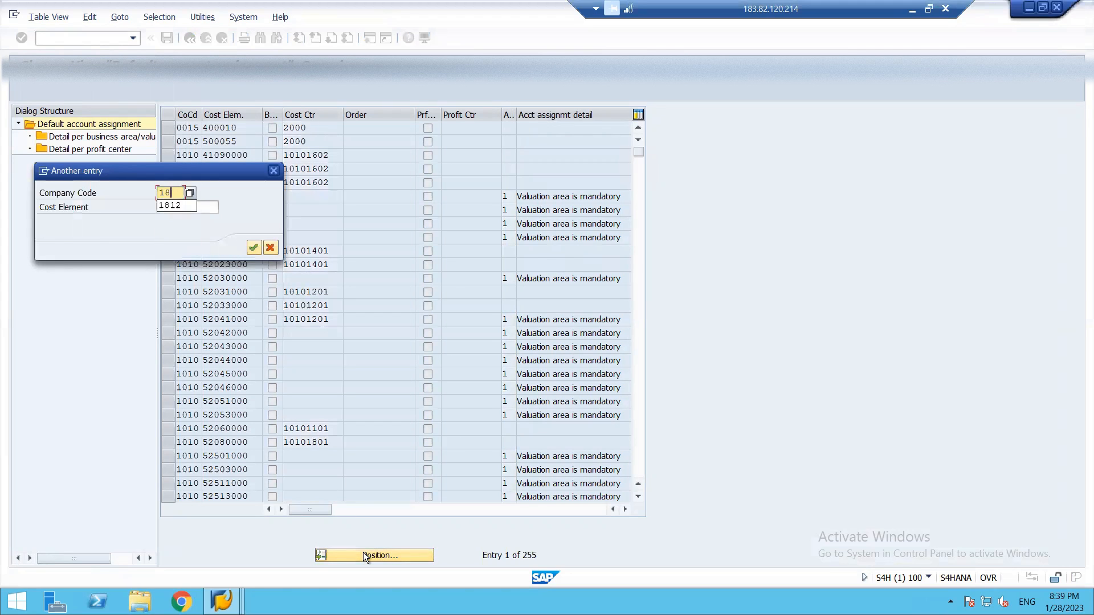
key("Return")
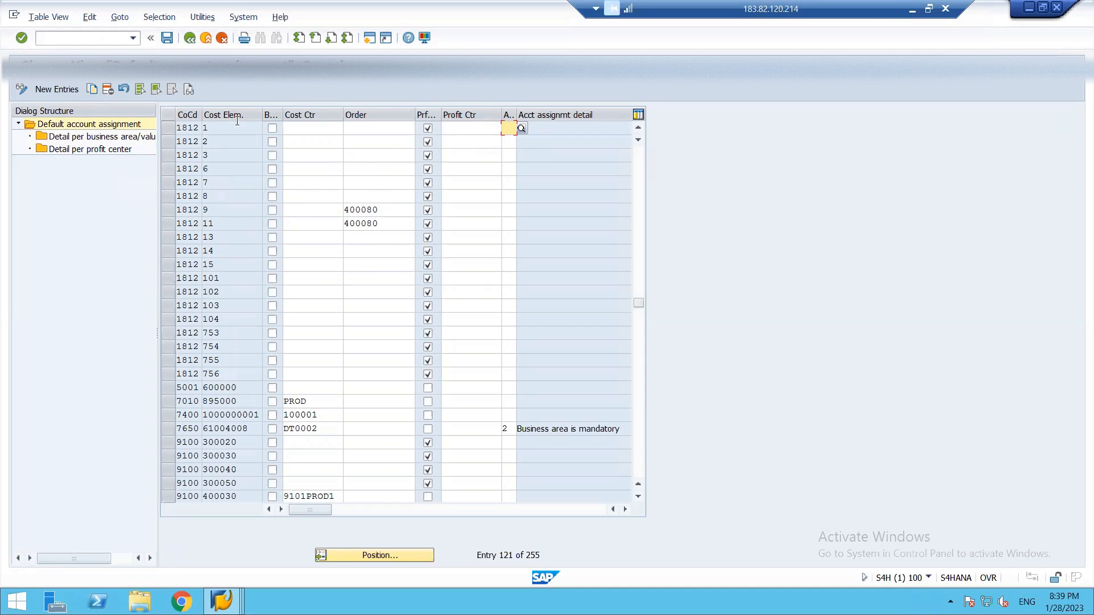
key("F3")
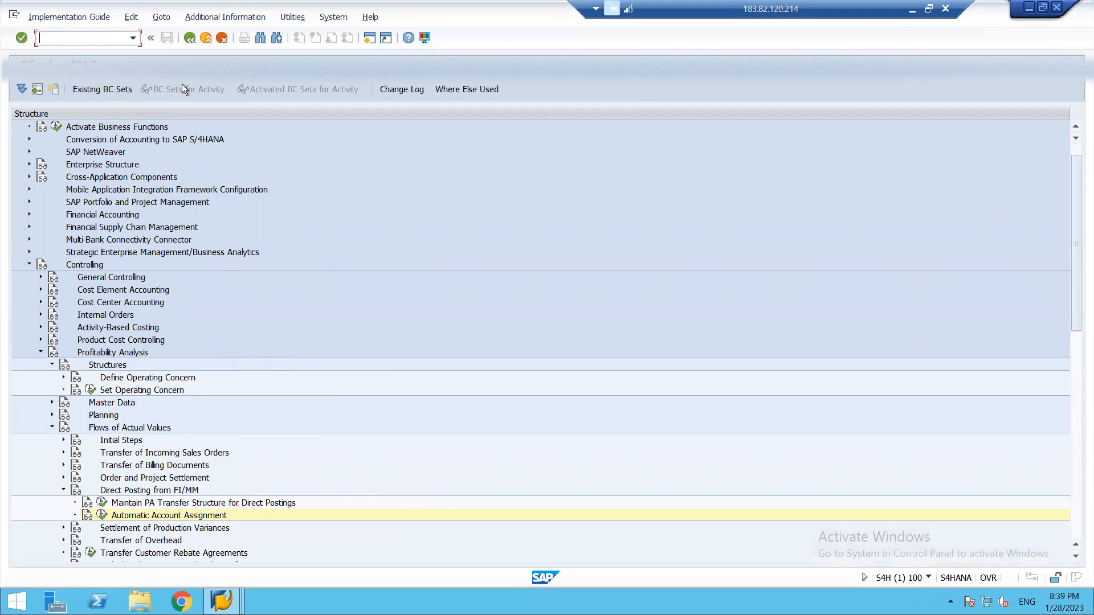
Leave the Implementation Guide, start the Enter G/L Account Posting transaction, and set the document date to 28.01.2023.
type("/N")
key("Return")
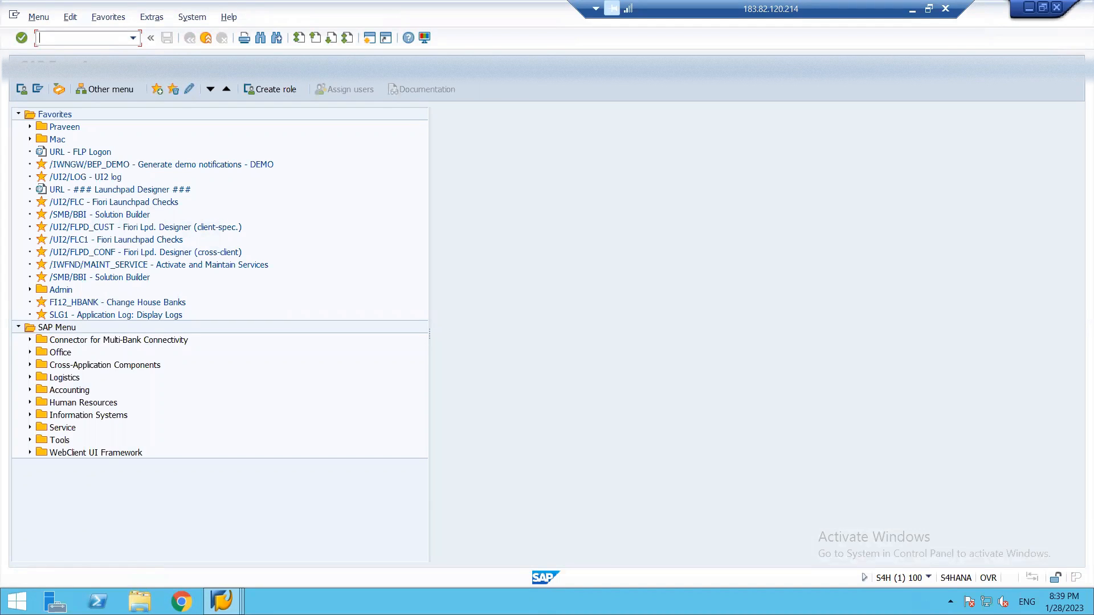
type("F")
type("B50")
key("Return")
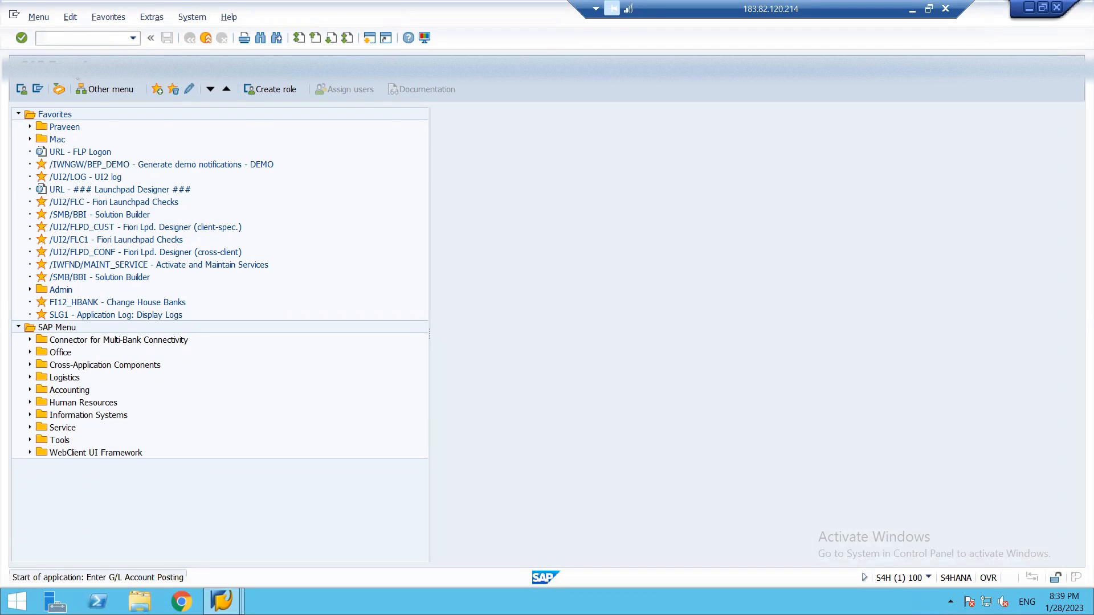
type("28.01.20")
left_click(135, 121)
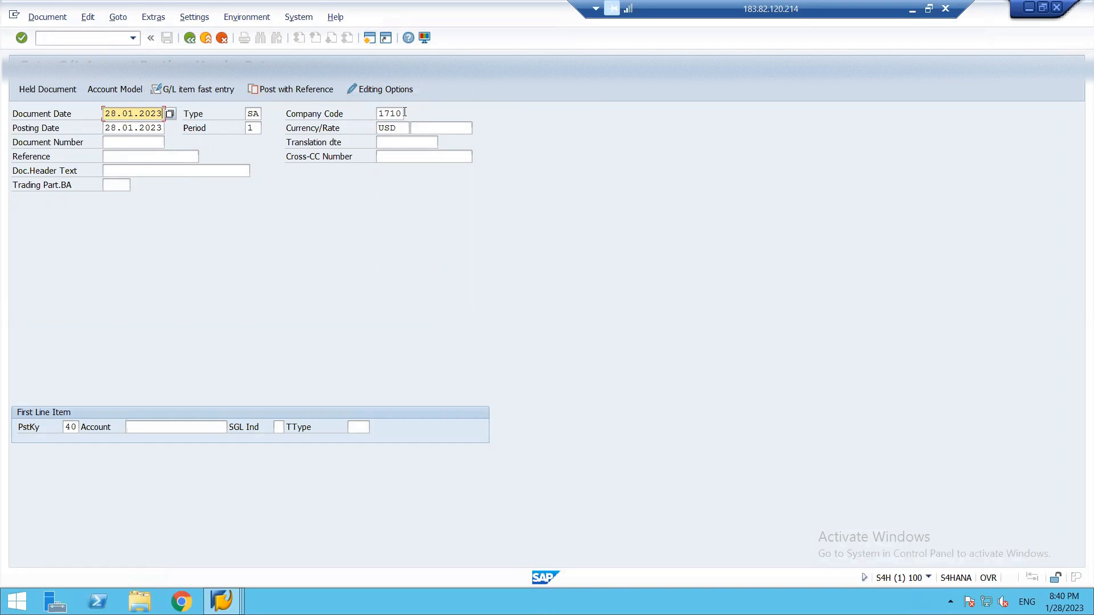
Set the document's company code to 1812 and its currency to INR.
left_click_drag(397, 114, 347, 112)
type("0")
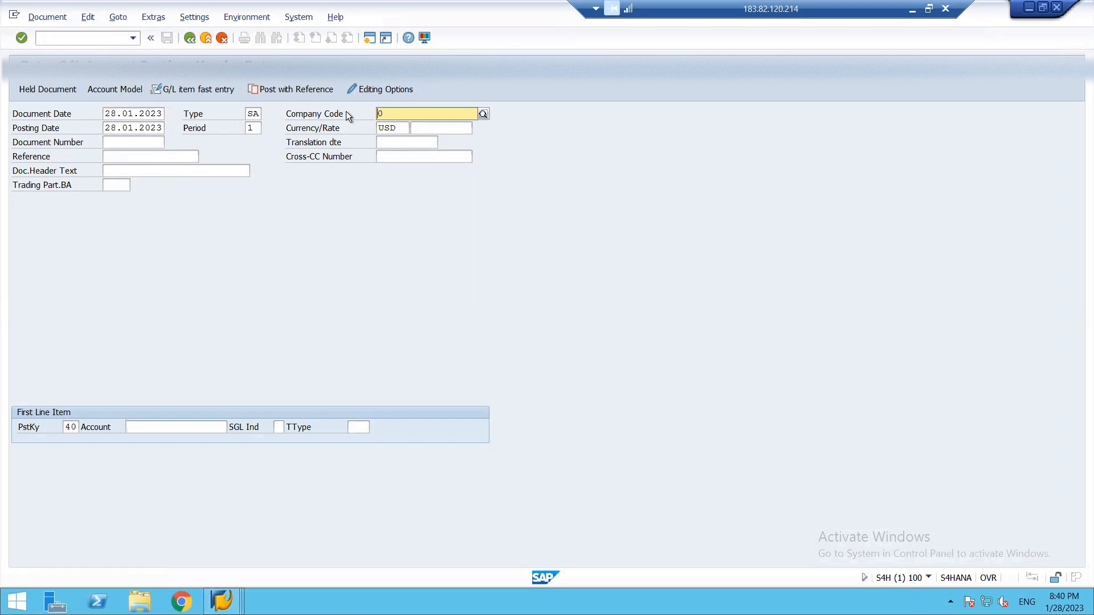
key("BackSpace")
type("1812")
key("Return")
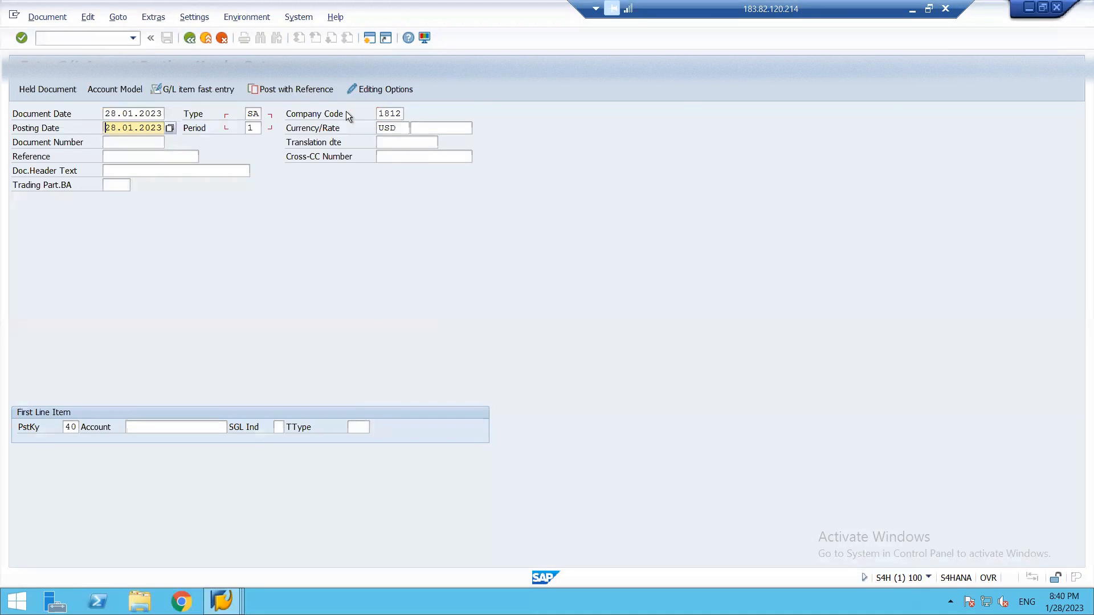
double_click(404, 127)
key("Delete")
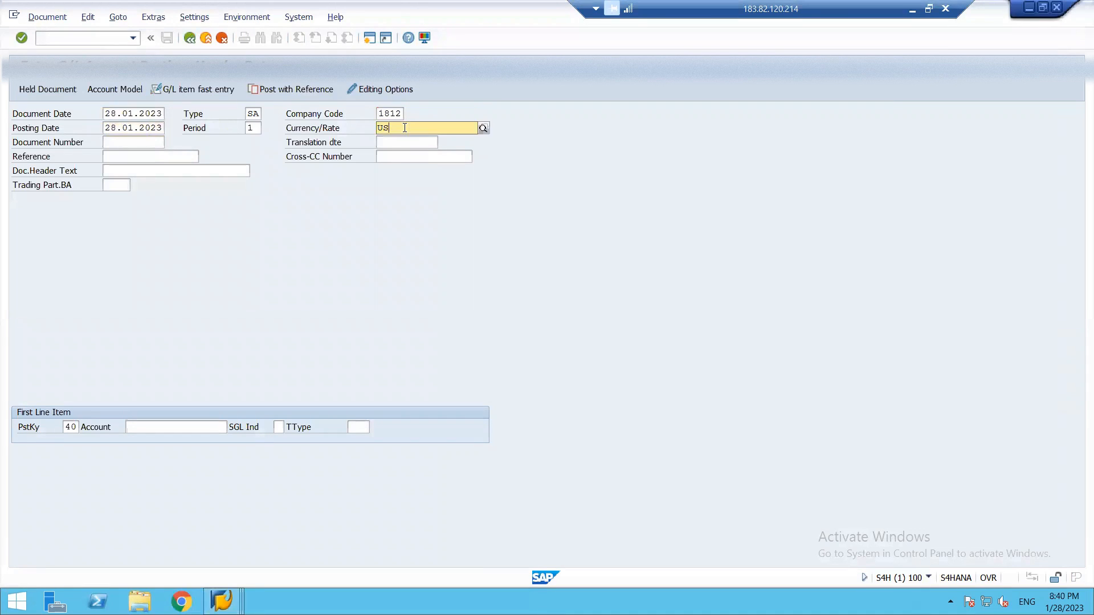
type("INR")
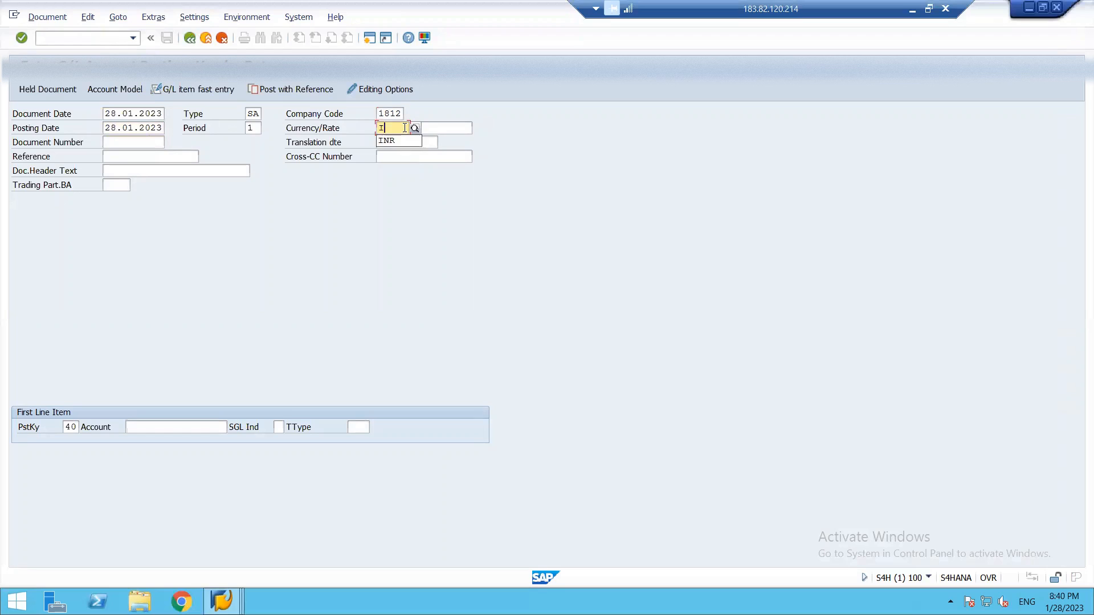
Set the posting period to 10 and start the first line item as a debit with posting key 40 and account 1.
left_click(257, 129)
key("BackSpace")
type("10")
left_click(143, 431)
type("1")
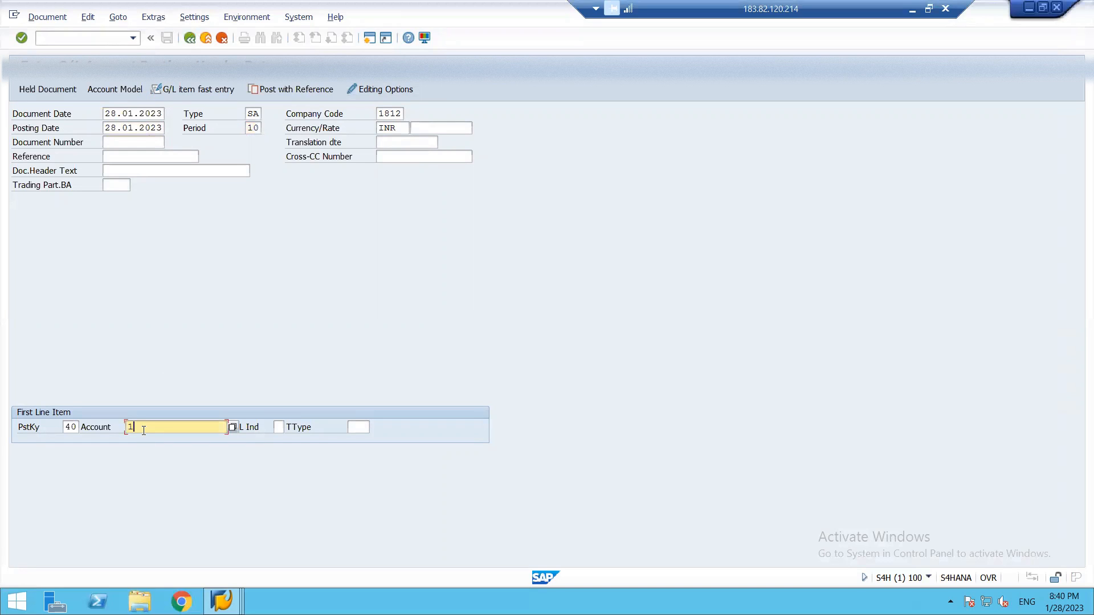
key("Return")
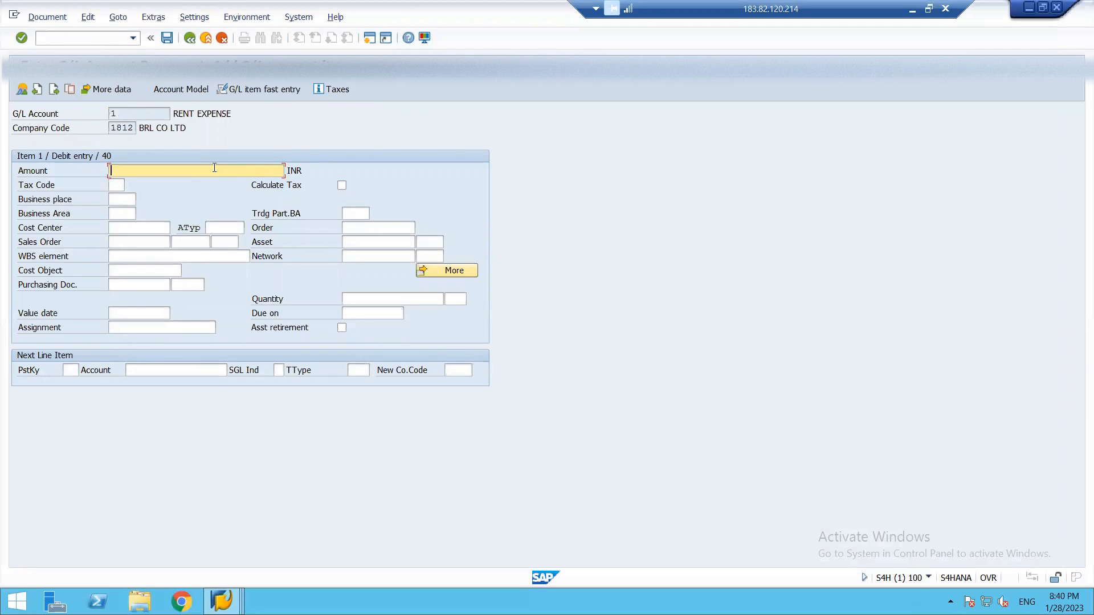
Enter amount 11800 for the rent expense item, enable Calculate Tax, and choose tax code B4 INPUT CGST +SGST TAX (9+9).
type("11800")
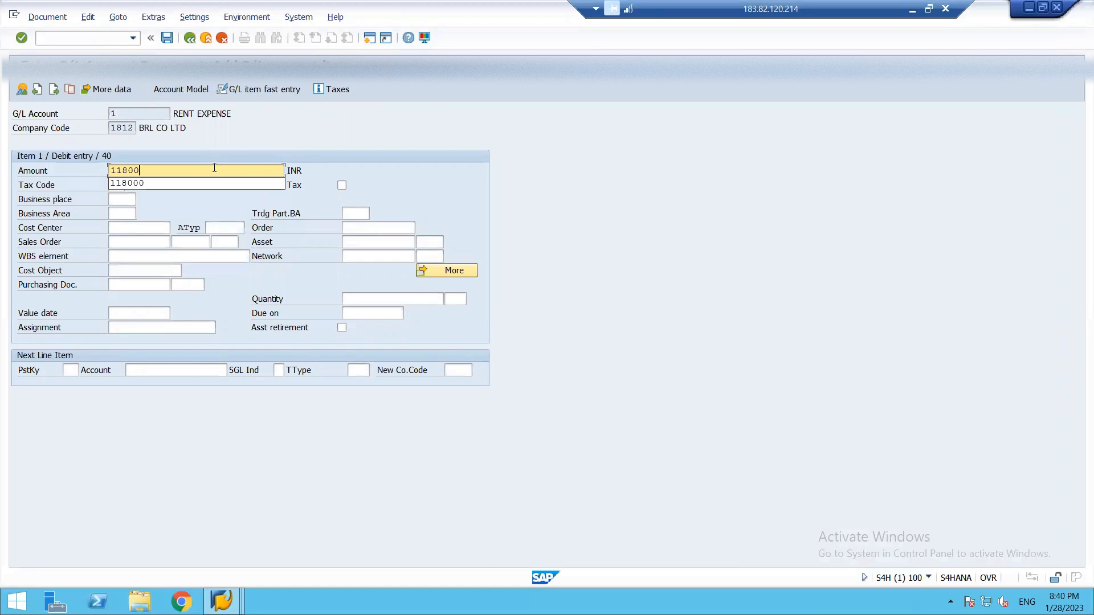
left_click(268, 214)
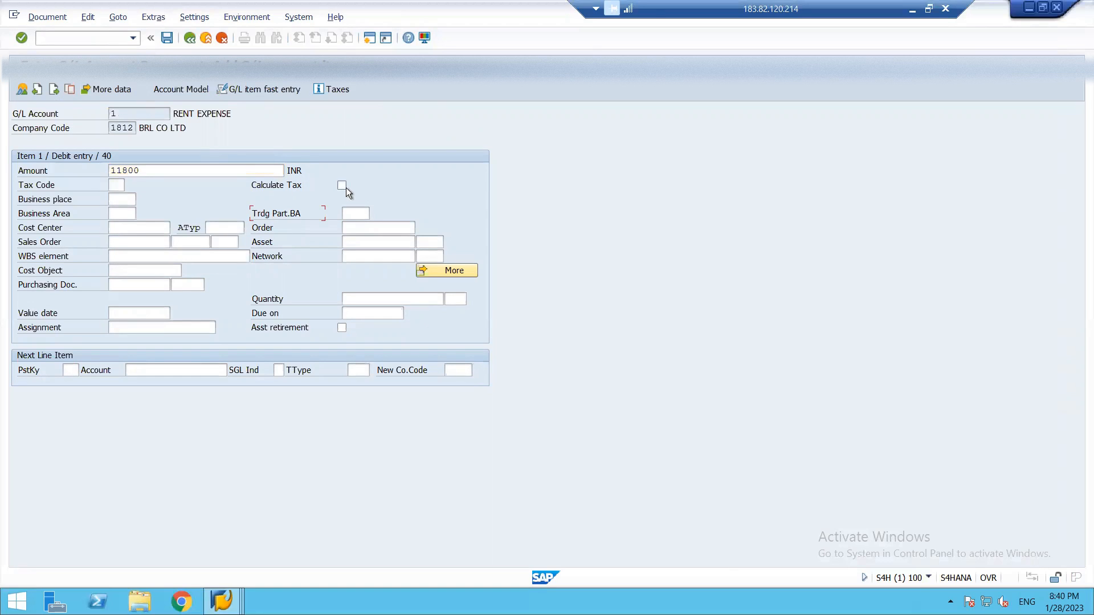
left_click(119, 184)
left_click(125, 185)
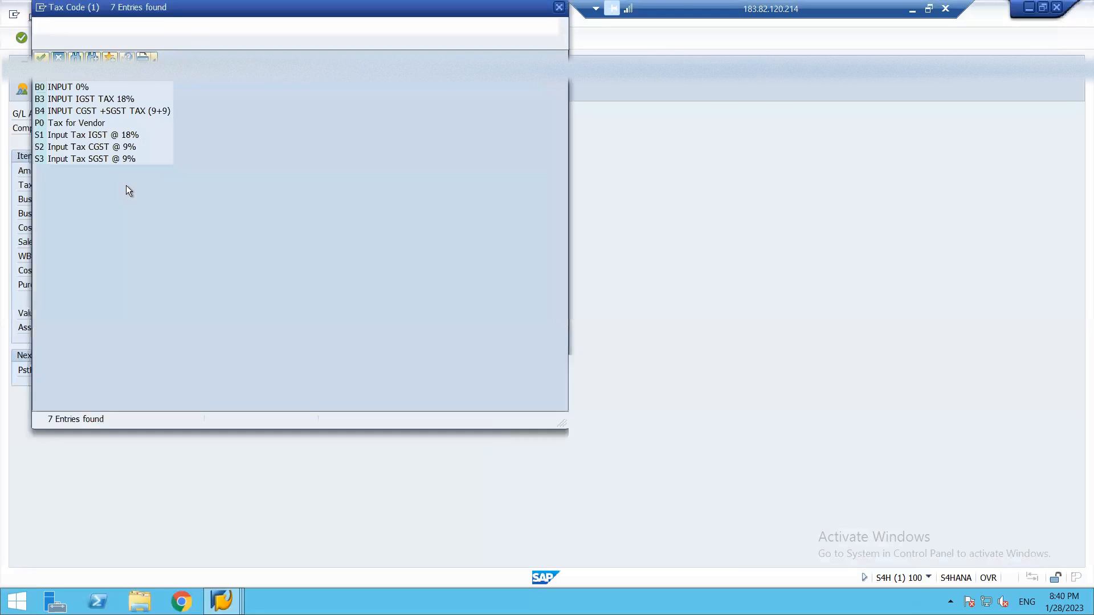
double_click(93, 111)
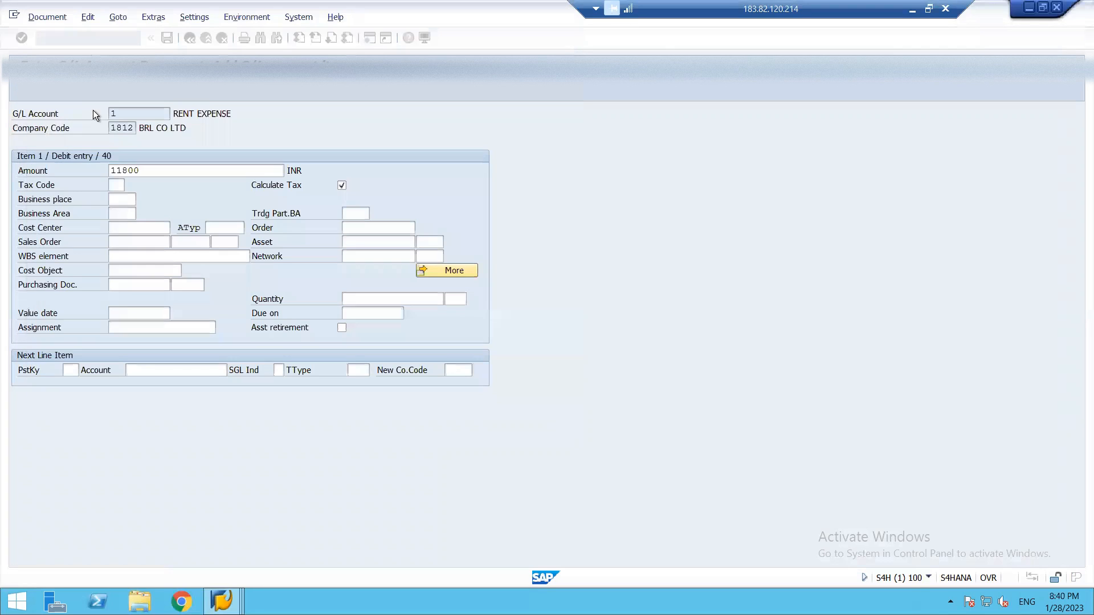
Enter posting key 50 for the next line item.
left_click(73, 375)
type("50")
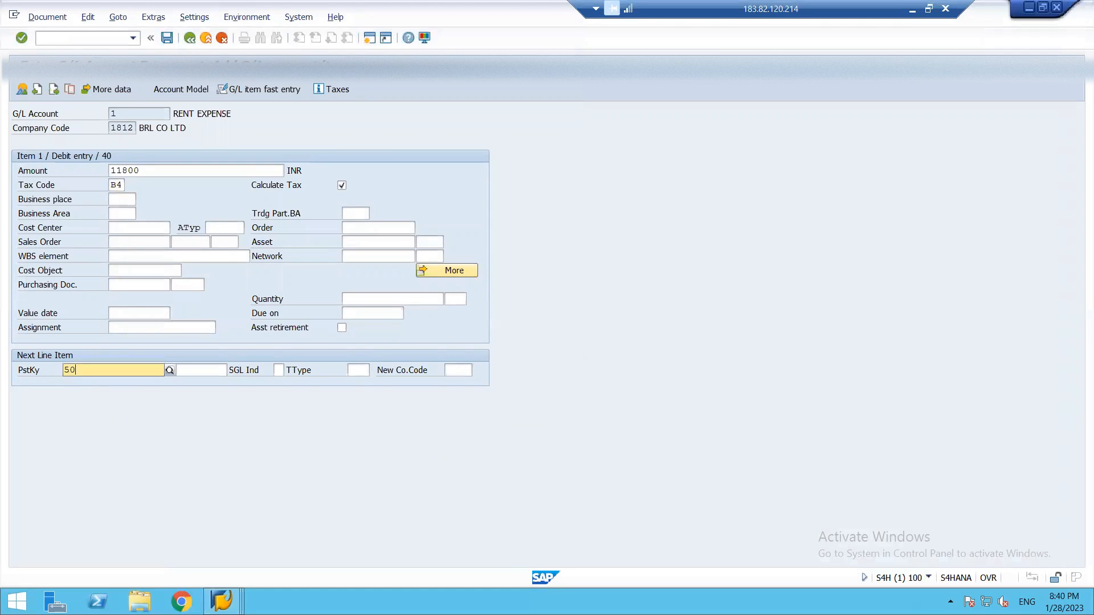
left_click(103, 392)
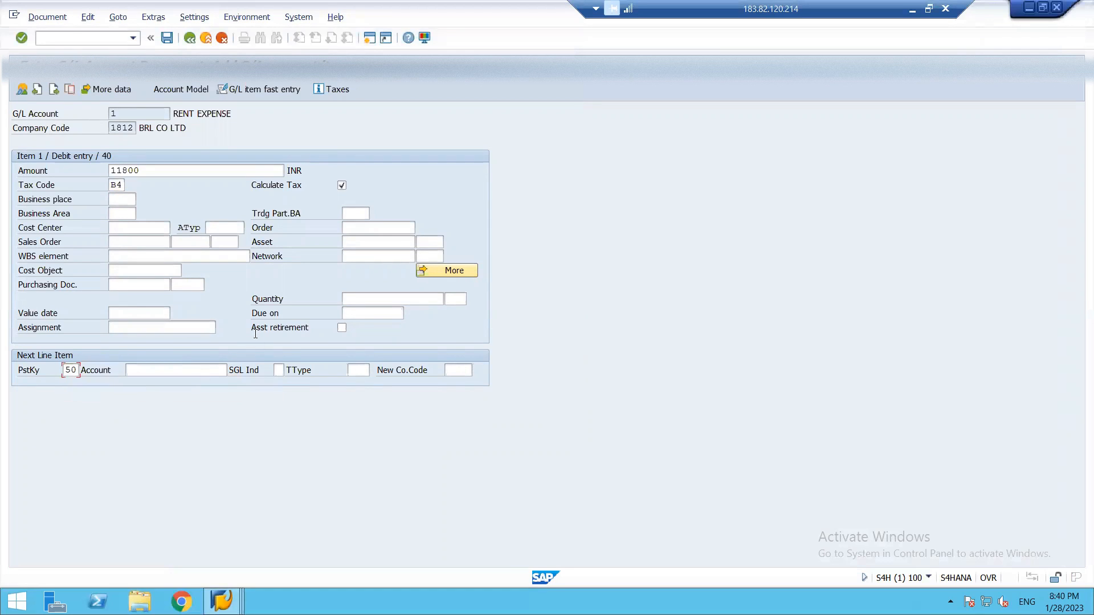
Open the profitability segment assignment from the rent expense item's coding block and review the available characteristics.
left_click(451, 272)
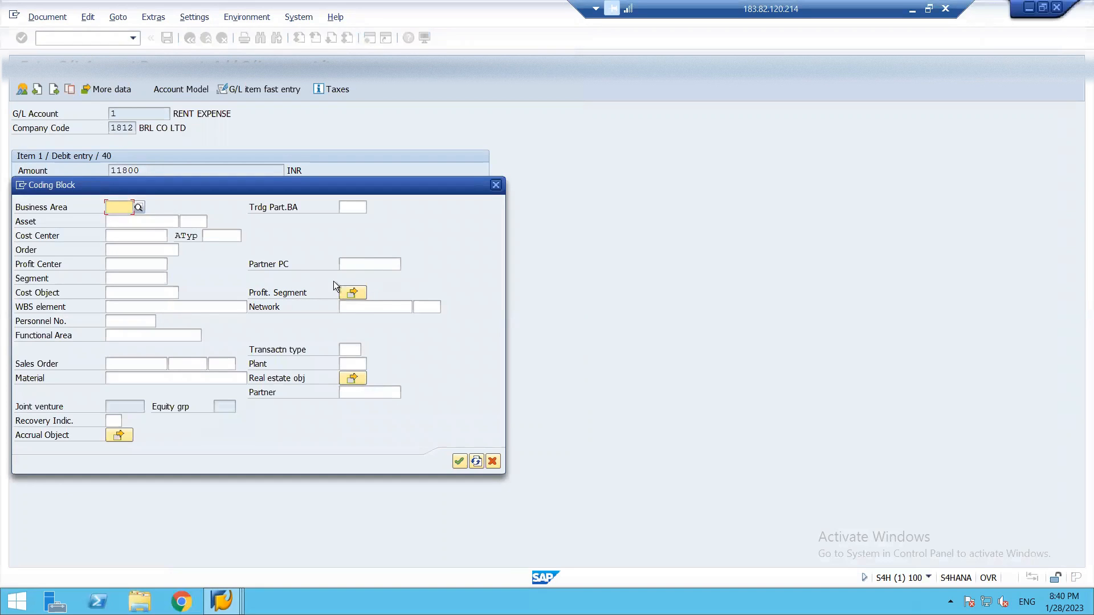
left_click(352, 293)
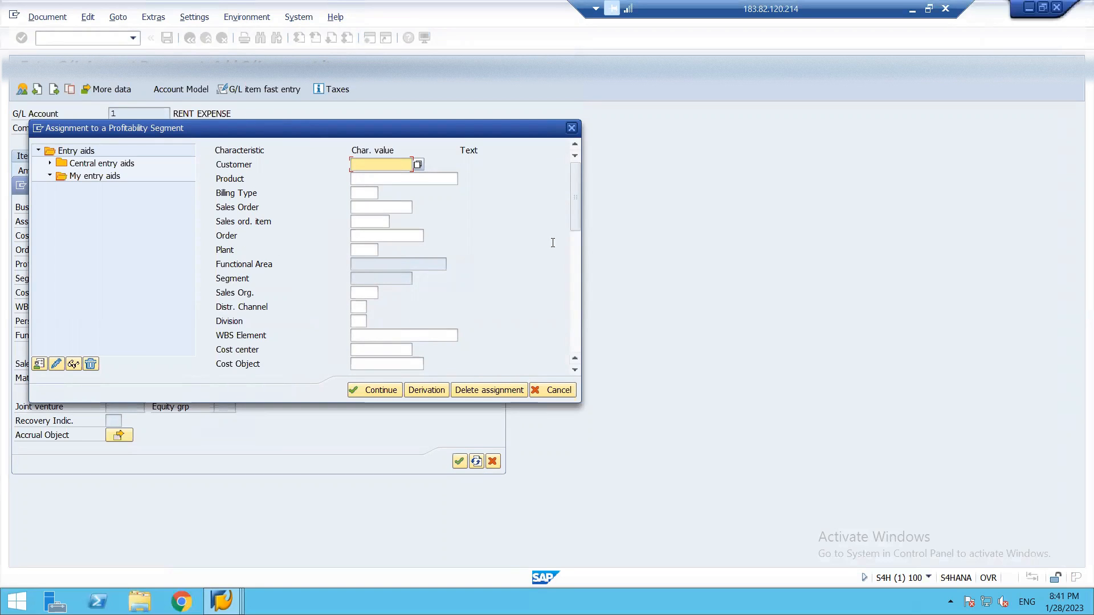
left_click_drag(577, 217, 580, 354)
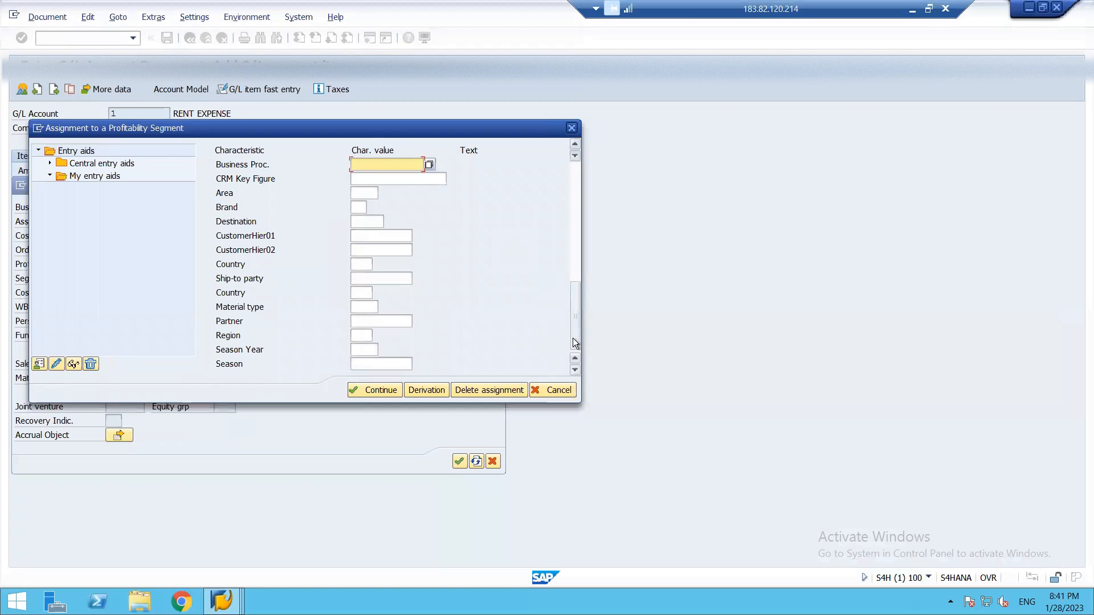
scroll(556, 169, "up", 5)
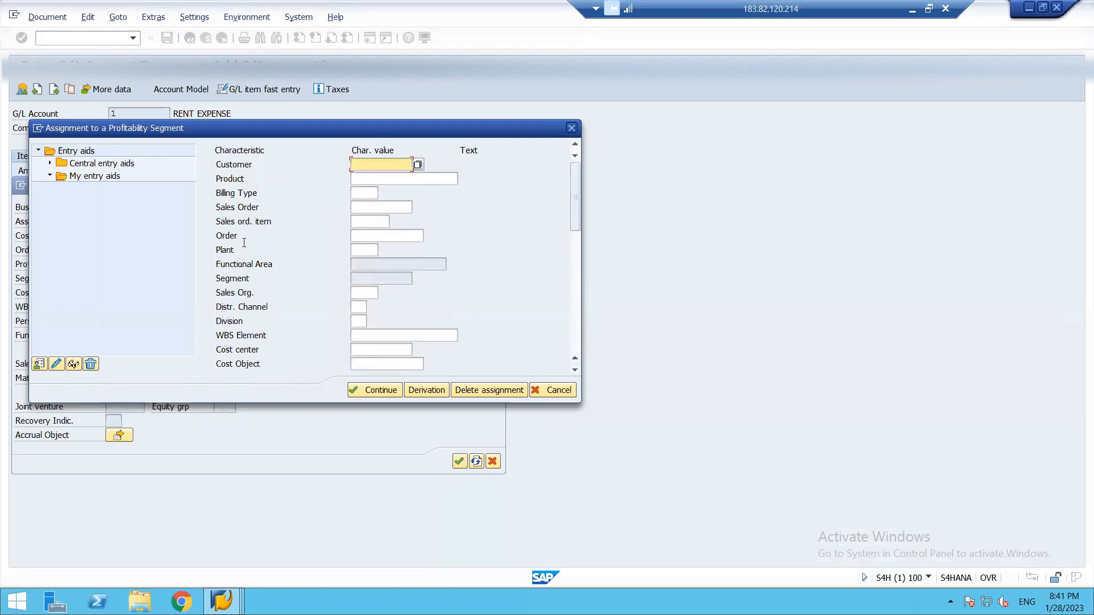
Assign a marketing cost center from the value list to the rent item's profitability segment and confirm the coding block.
left_click(362, 348)
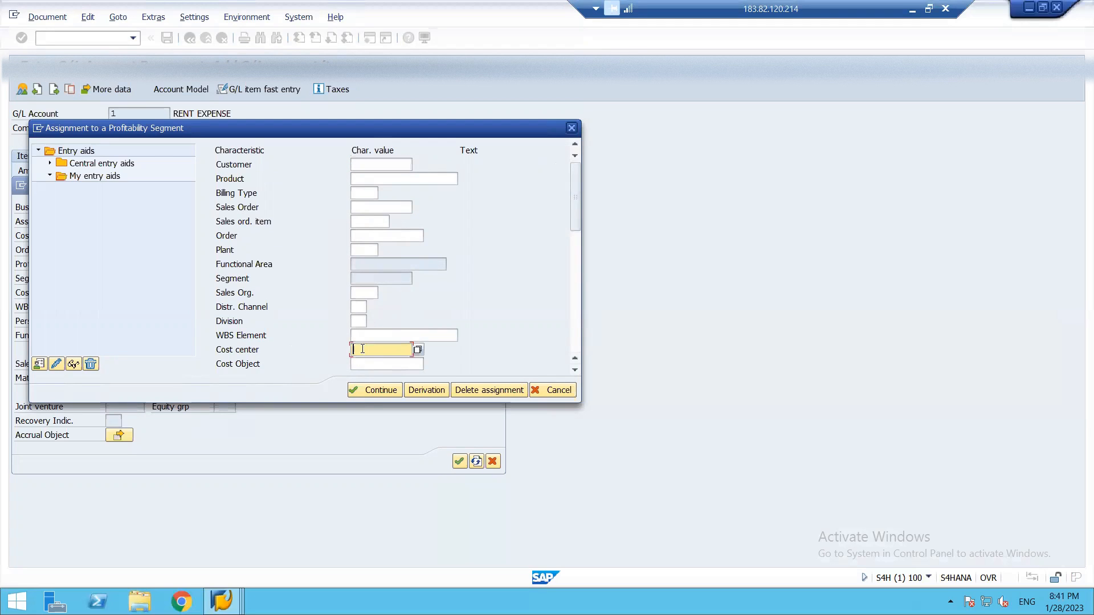
left_click(419, 349)
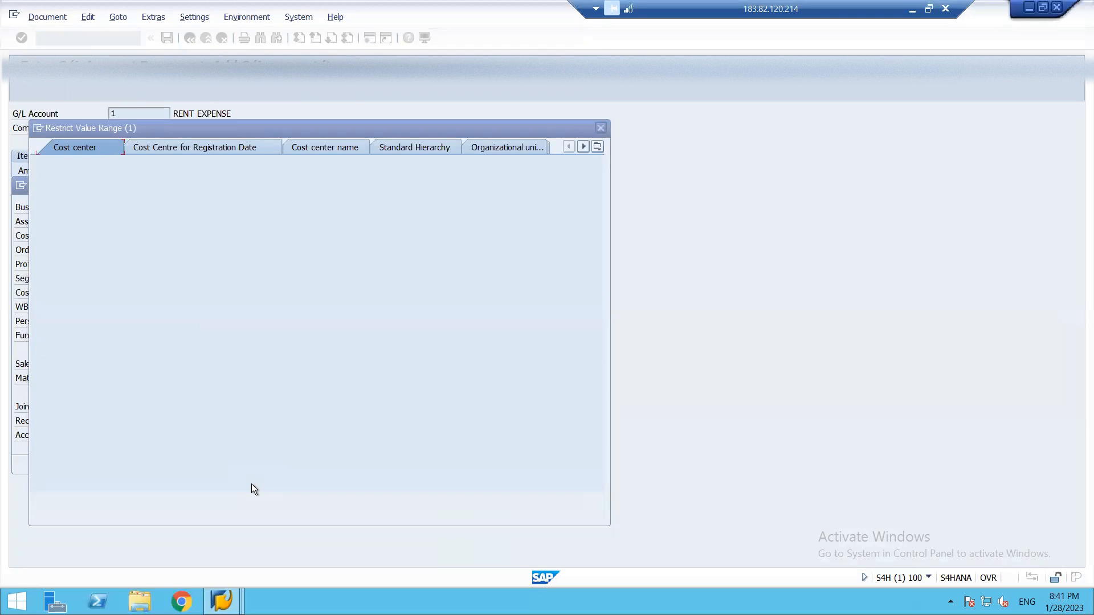
key("Return")
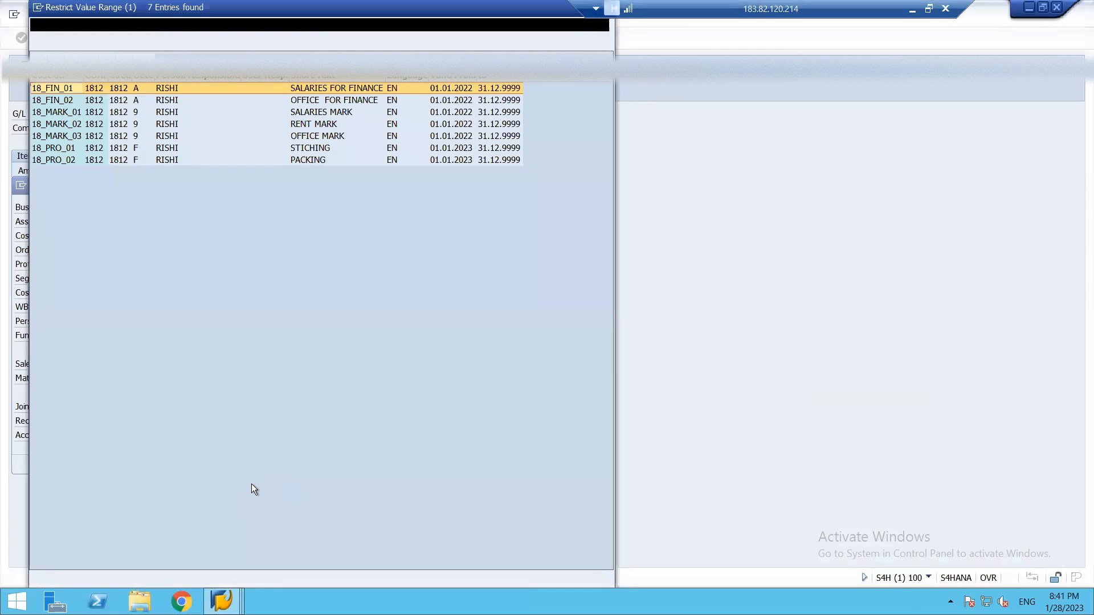
left_click(330, 135)
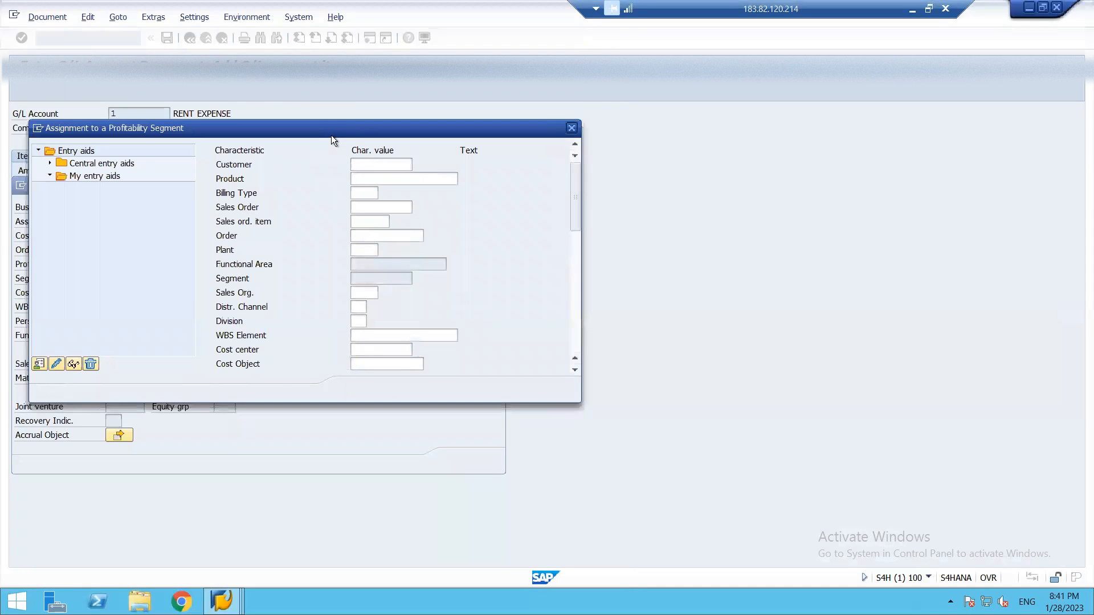
key("Return")
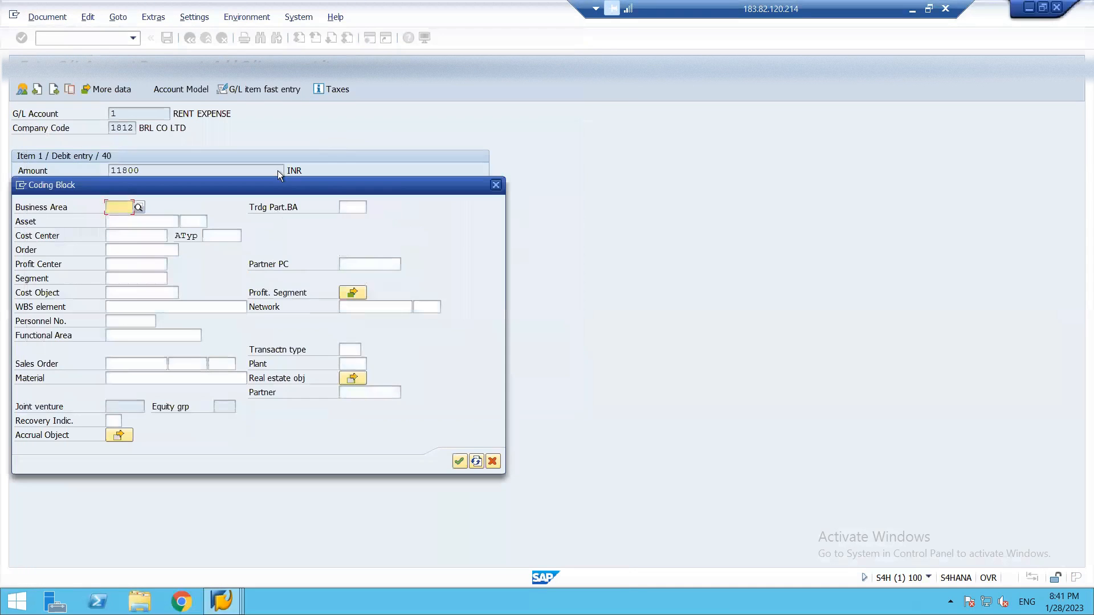
left_click(459, 461)
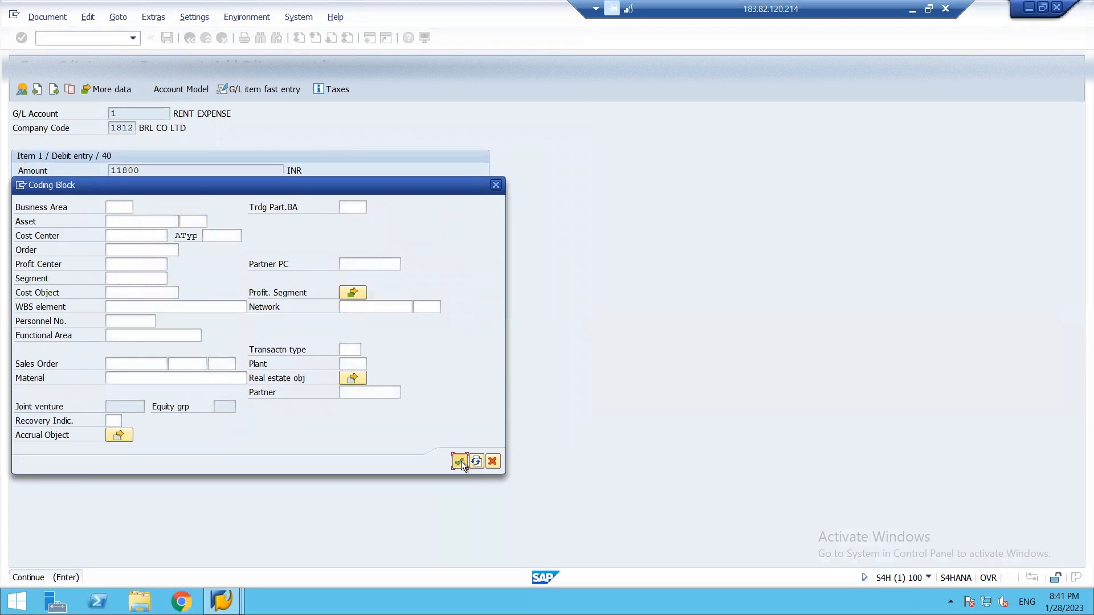
Choose account 702 IDFC BANK ACCOUNT for the credit line item and enter * as its amount.
left_click(180, 370)
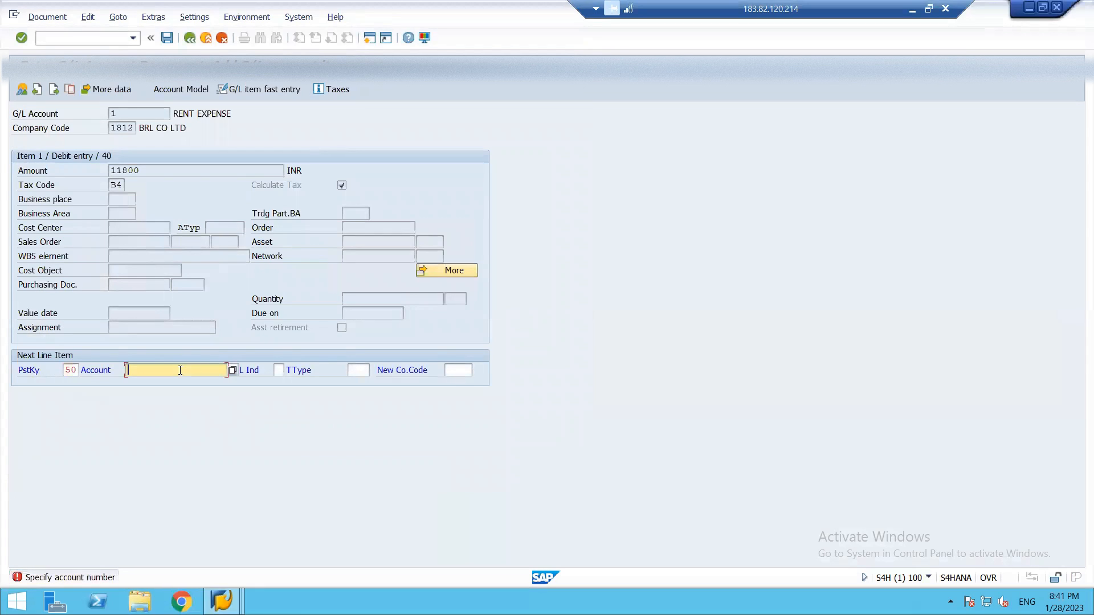
left_click(233, 370)
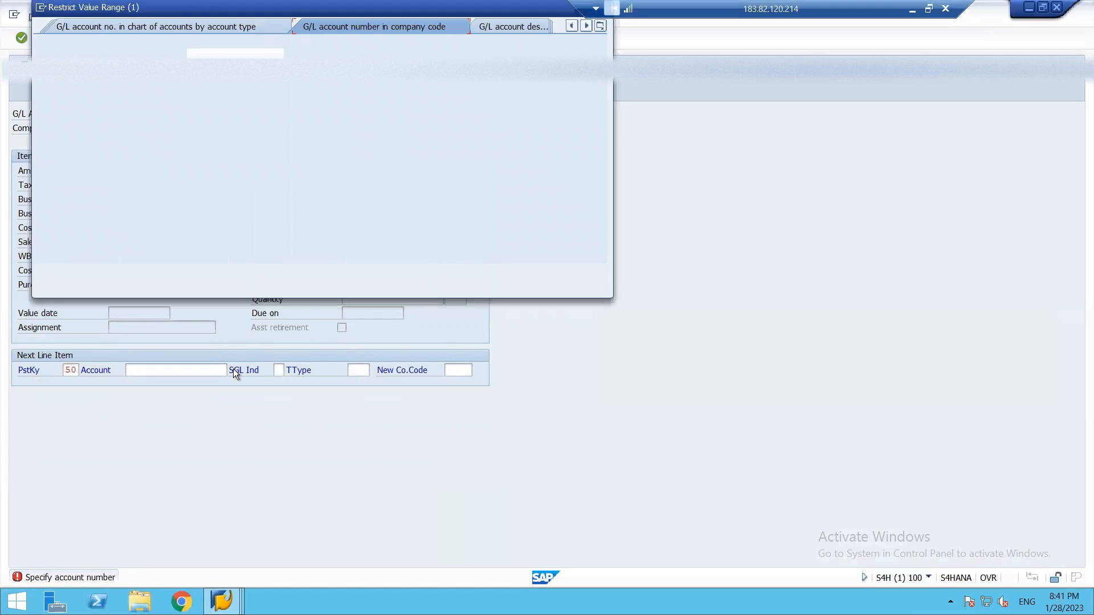
key("Return")
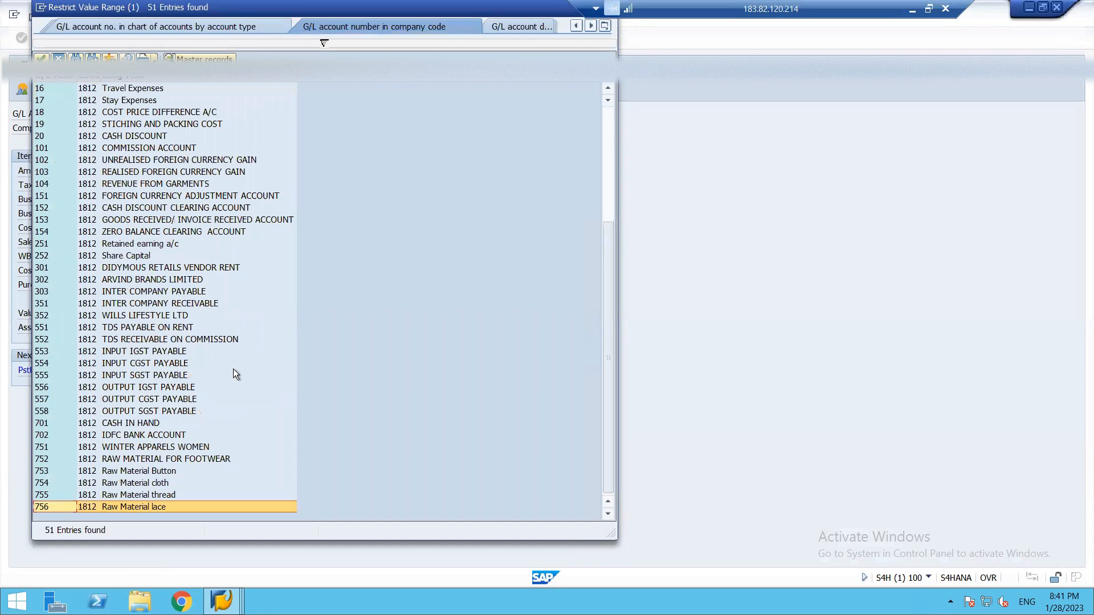
key("Up")
key("Up")
key("Up")
key("Up")
key("Up")
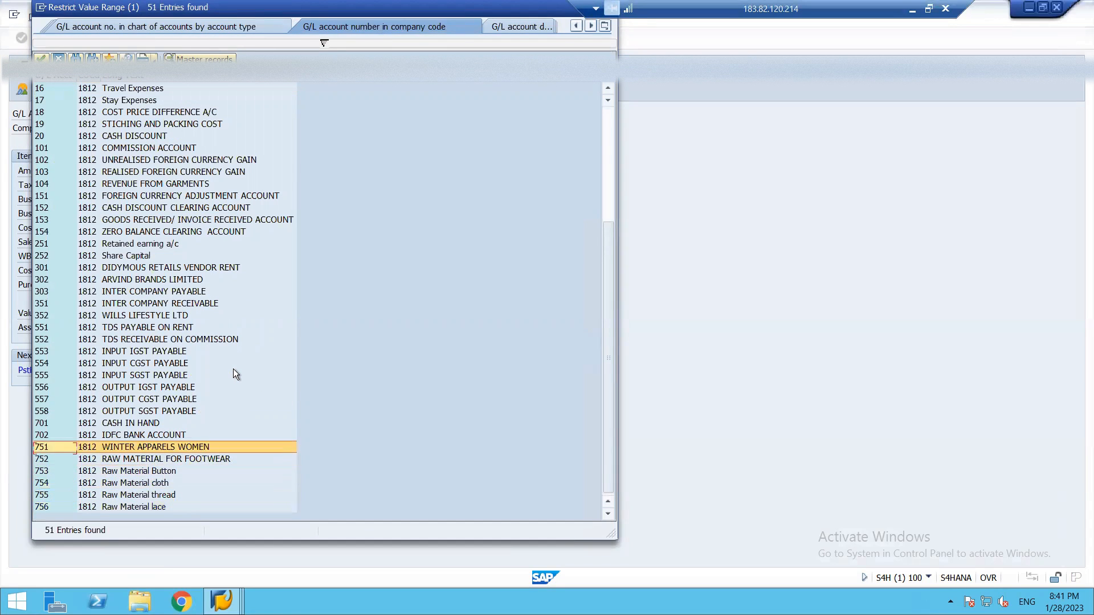
key("Up")
key("Escape")
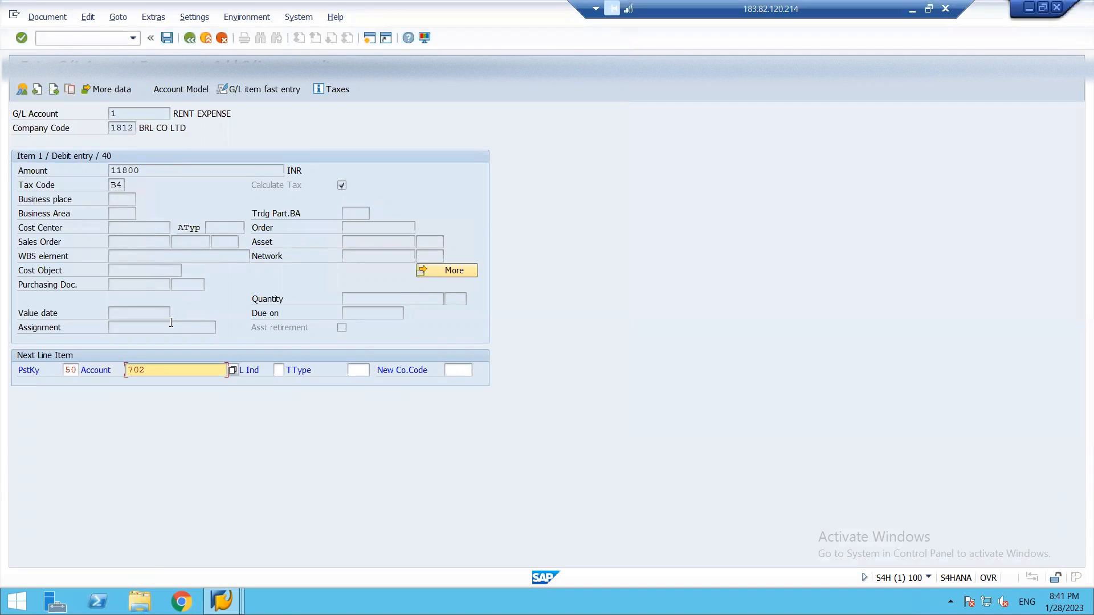
key("Return")
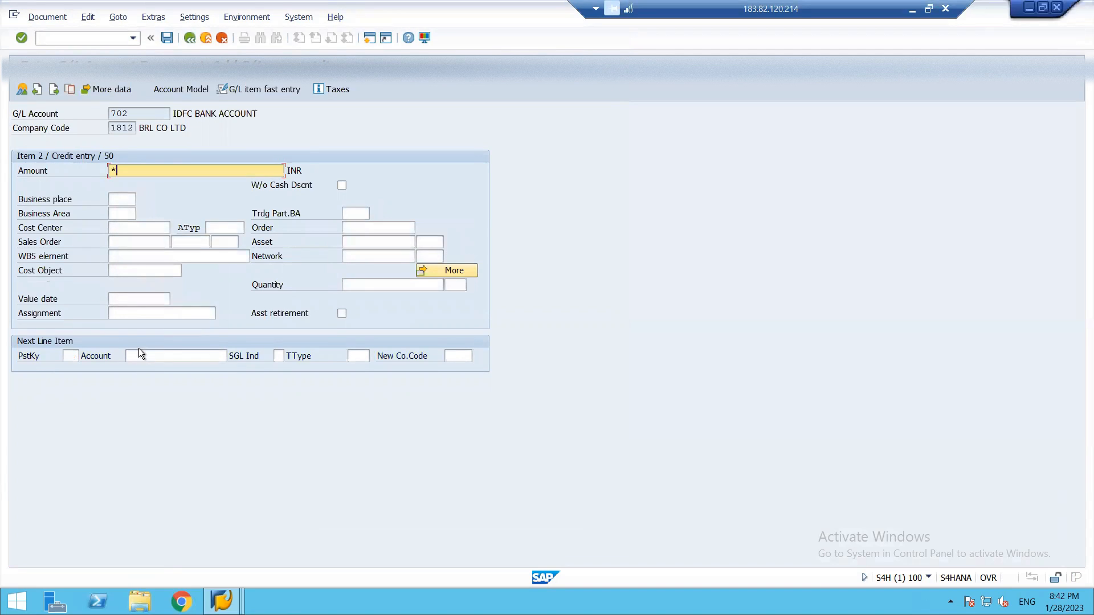
Simulate the rent expense document and post it.
left_click(67, 20)
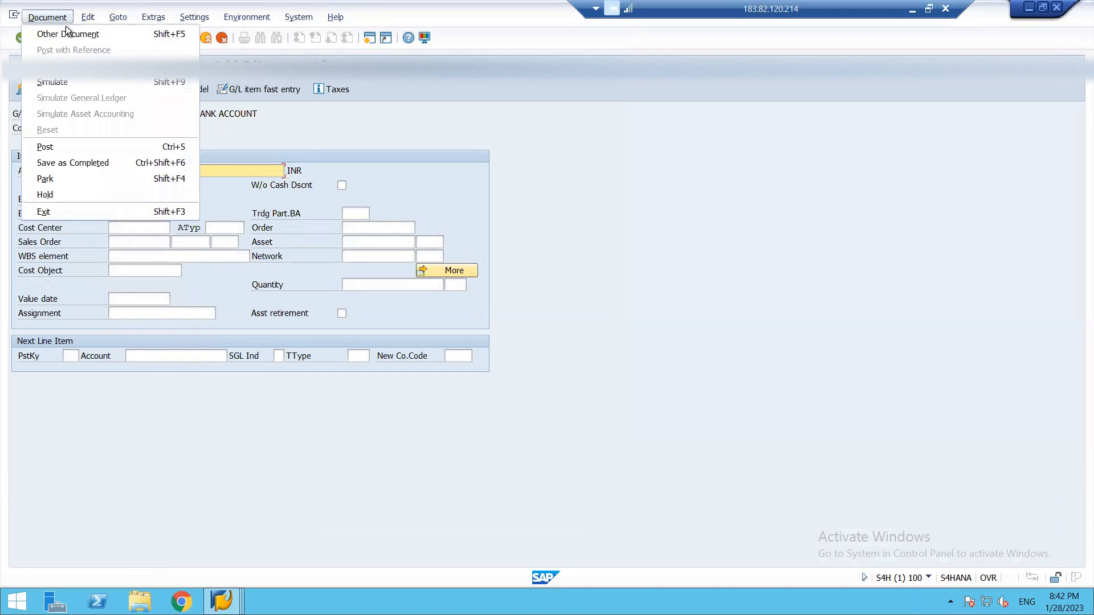
left_click(66, 84)
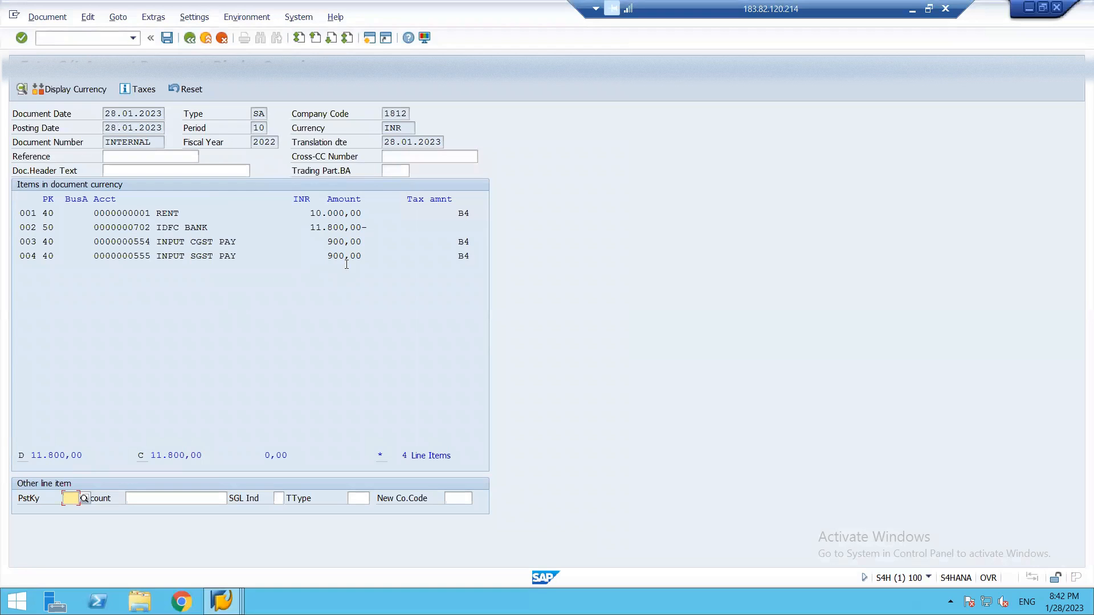
left_click(166, 39)
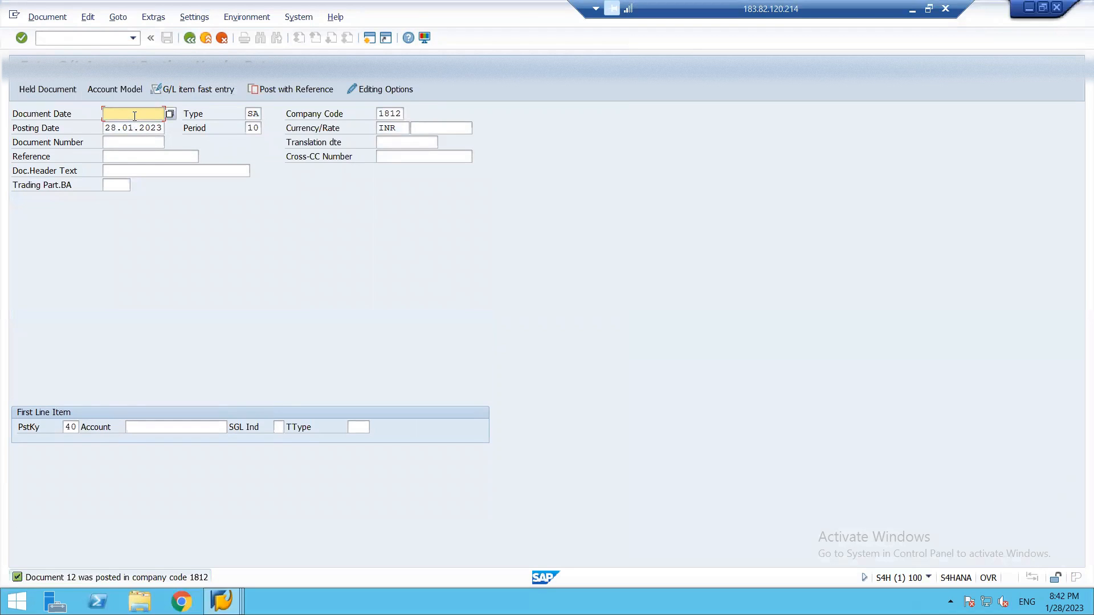
Date a new document 28.01.2023 and choose account 702 IDFC BANK ACCOUNT for its first debit line item.
type("2")
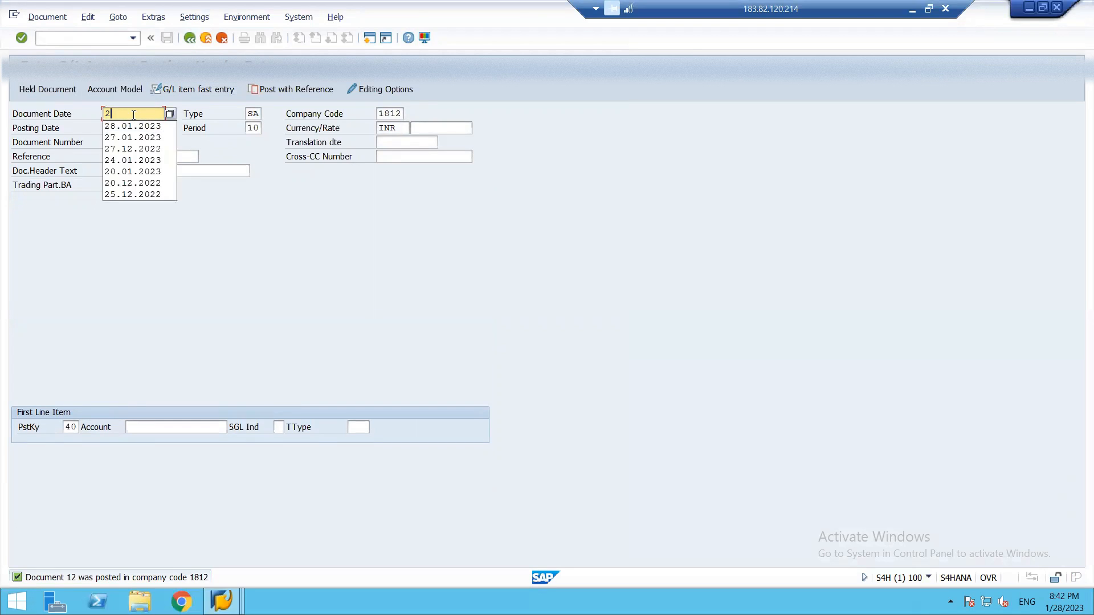
type("8.01.2023")
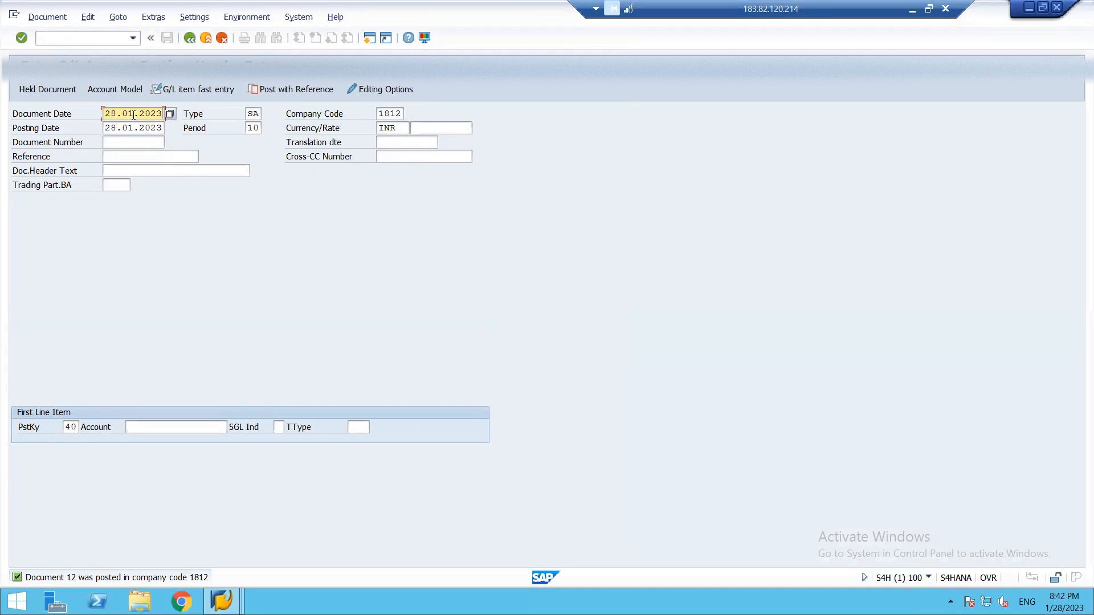
left_click(146, 426)
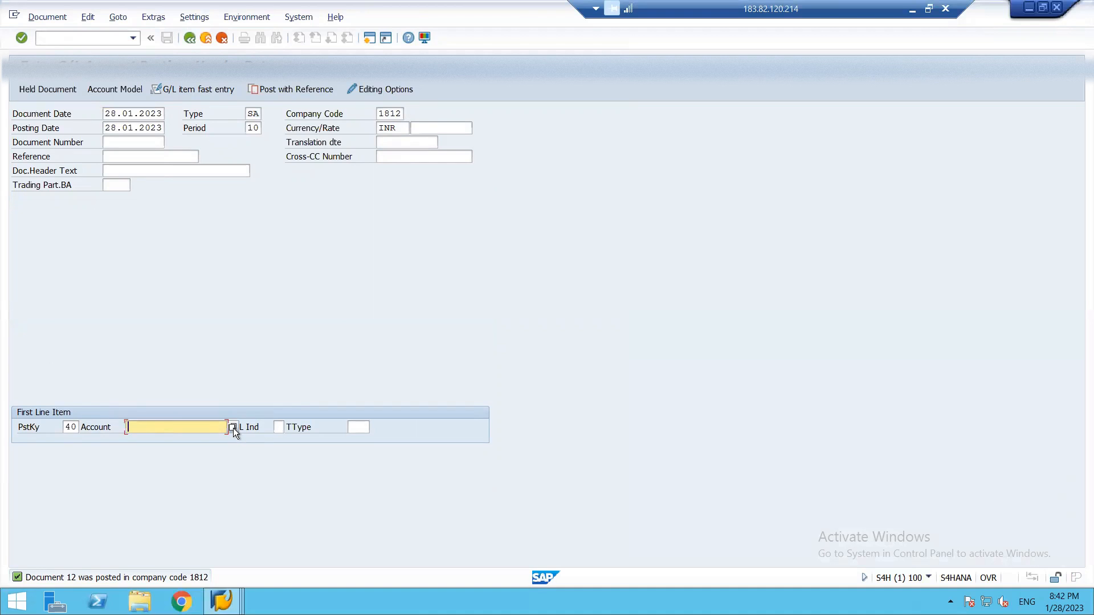
left_click(233, 427)
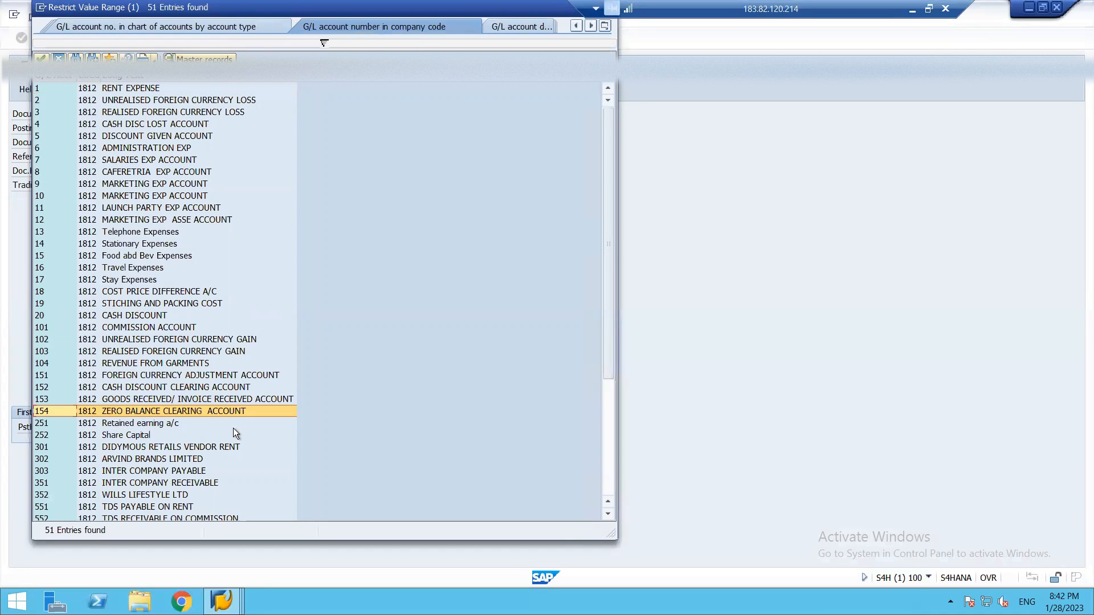
key("Down")
key("Down")
key("Down")
key("Down")
key("Down")
key("Down")
key("Down")
key("Down")
key("Down")
key("Down")
key("Down")
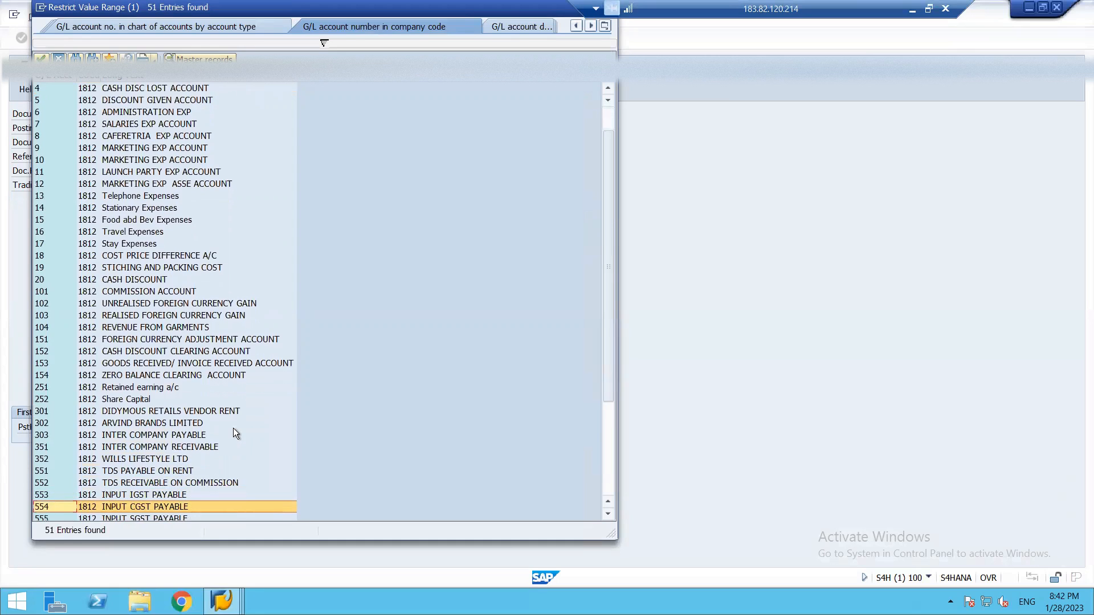
key("Down")
key("Down")
key("Down")
key("Down")
key("Down")
key("Down")
key("Down")
key("Down")
key("Down")
key("Down")
key("Up")
key("Up")
key("Up")
key("Up")
key("Up")
key("Up")
key("Up")
key("Up")
key("Up")
key("Up")
key("Up")
key("Up")
key("Up")
key("Up")
key("Up")
key("Up")
key("Up")
key("Up")
key("Up")
key("Up")
key("Up")
key("Up")
key("Up")
key("Up")
key("Up")
key("Up")
key("Up")
key("Up")
key("Up")
key("Up")
key("Up")
key("Up")
key("Up")
key("Up")
key("Up")
key("Up")
key("Up")
key("Up")
key("Up")
key("Up")
key("Down")
key("Down")
key("Down")
key("Down")
key("Down")
key("Down")
key("Down")
key("Down")
key("Down")
key("Down")
key("Down")
key("Down")
key("Down")
key("Down")
key("Down")
key("Down")
key("Page_Down")
key("Up")
key("Up")
key("Up")
key("Up")
key("Down")
key("Down")
key("Down")
key("Up")
key("Up")
key("Up")
key("Up")
key("Up")
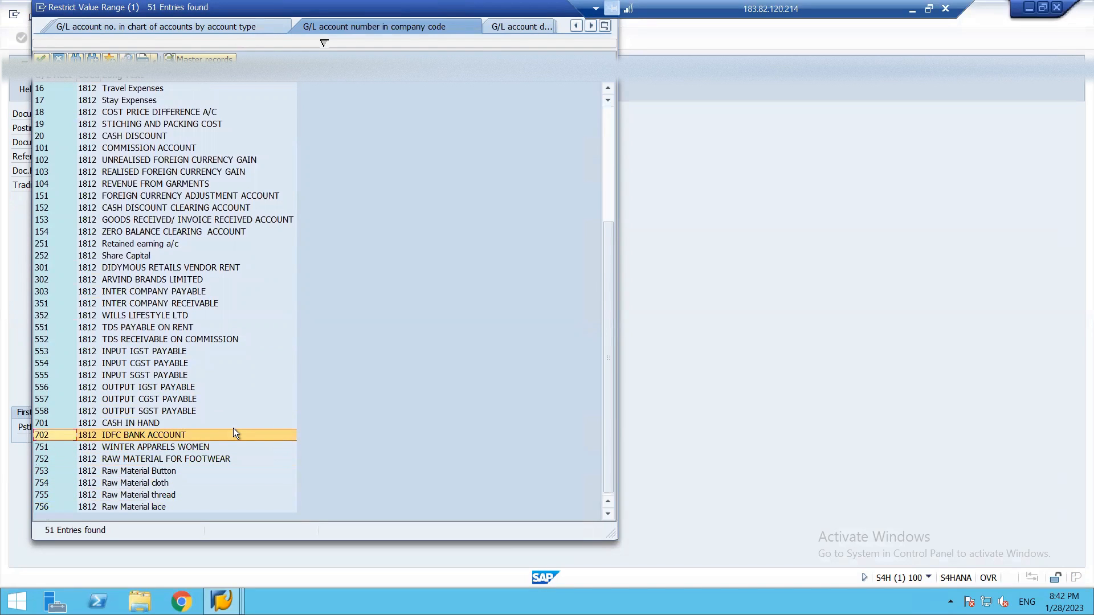
key("Escape")
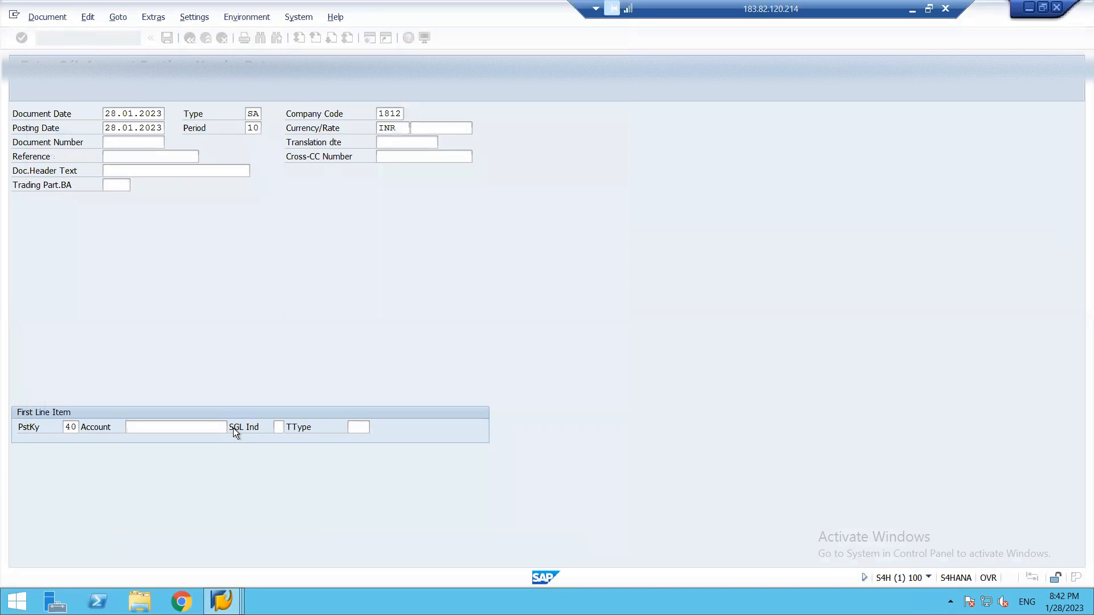
key("Return")
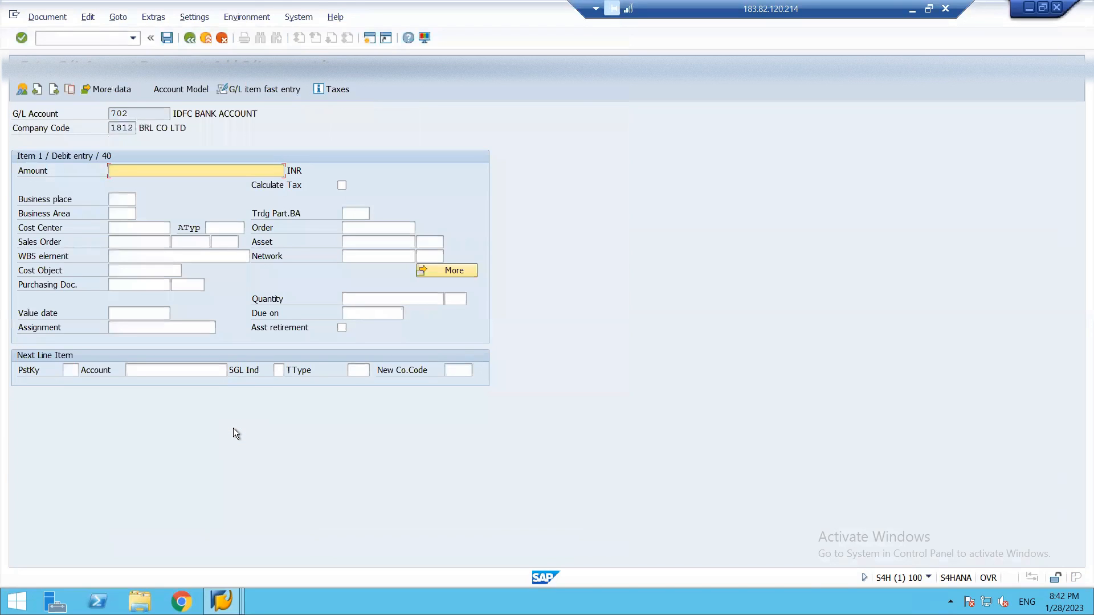
Enter amount 23600 for the bank debit item and posting key 50 for the next line item.
type("23600")
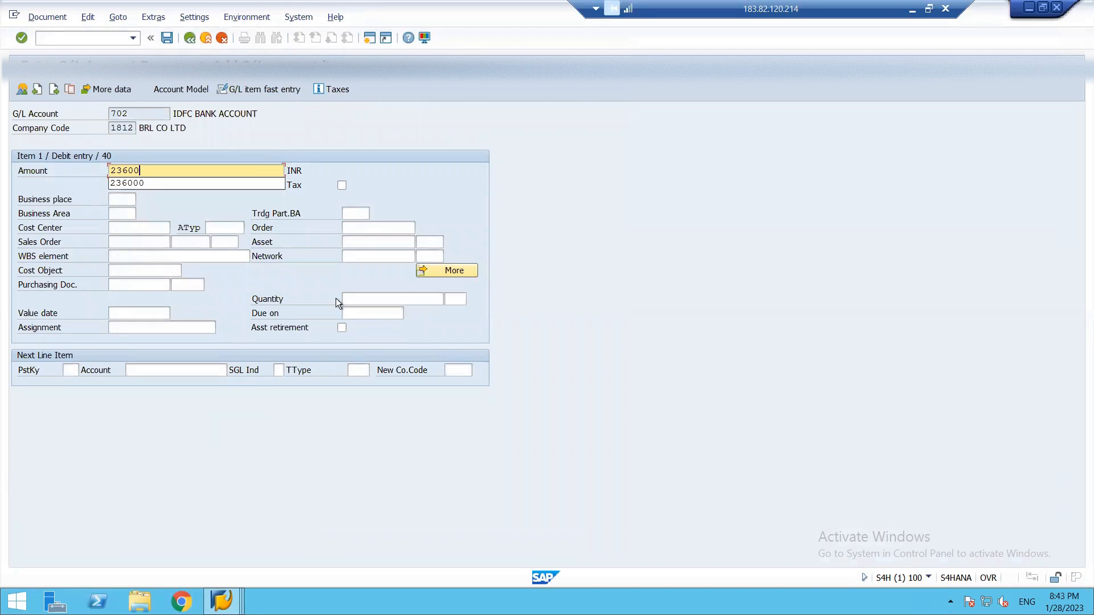
left_click(289, 237)
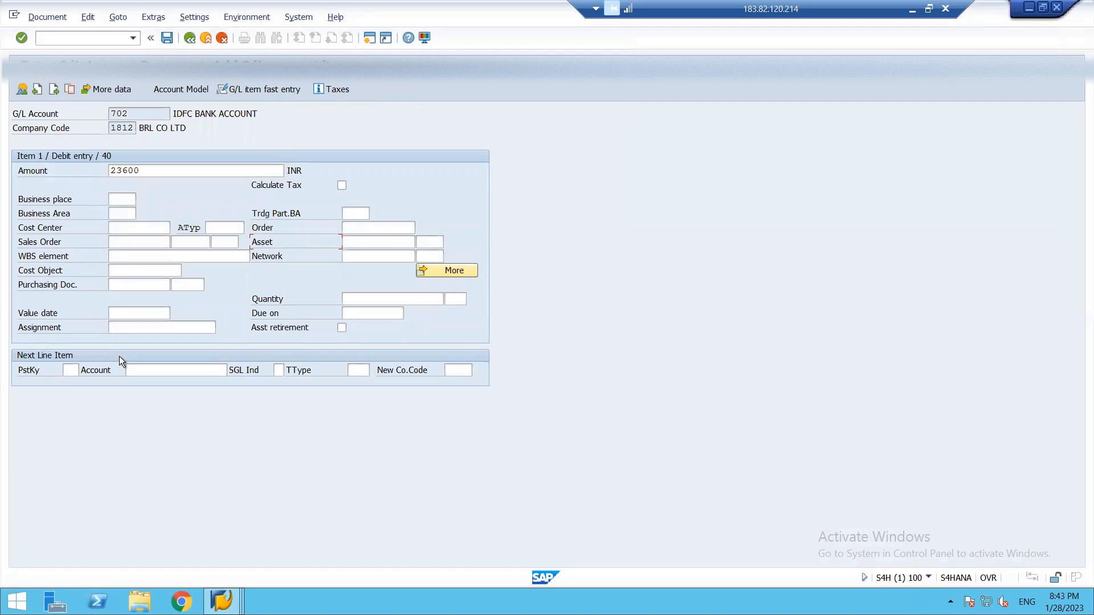
left_click(71, 370)
type("50")
left_click(93, 370)
left_click(177, 371)
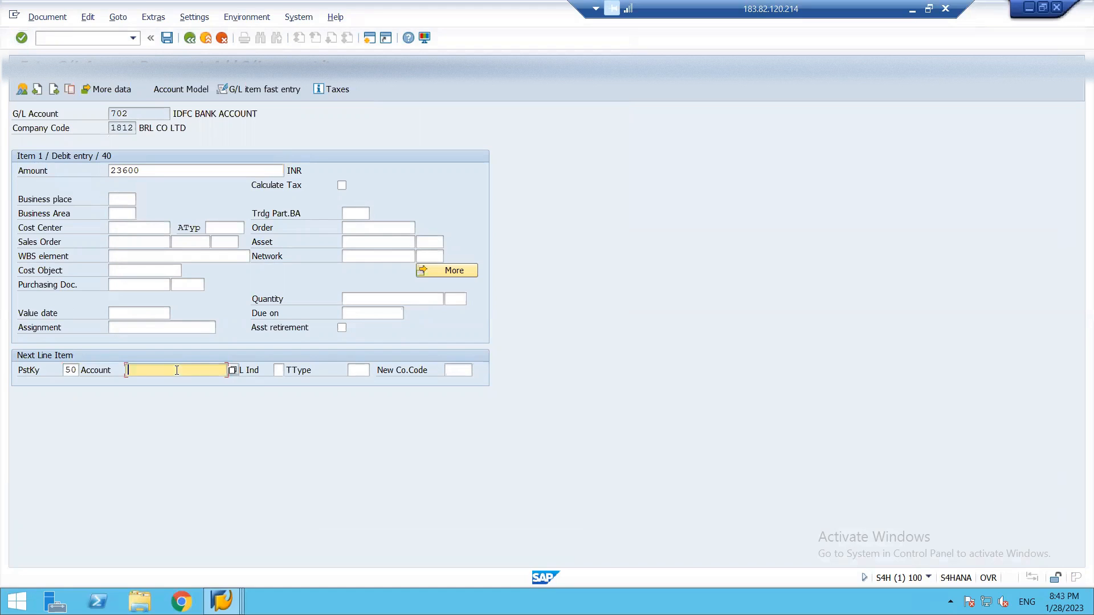
Choose account 104 REVENUE FROM GARMENTS for the credit line item and proceed to its details.
left_click(233, 370)
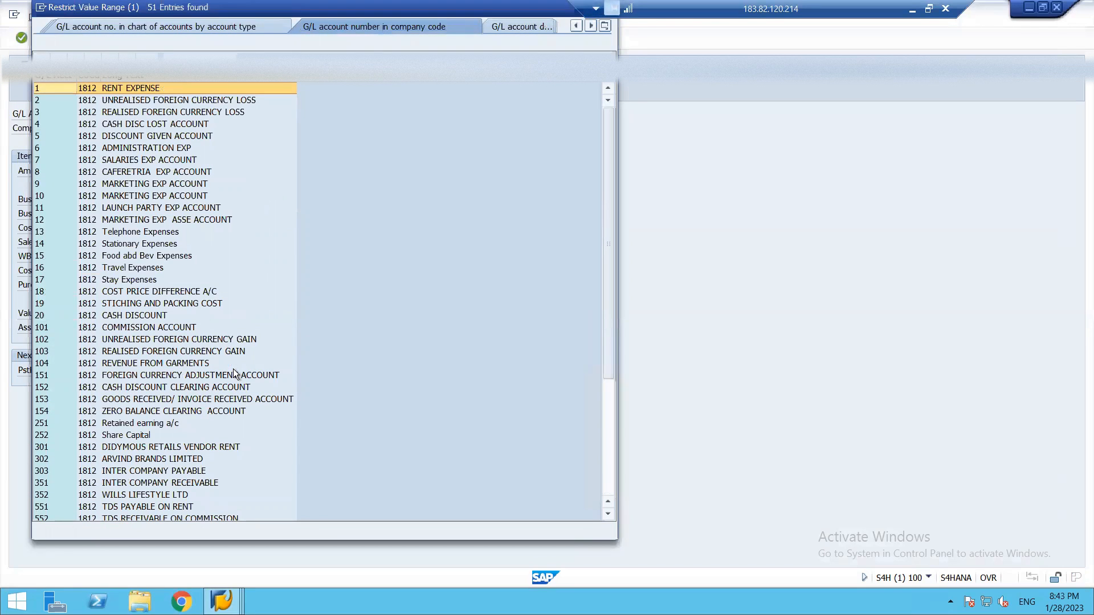
key("Down")
key("Down")
key("Down")
key("Down")
key("Down")
key("Down")
key("Down")
key("Down")
key("Down")
key("Down")
key("Down")
key("Down")
key("Down")
key("Down")
key("Down")
key("Down")
key("Down")
key("Down")
key("Down")
key("Down")
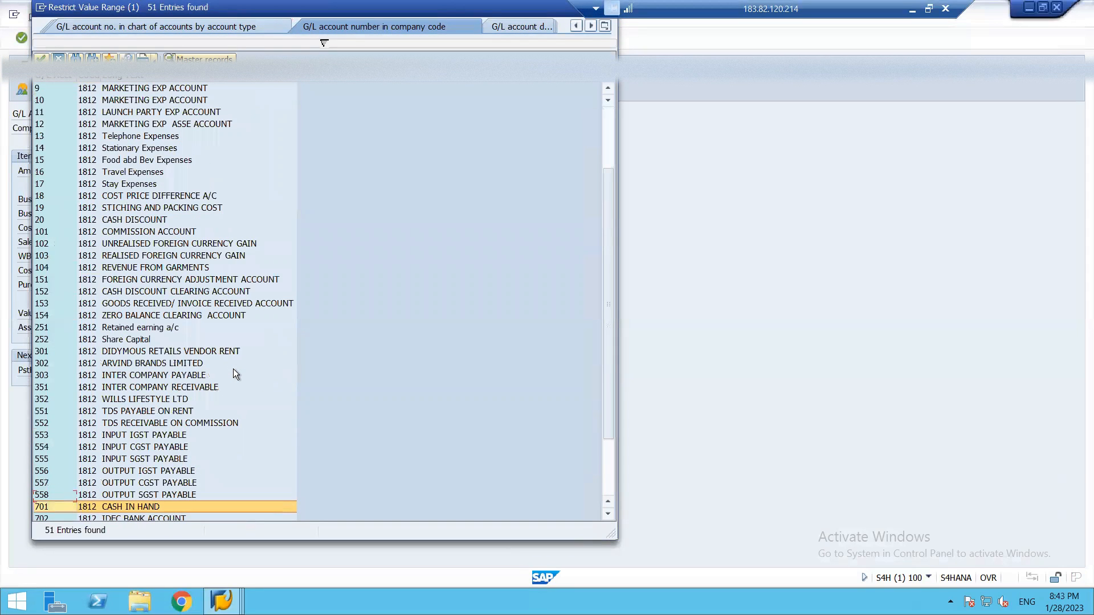
key("Down")
key("Down")
key("Down")
key("Up")
key("Up")
key("Up")
key("Up")
key("Up")
key("Up")
key("Up")
key("Up")
key("Up")
key("Up")
key("Up")
key("Up")
key("Up")
key("Up")
key("Up")
key("Up")
key("Up")
key("Up")
key("Up")
key("Up")
key("Up")
key("Up")
key("Up")
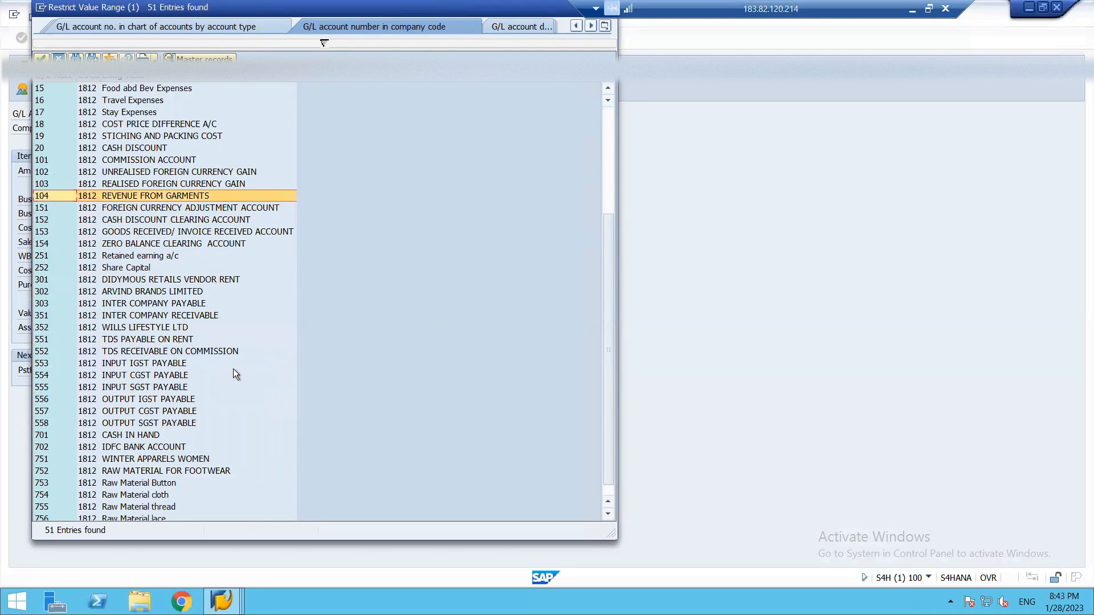
key("Escape")
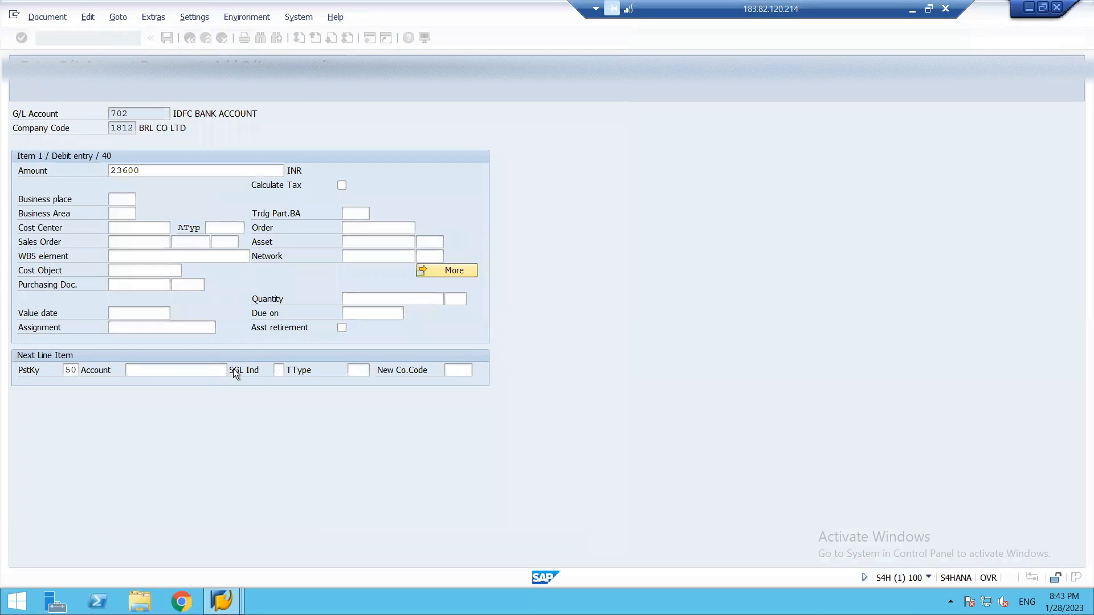
key("Return")
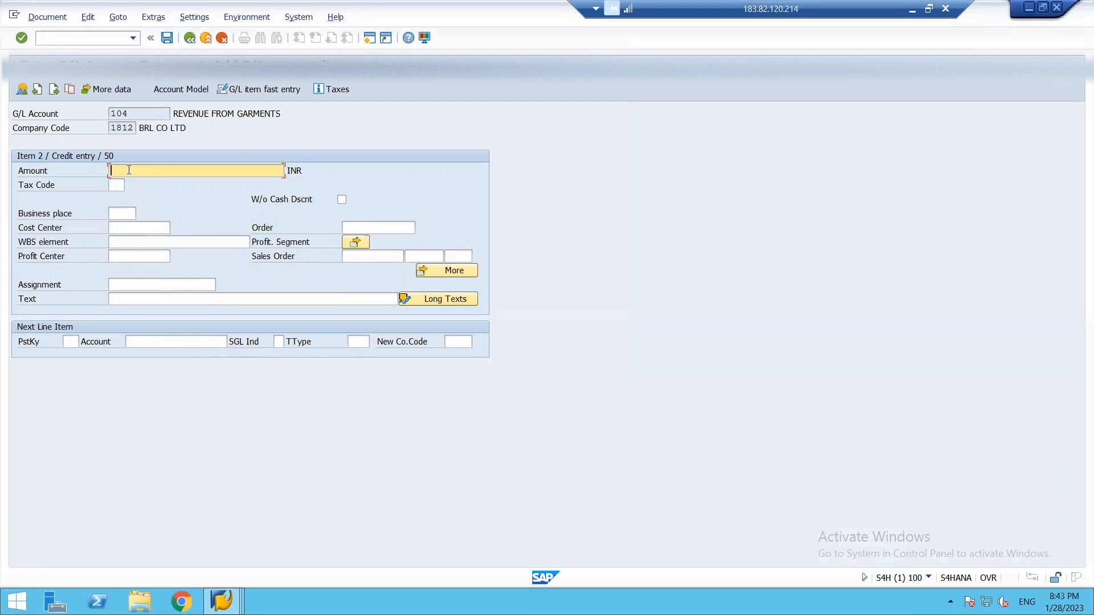
Enter amount 23600 for the garment revenue item and choose its tax code from the available entries.
type("23600")
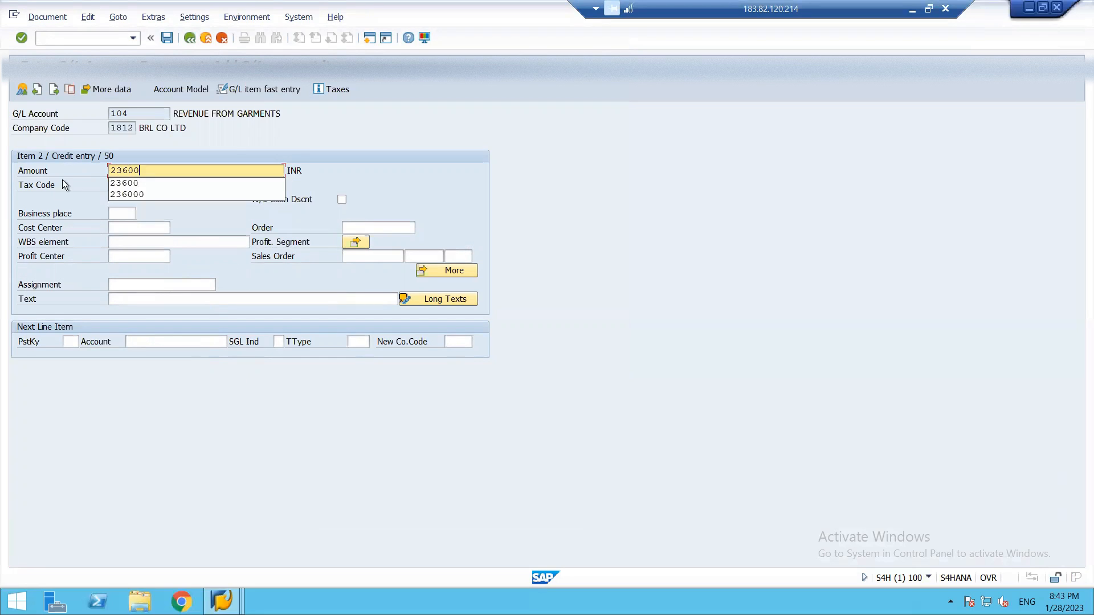
left_click(71, 184)
left_click(121, 184)
left_click(131, 185)
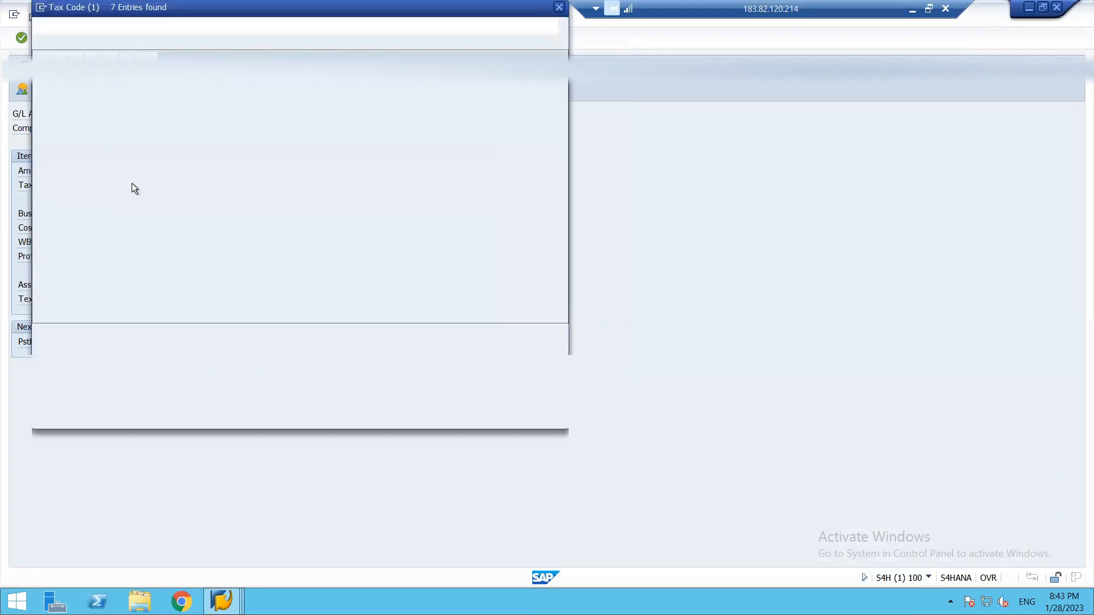
key("Down")
key("Return")
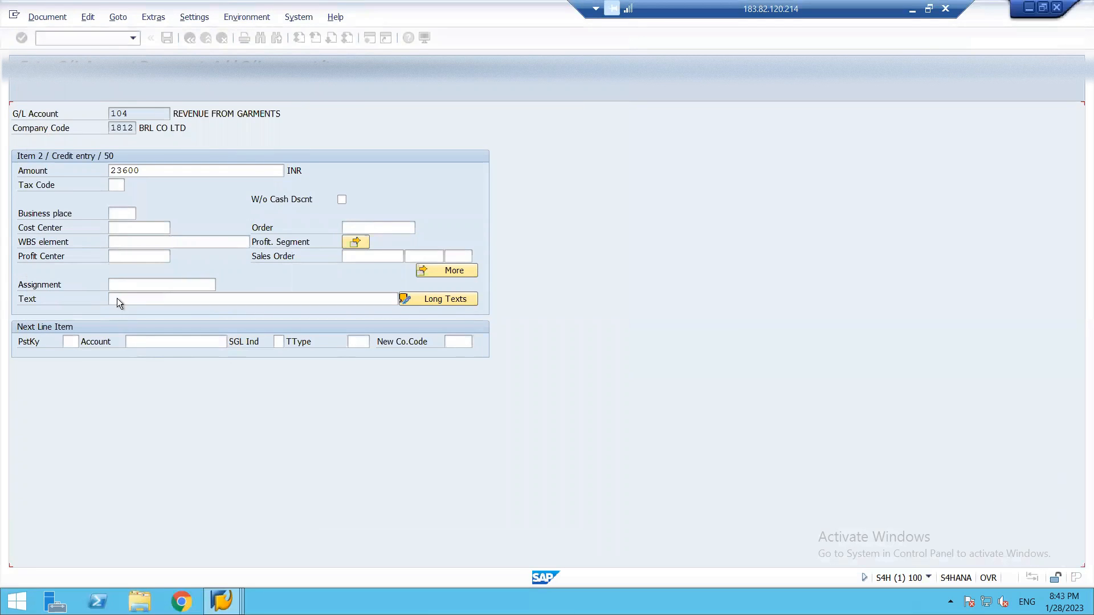
Assign cost center 18_MARK_02 in the profitability segment of the garment revenue item.
left_click(356, 242)
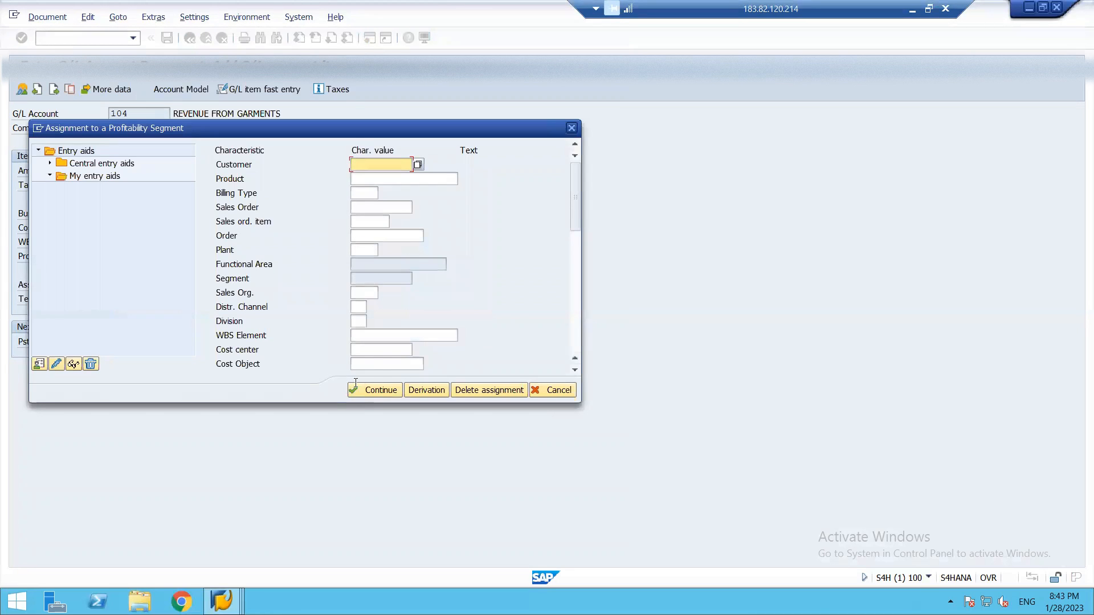
left_click(377, 350)
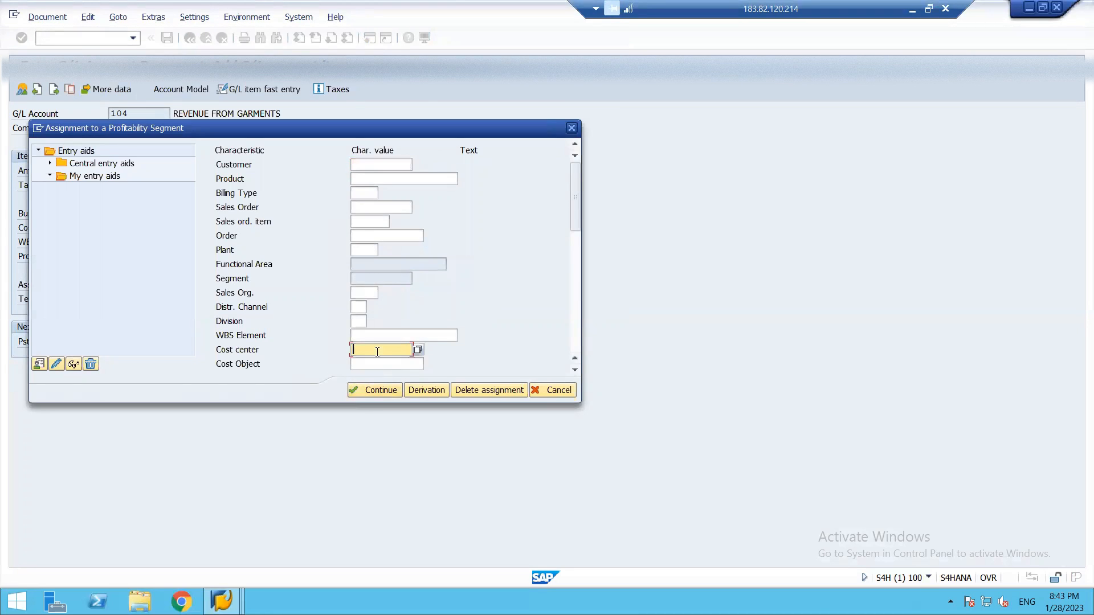
left_click(416, 350)
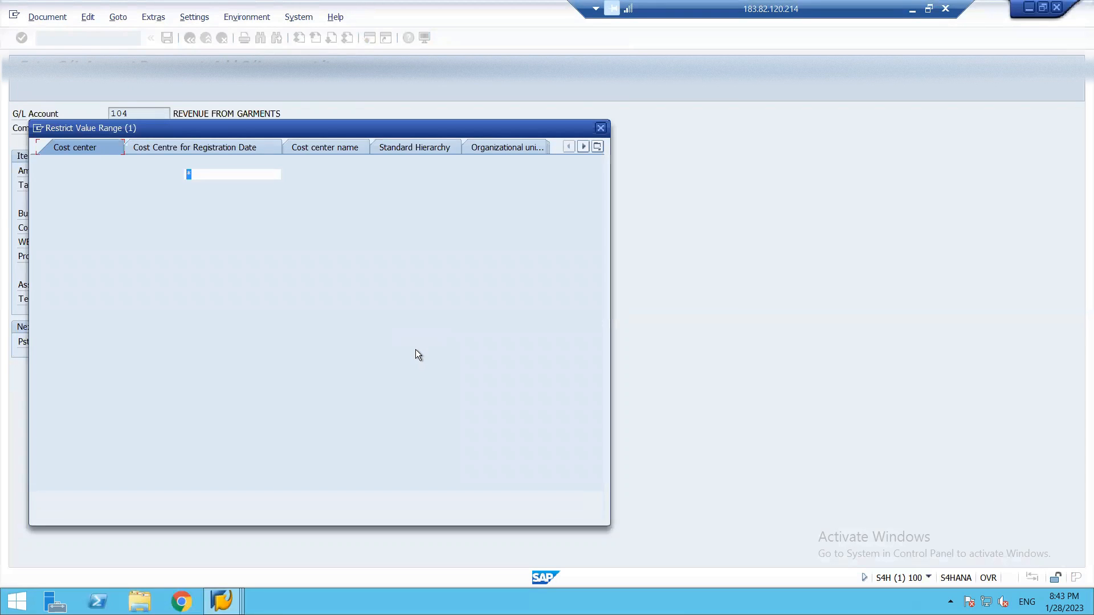
key("Return")
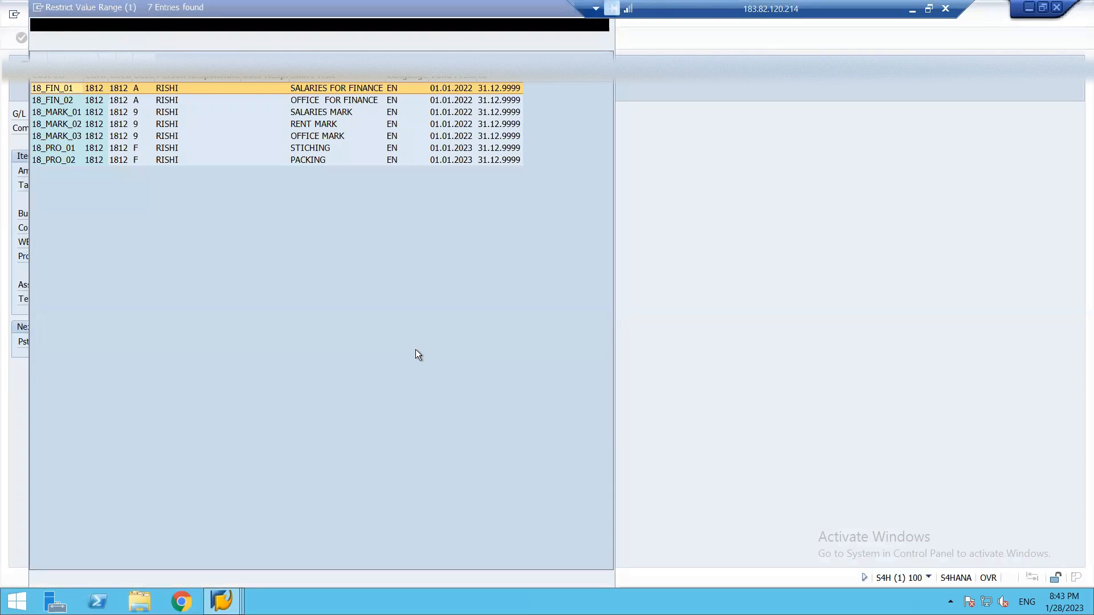
key("Down")
key("Down")
key("Down")
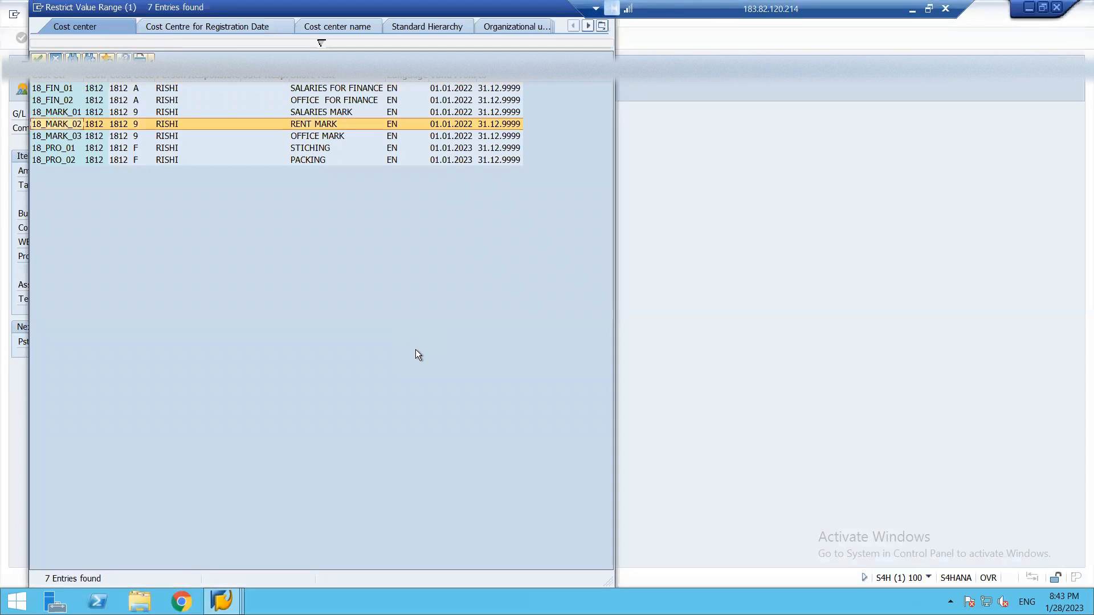
key("Return")
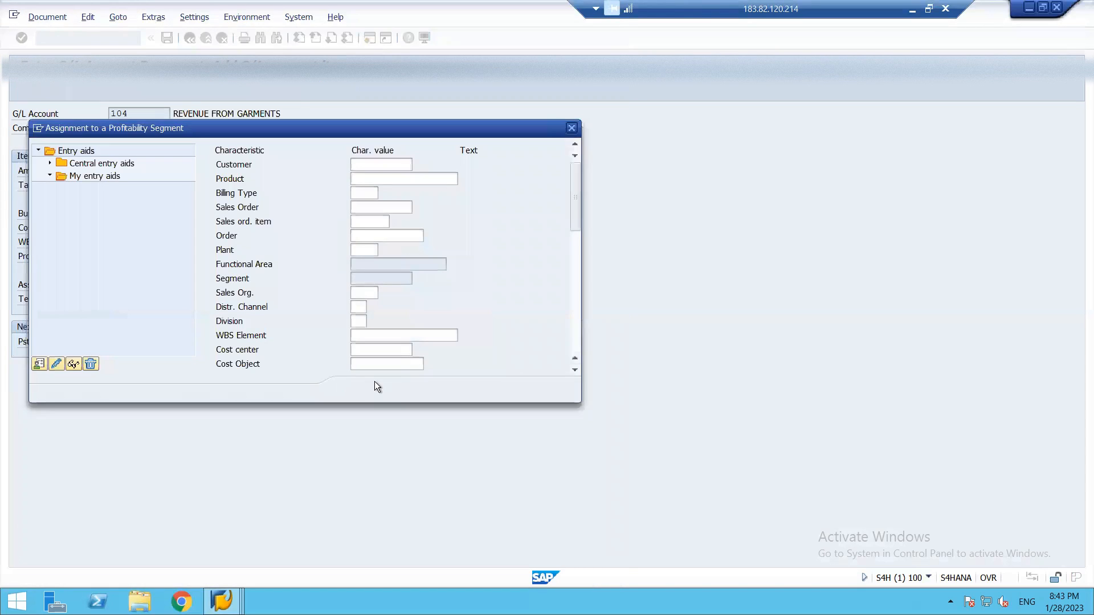
left_click(373, 391)
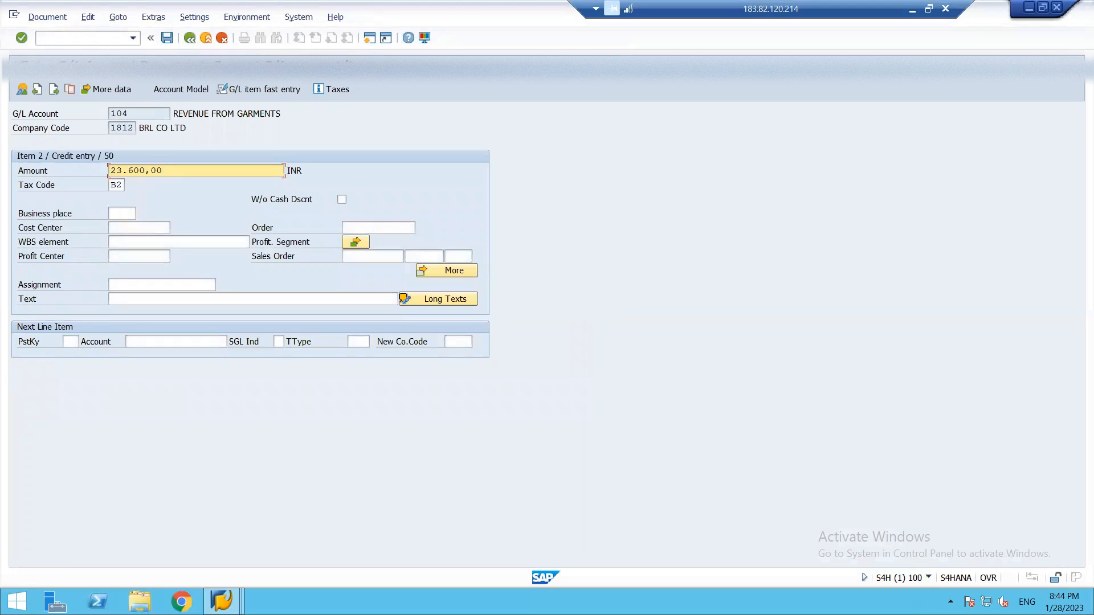
Try to simulate the revenue document and review the details of its garment revenue line item.
left_click(55, 10)
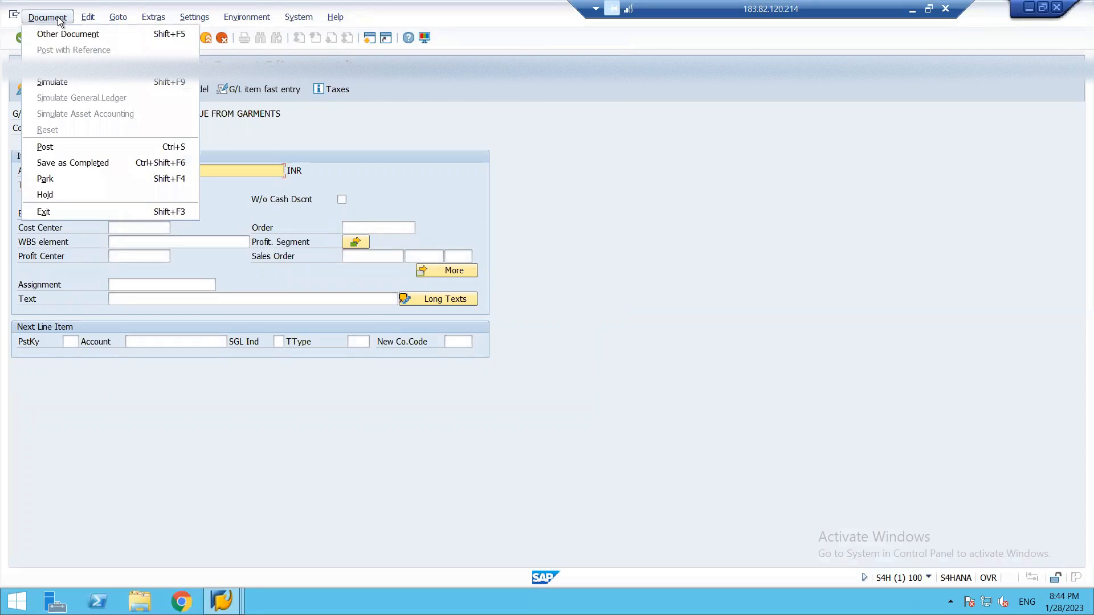
left_click(56, 83)
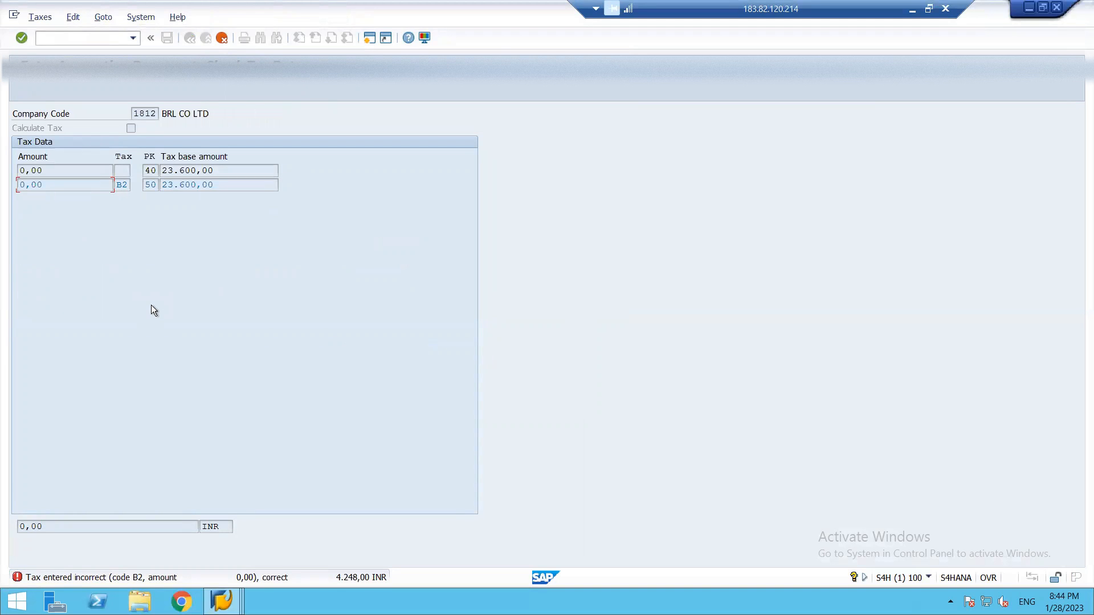
key("Return")
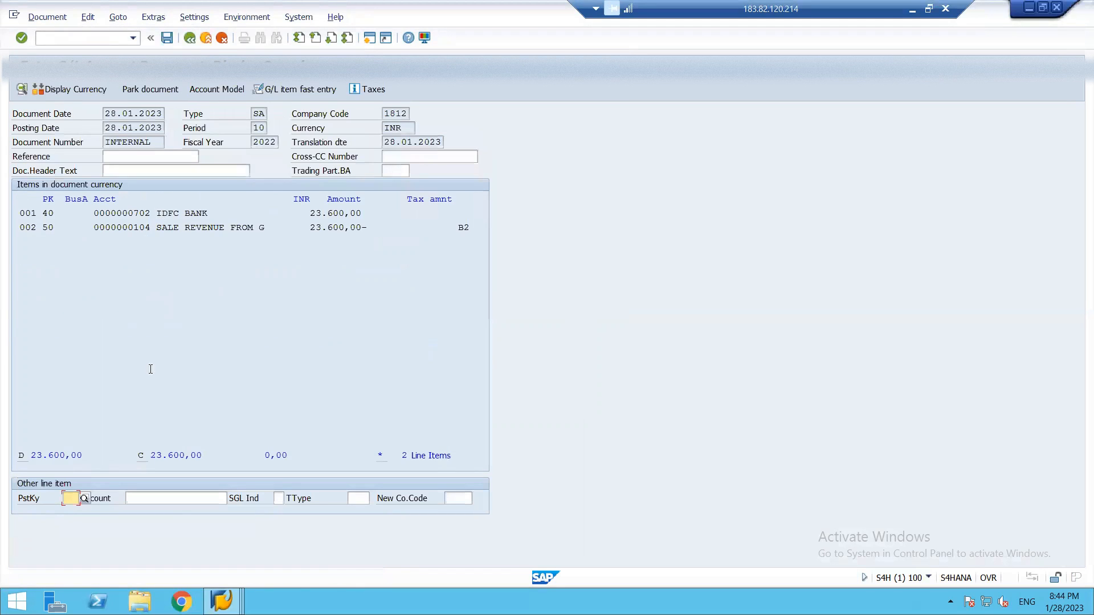
double_click(192, 227)
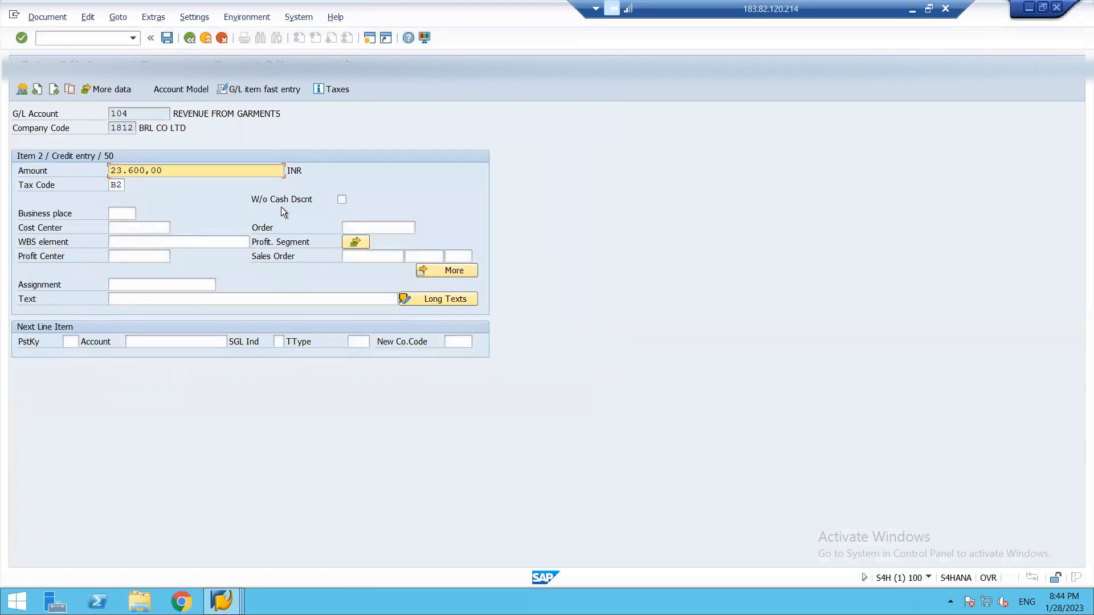
key("F3")
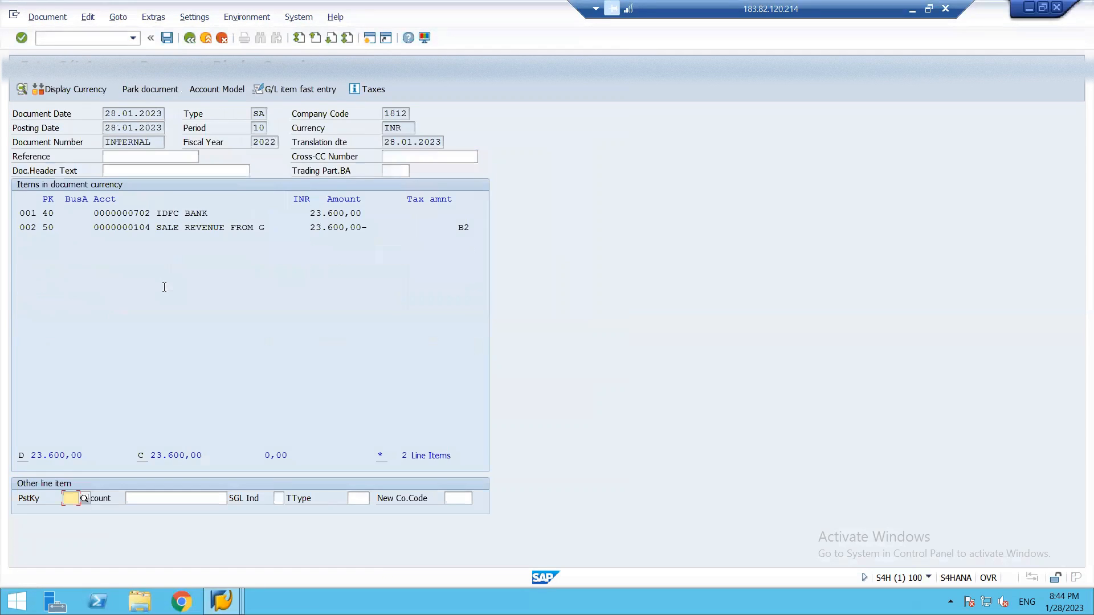
Enable Calculate Tax on the IDFC bank debit item and simulate the document.
double_click(143, 213)
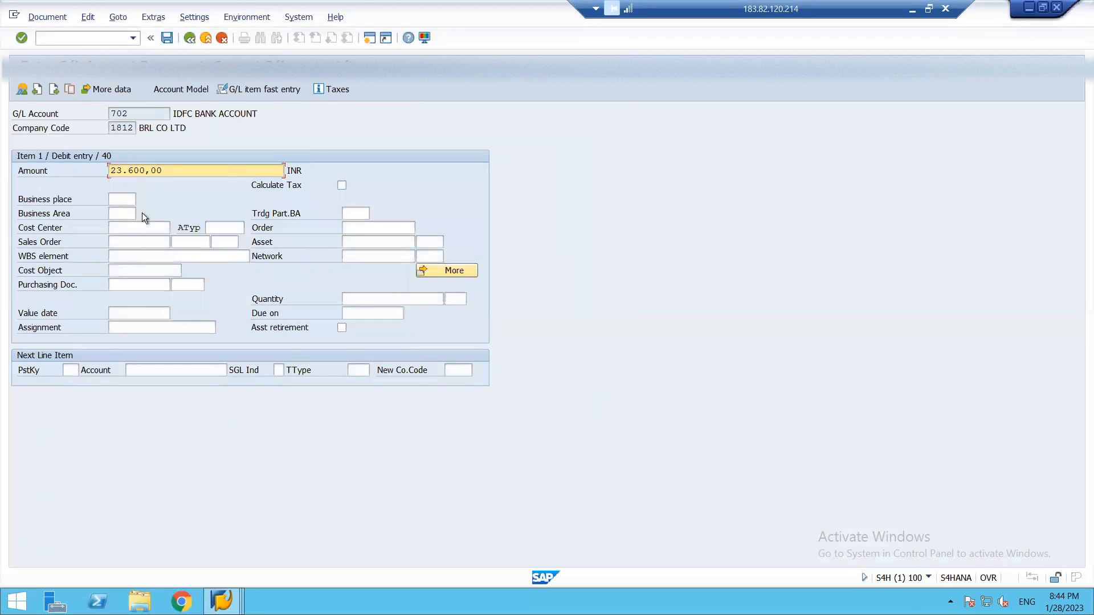
left_click(341, 186)
left_click(50, 15)
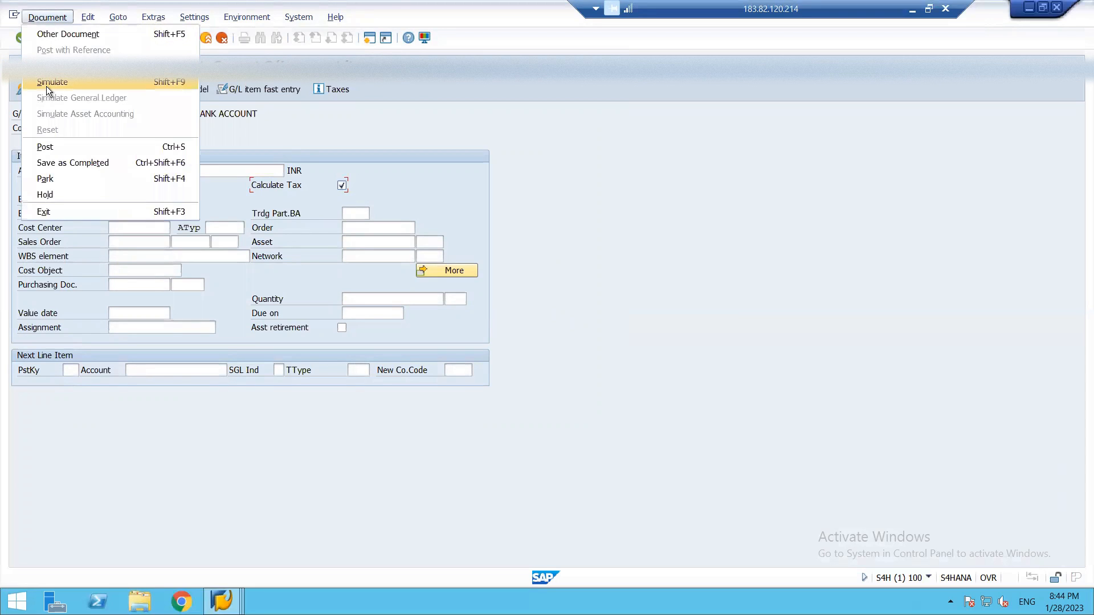
left_click(47, 86)
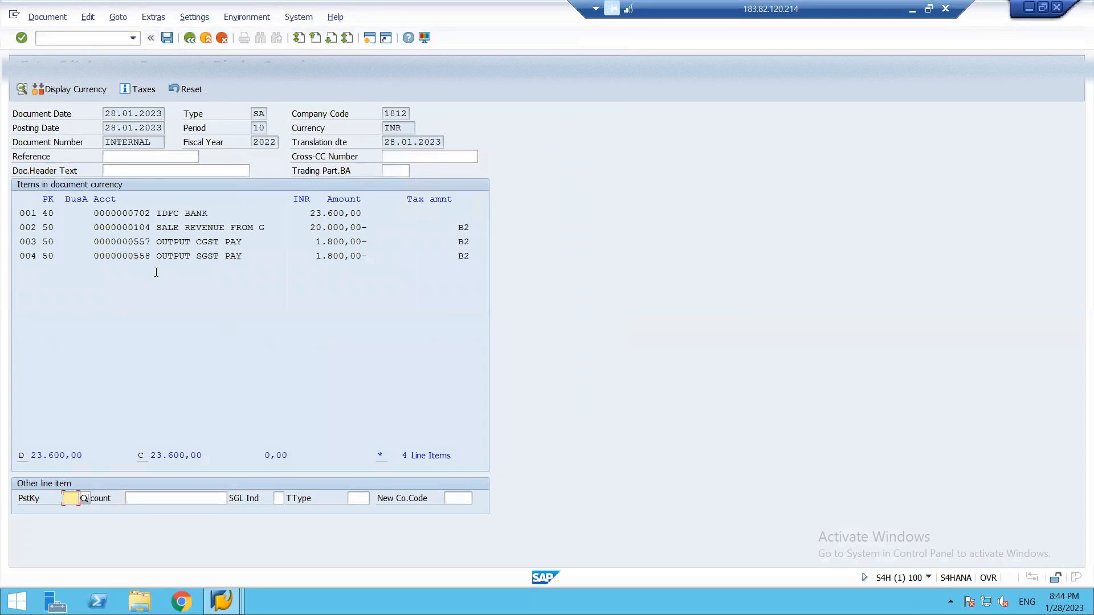
Post the garment revenue document and return to the SAP start screen with /n.
left_click(166, 39)
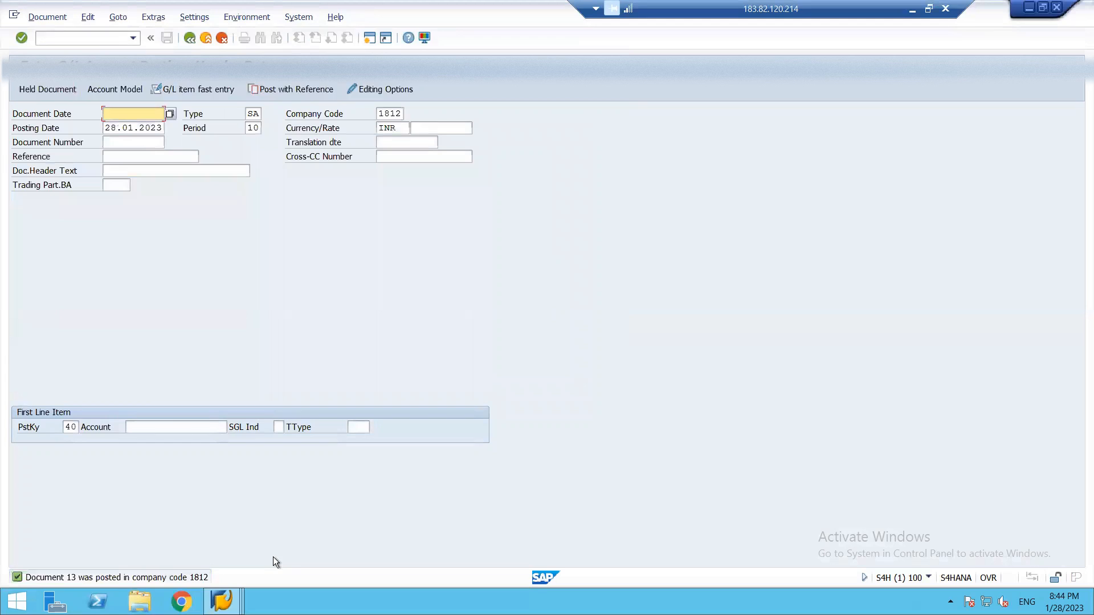
key("F3")
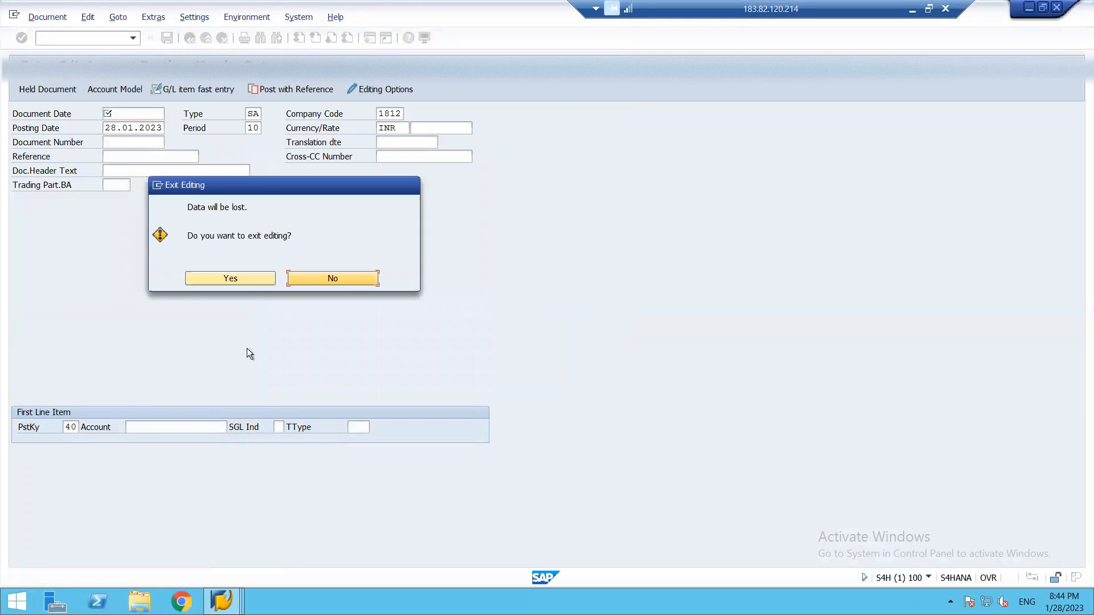
left_click(239, 280)
key("F3")
left_click(238, 278)
left_click(113, 39)
type("/n")
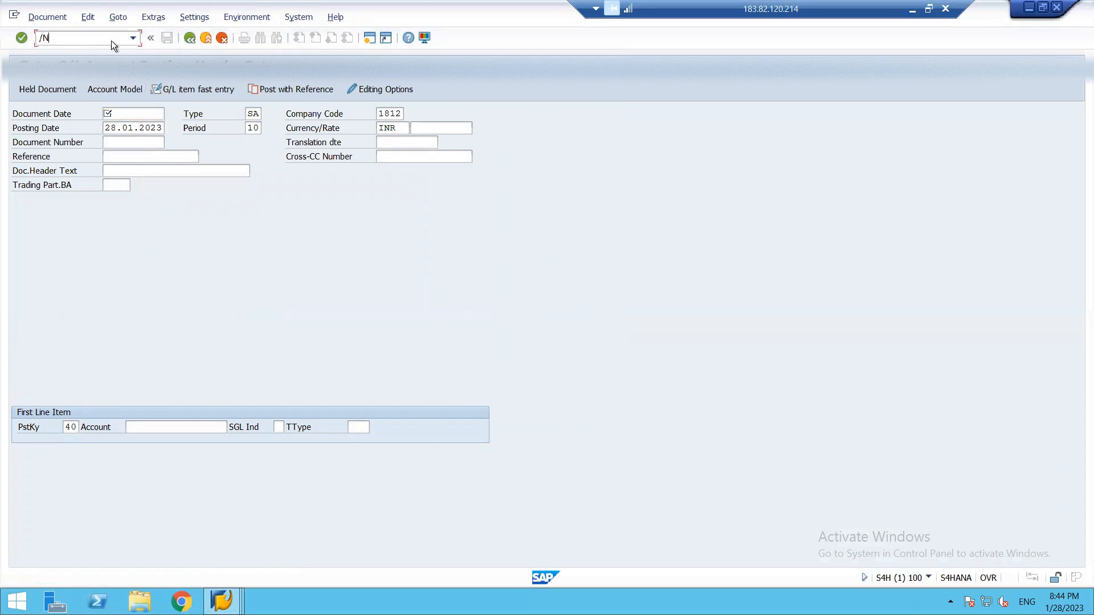
key("Return")
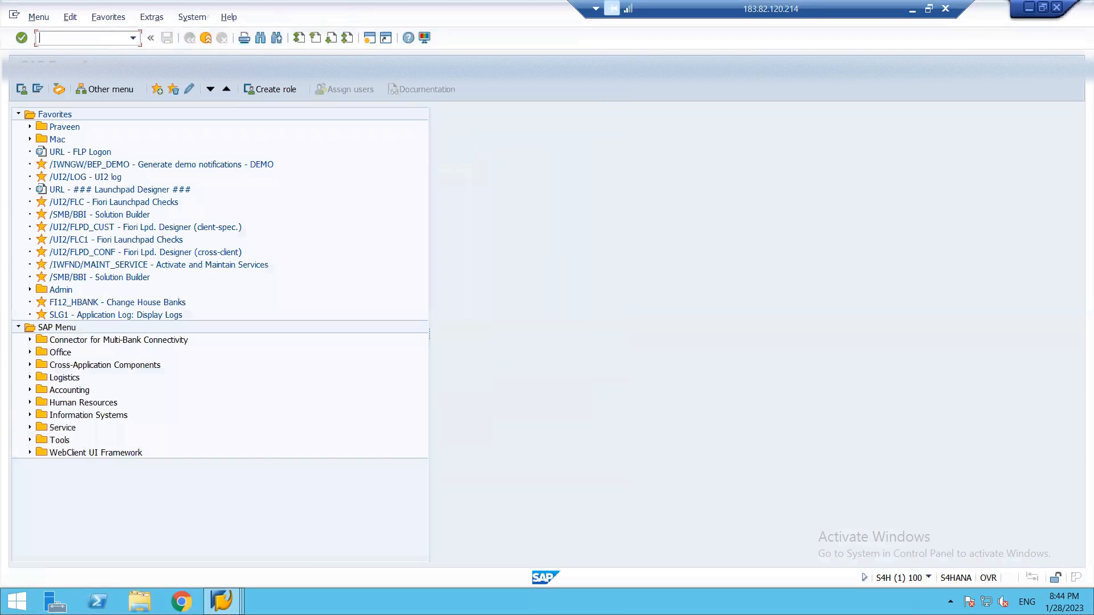
Open KE24, the actual line item list of the Profitability Analysis information system.
left_click(30, 390)
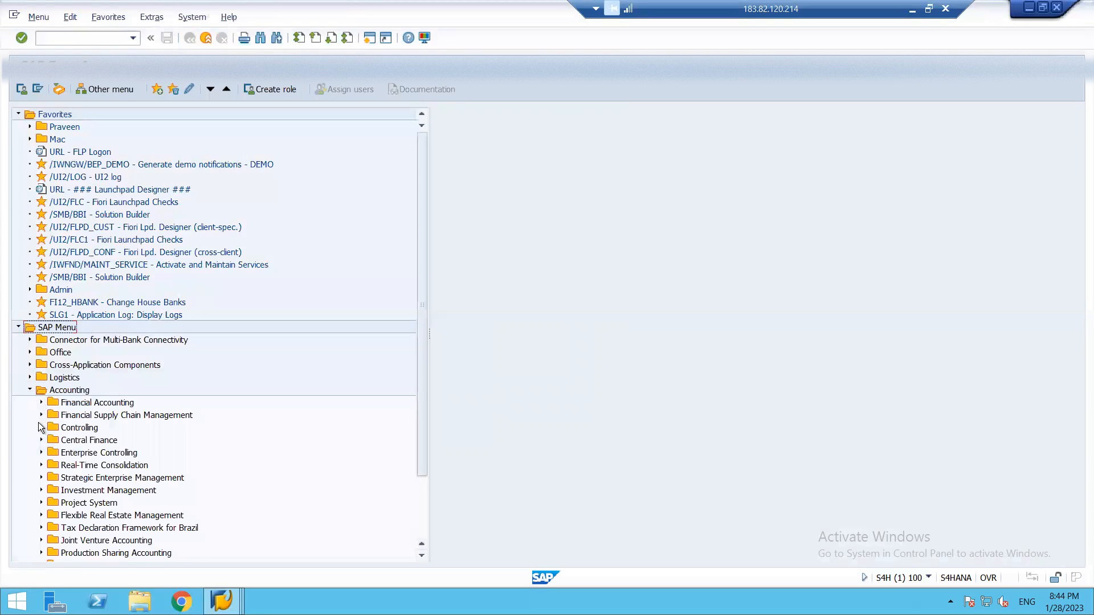
left_click(41, 428)
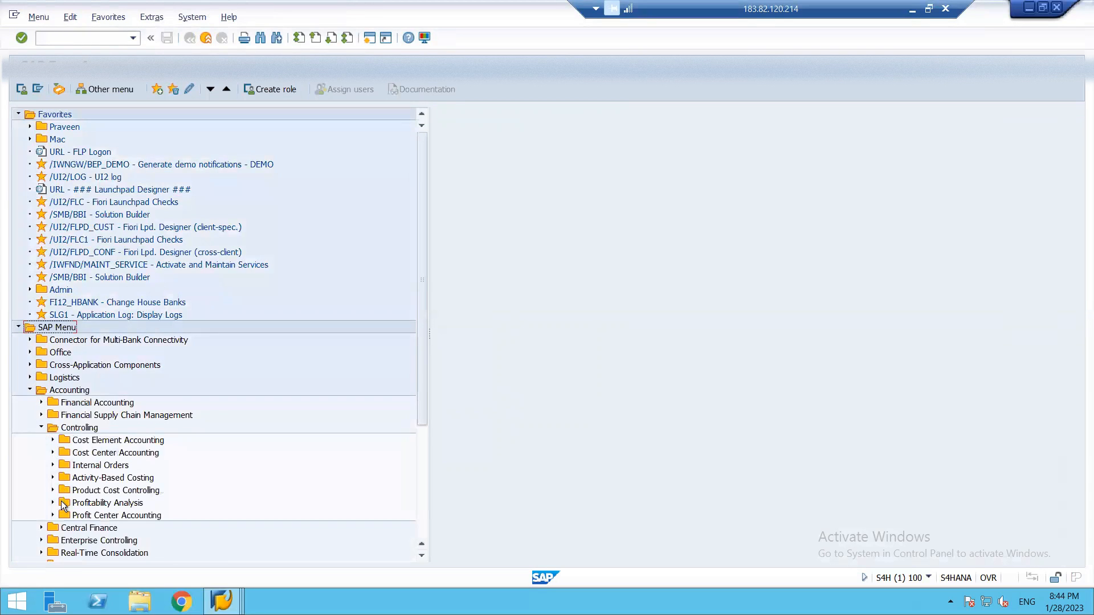
left_click(52, 502)
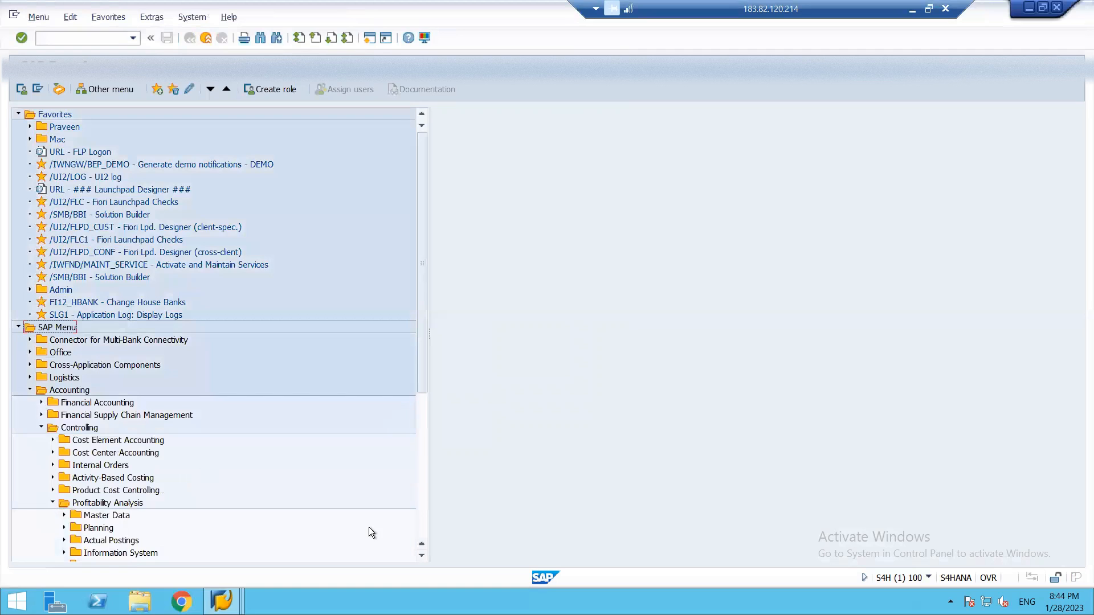
left_click(420, 557)
left_click(420, 557)
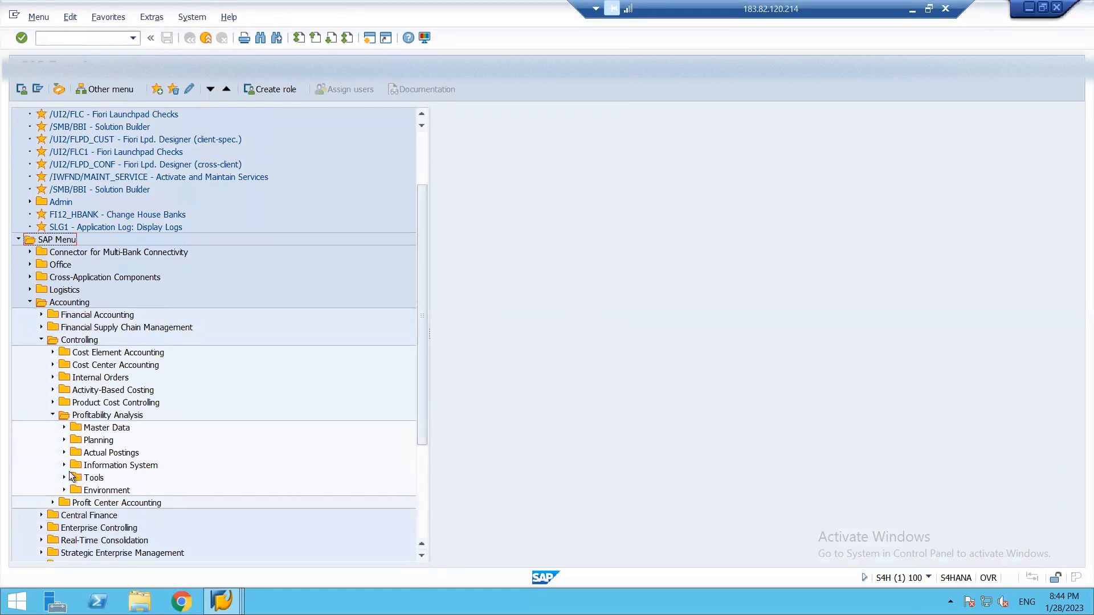
left_click(63, 466)
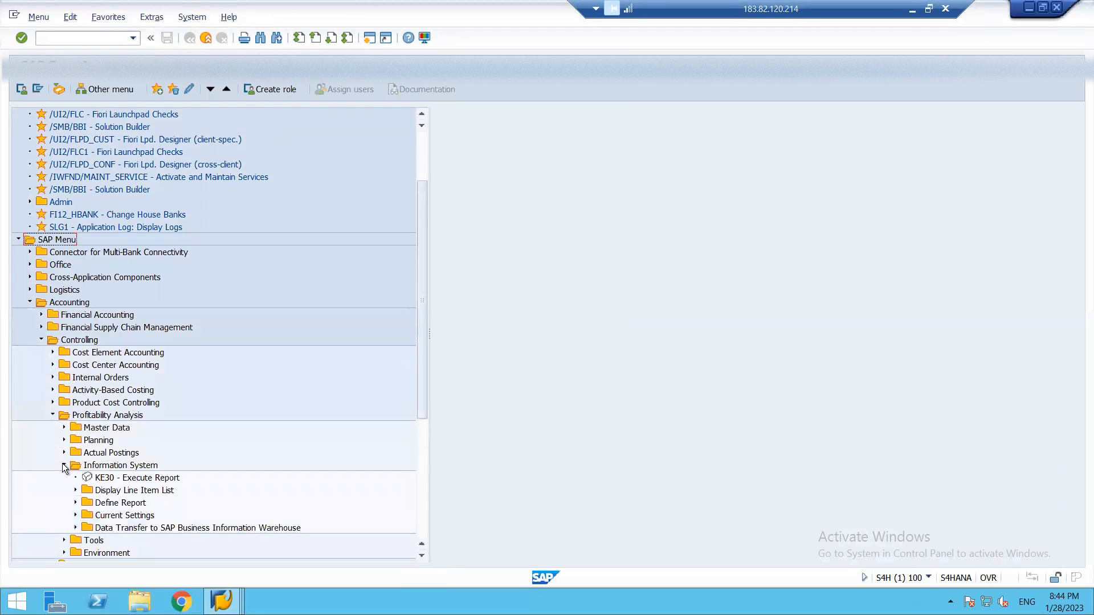
left_click(76, 491)
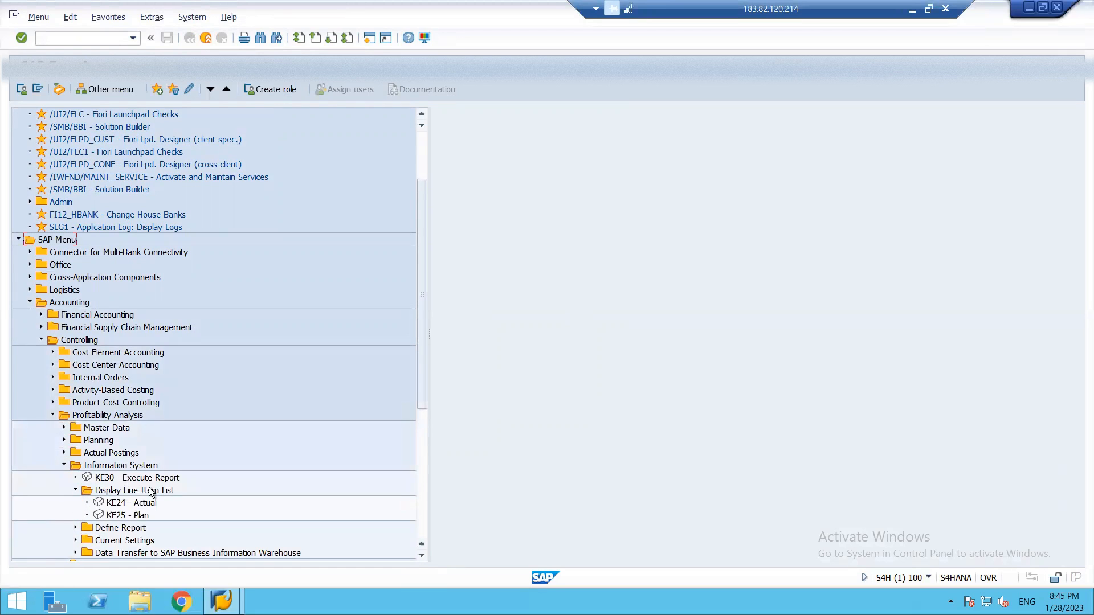
double_click(117, 502)
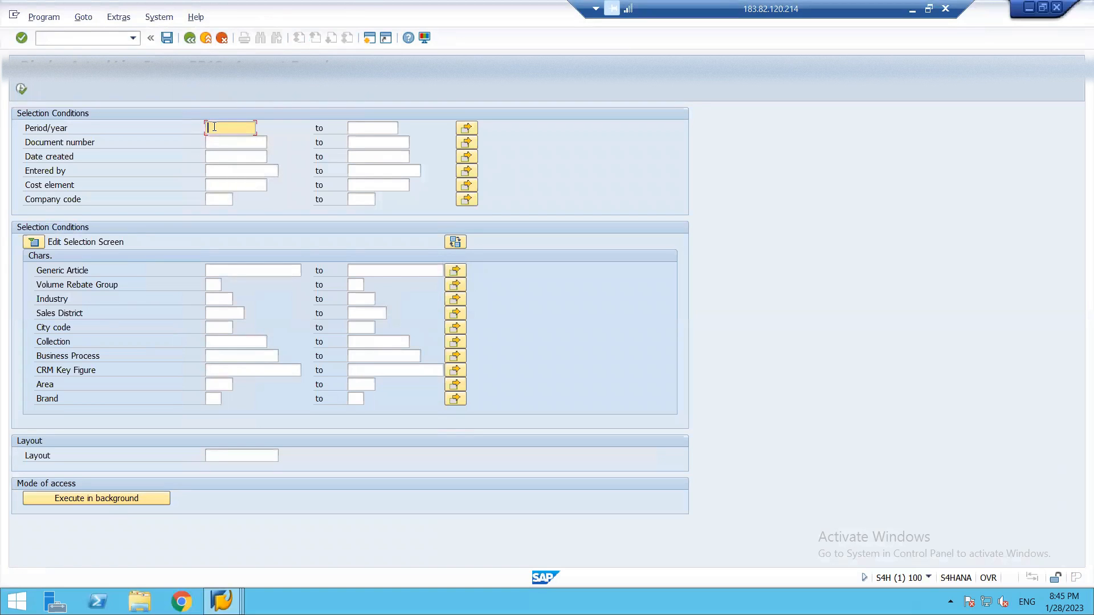
Run the actual line item report for period 10.2022 and company code 1812.
type("1")
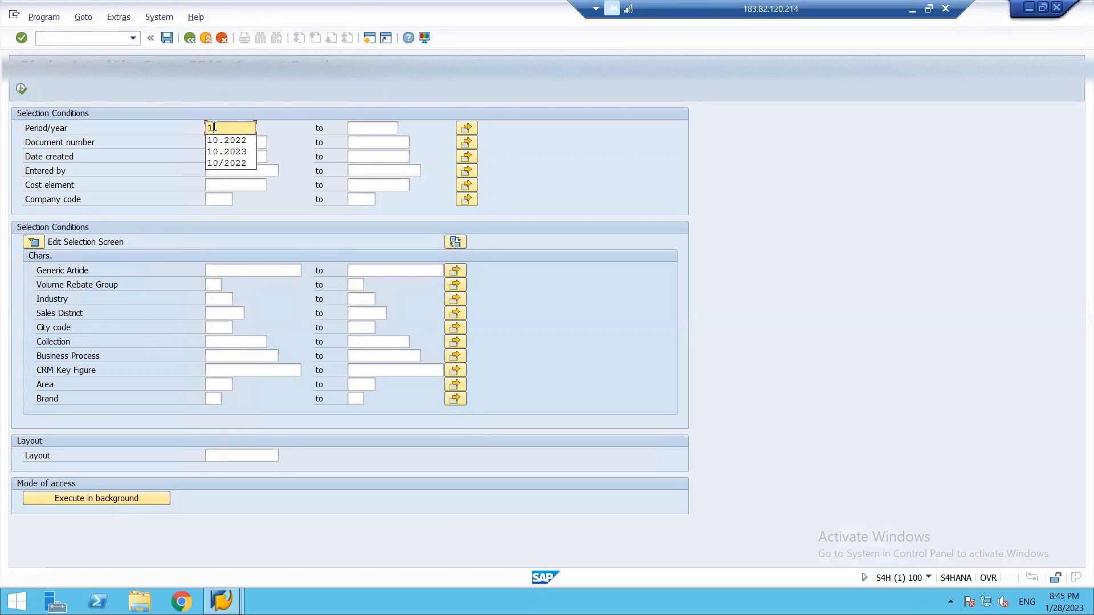
type("0.2022")
left_click(219, 199)
type("1812")
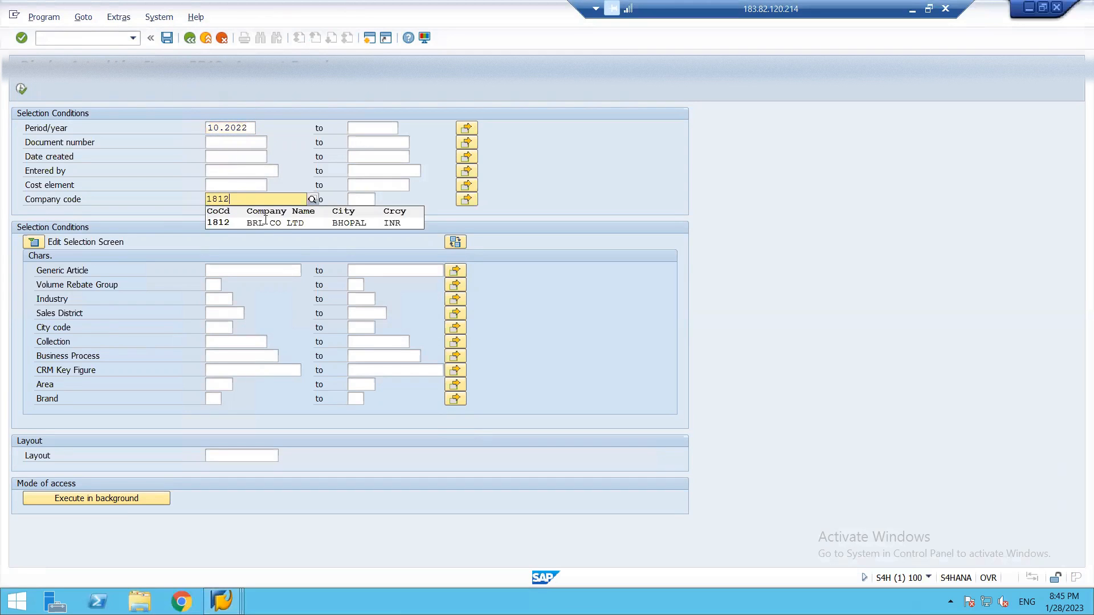
left_click(266, 222)
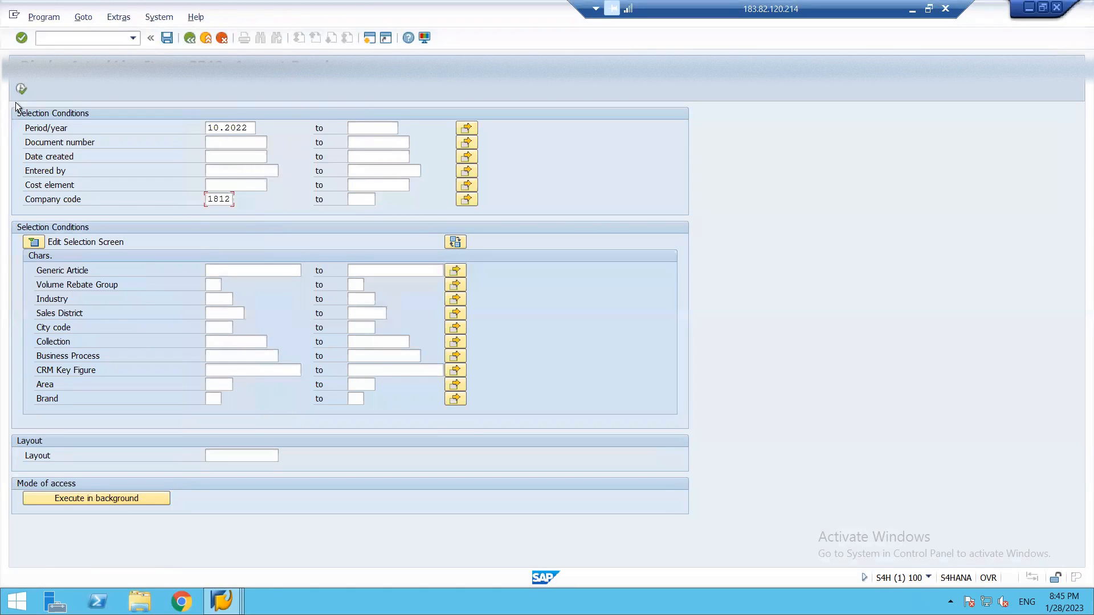
left_click(22, 90)
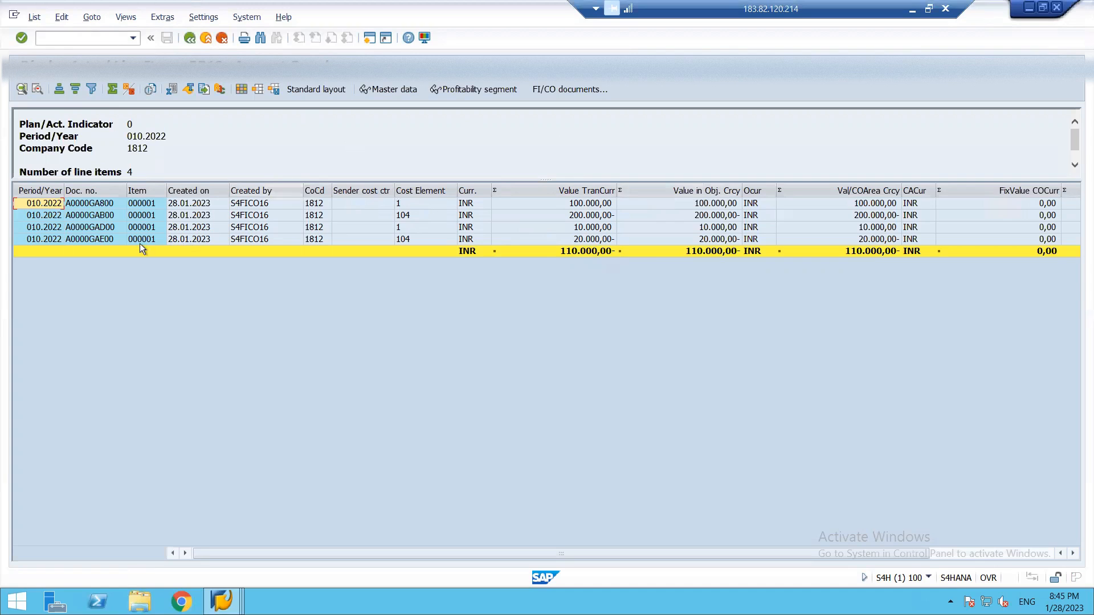
Display the accounting document behind the first line item, A0000GA800, and return to the line item list.
left_click(558, 92)
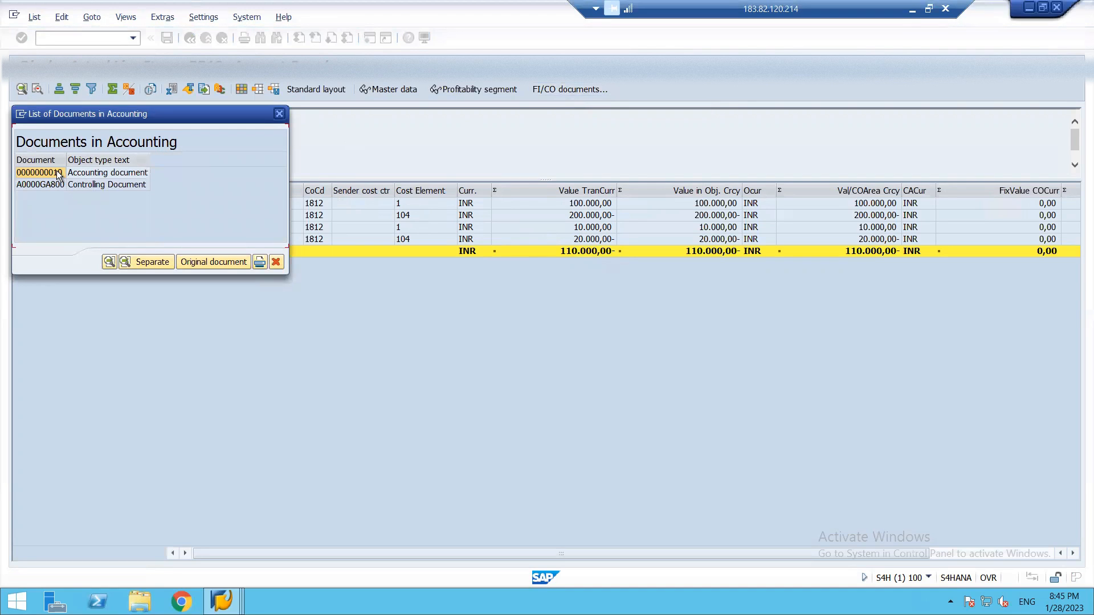
double_click(57, 172)
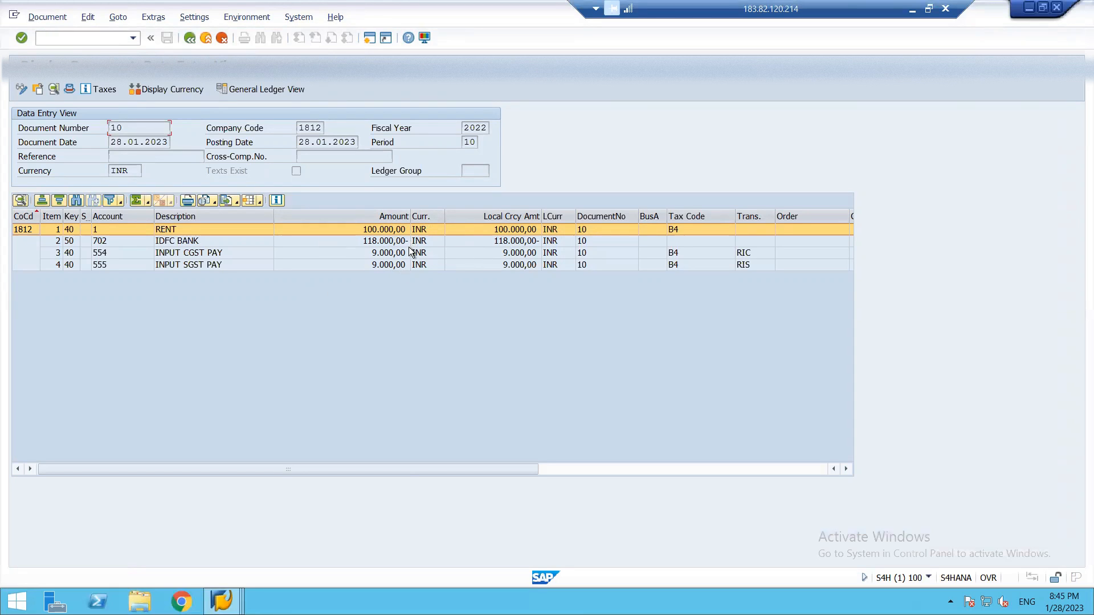
key("F3")
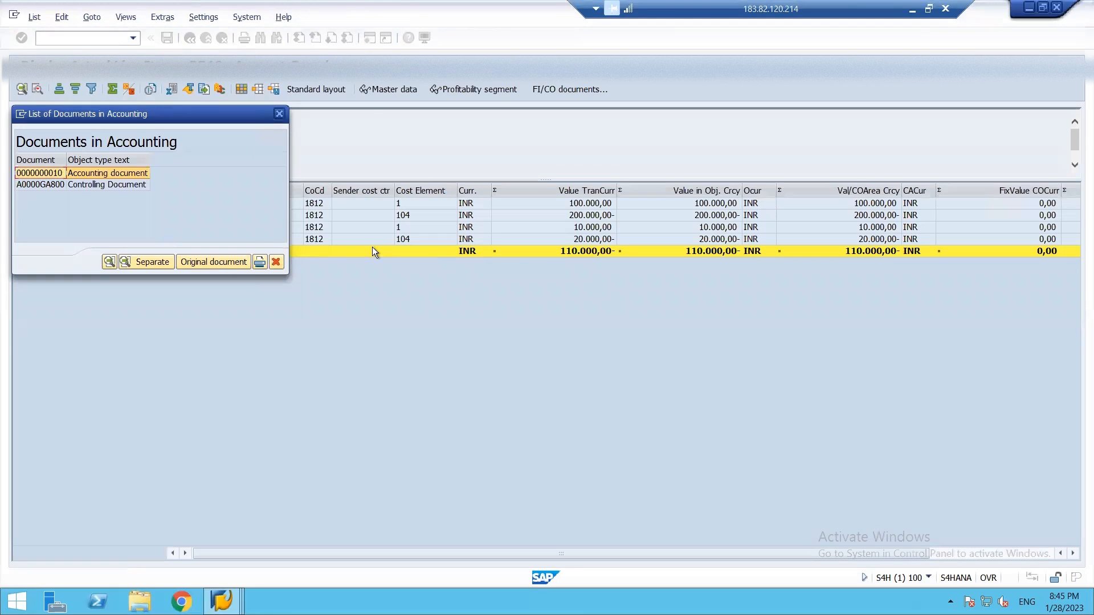
left_click(280, 114)
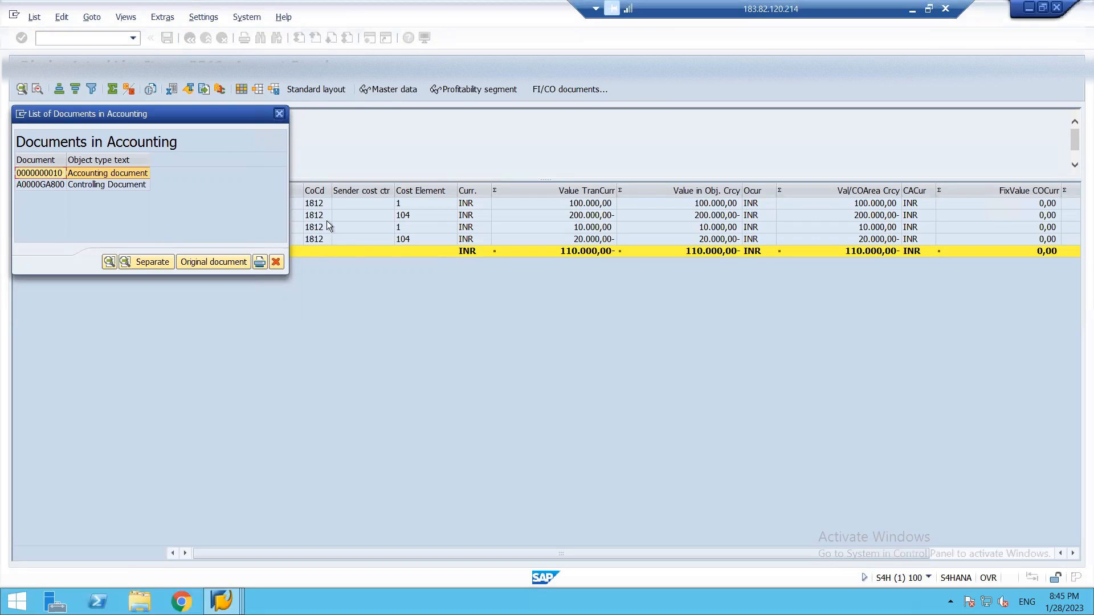
Display the accounting document behind the third line item, A0000GAD00, and return to its list of accounting documents.
left_click(365, 227)
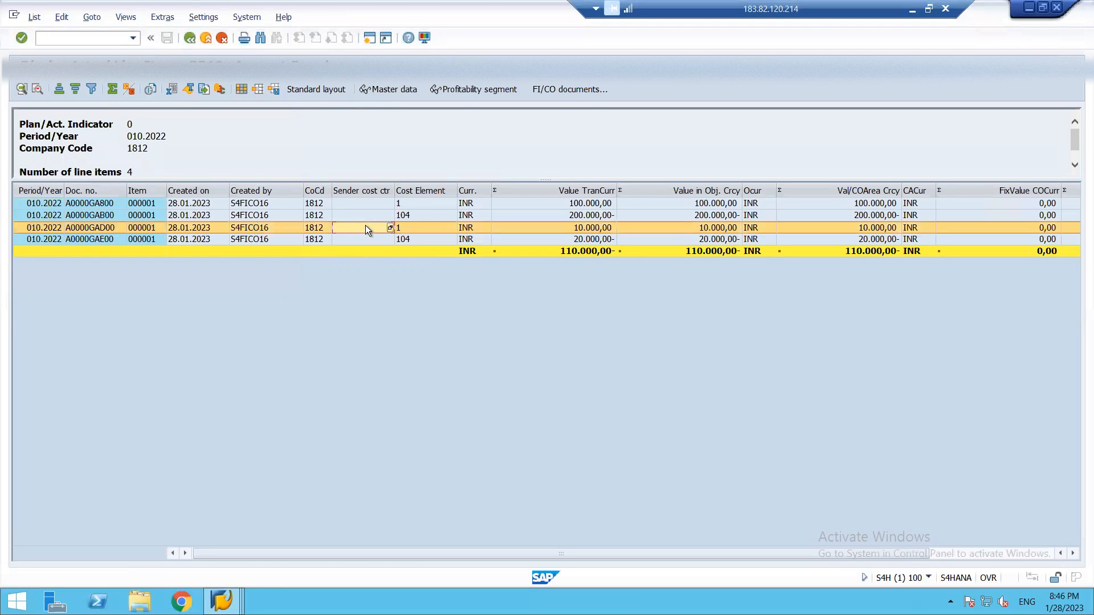
left_click(563, 87)
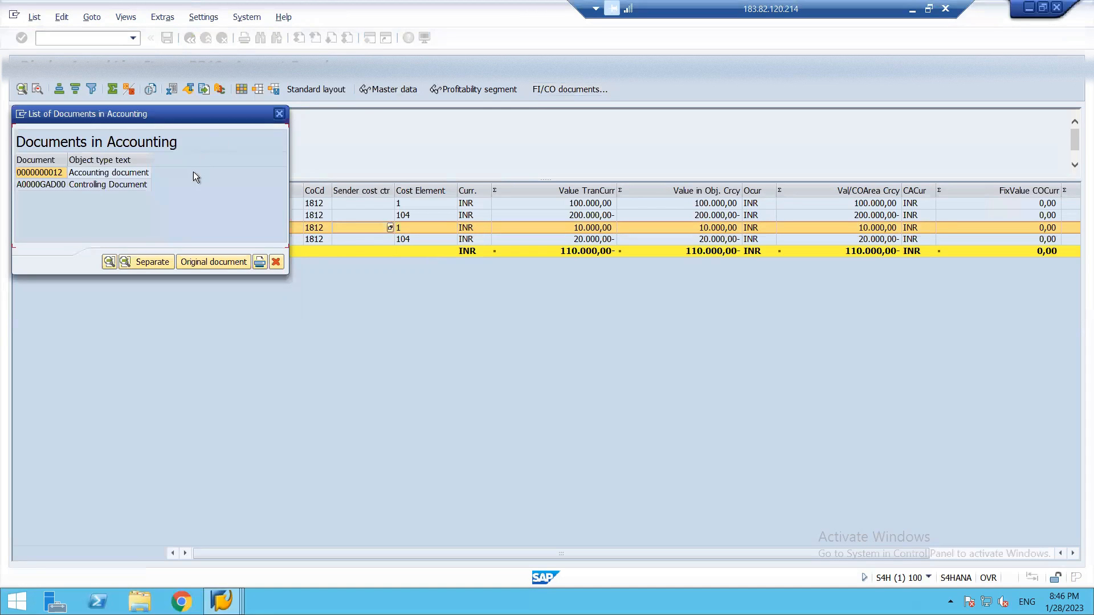
double_click(115, 175)
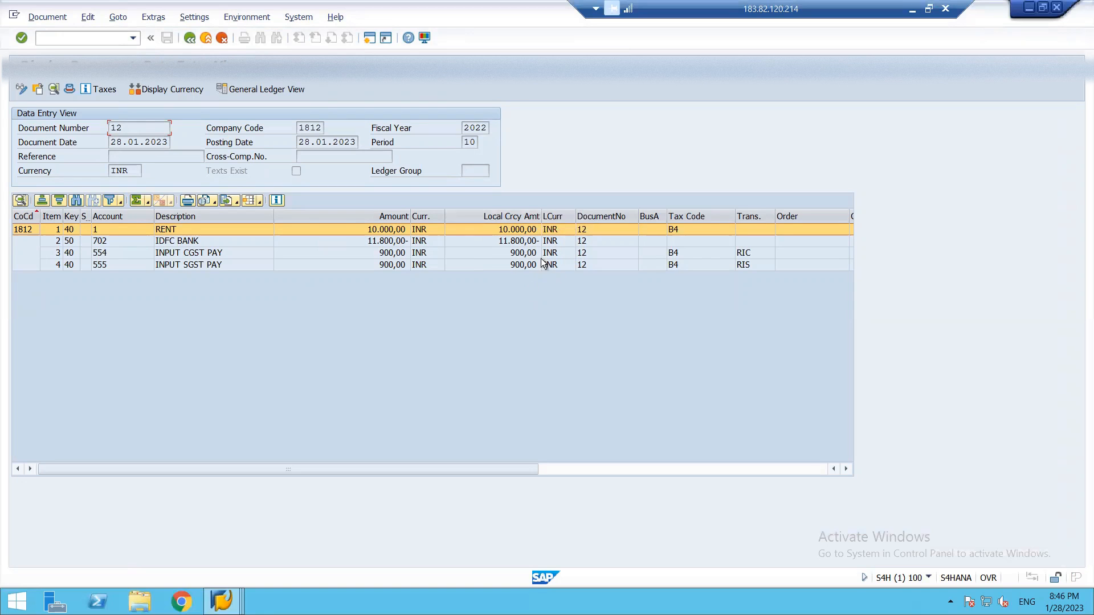
key("F3")
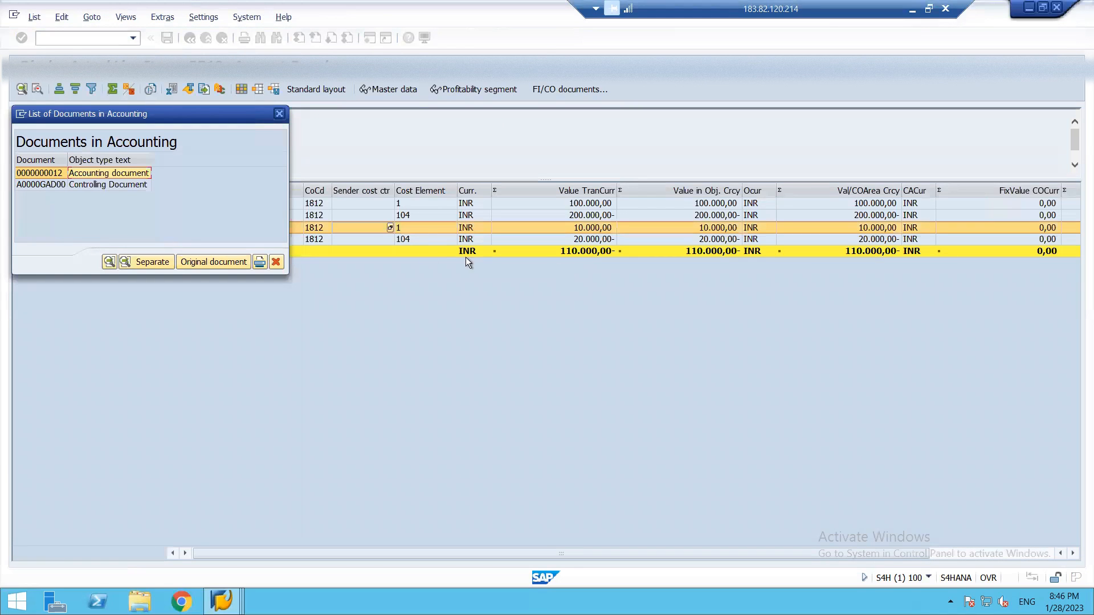
Display the controlling document A0000GAD00 with its posting row expanded, and return to the line item list.
double_click(94, 185)
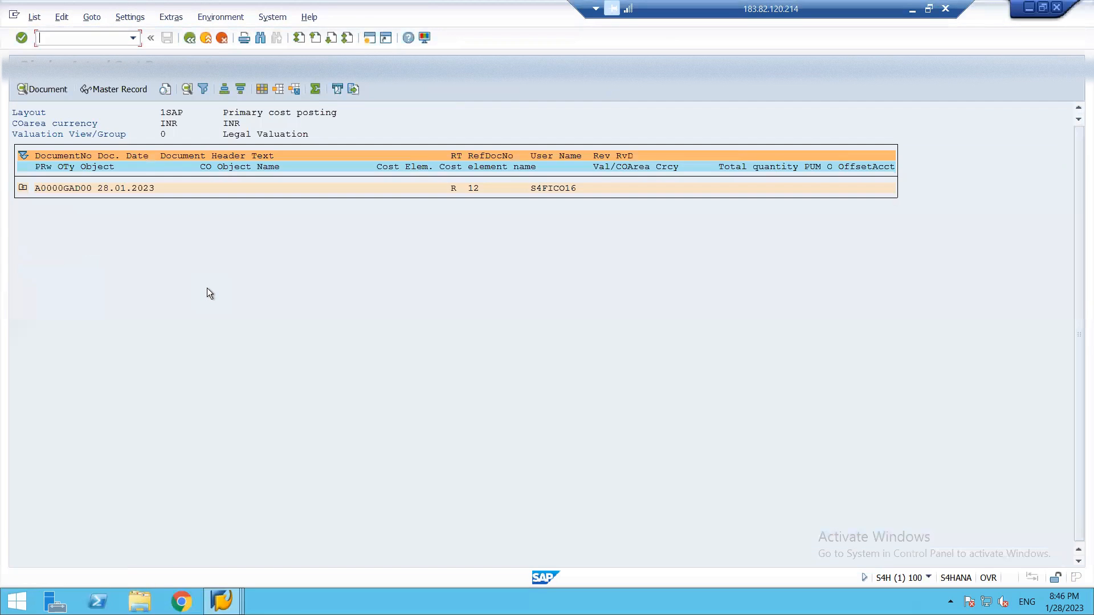
left_click(23, 188)
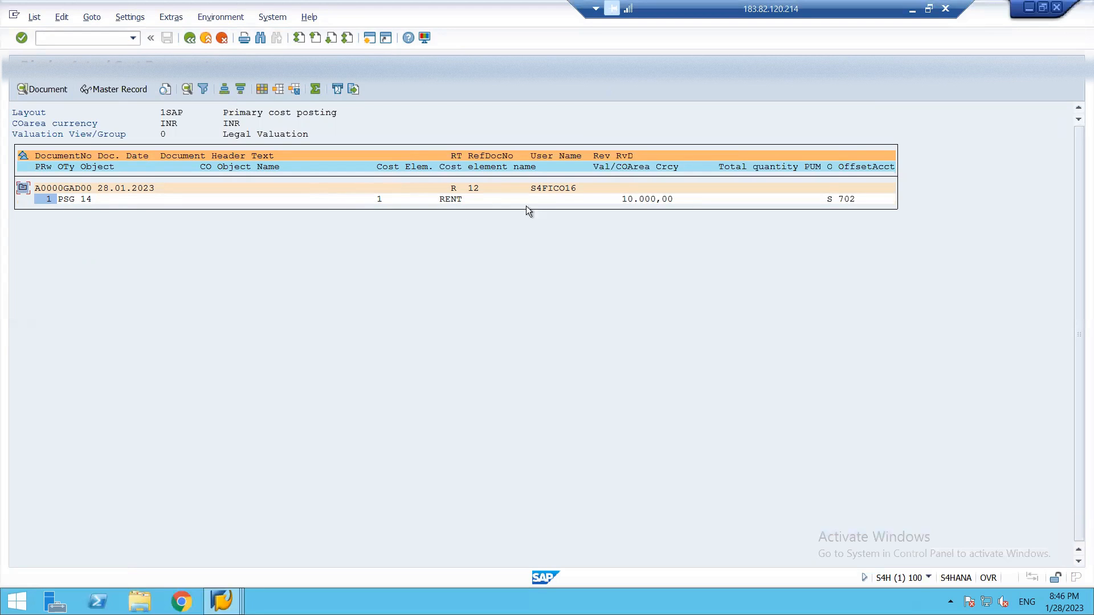
key("F3")
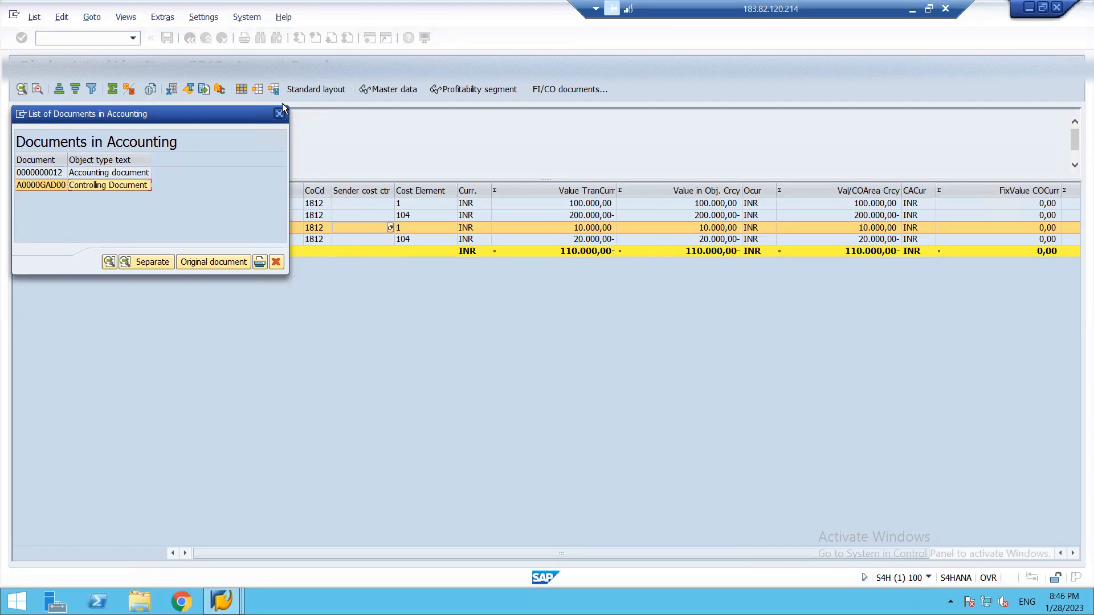
left_click(279, 113)
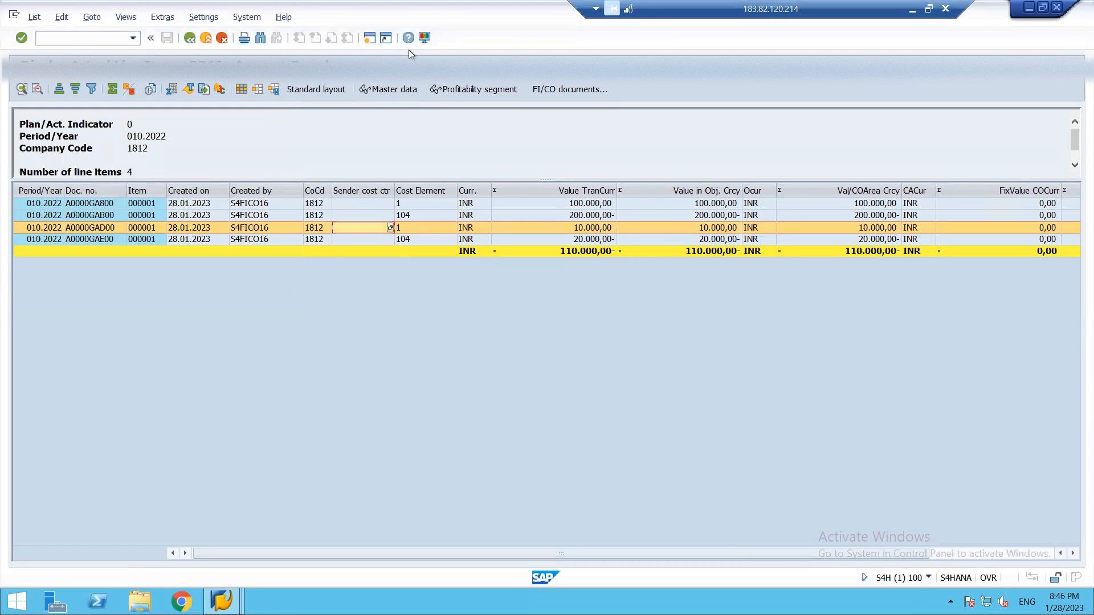
Examine the profitability segment characteristics of line item A0000GAD00 down to the cost center, and exit the report to the SAP menu.
left_click(461, 89)
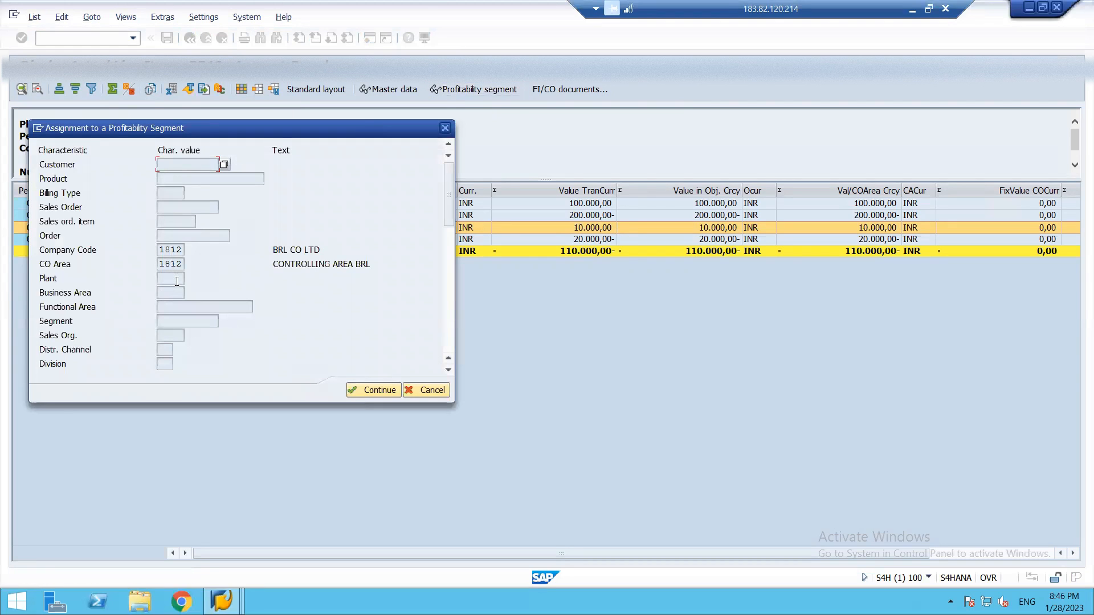
left_click(449, 371)
left_click(449, 372)
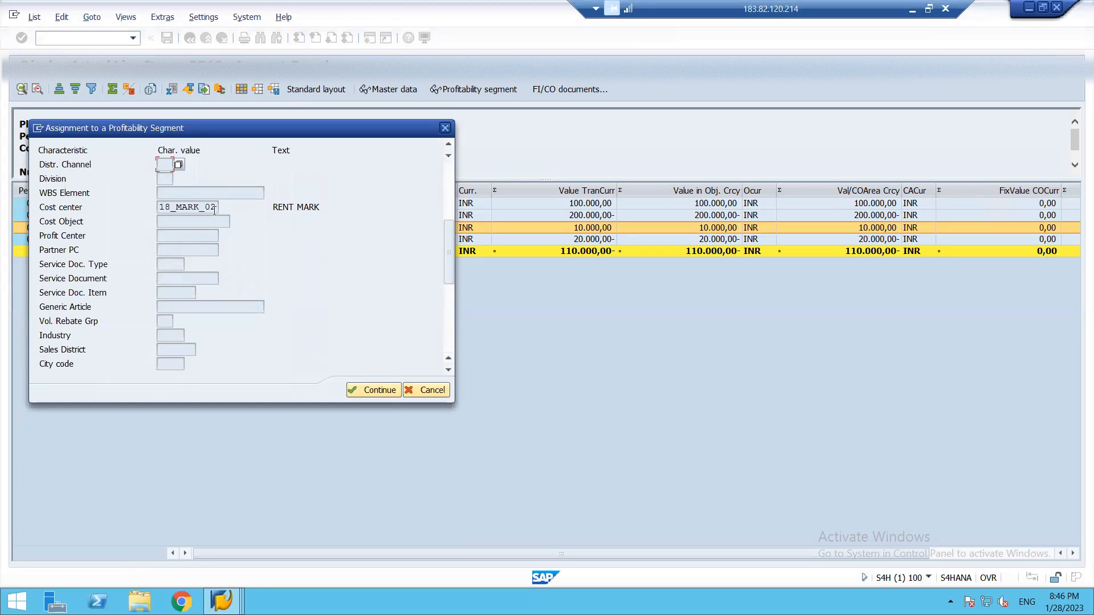
key("Return")
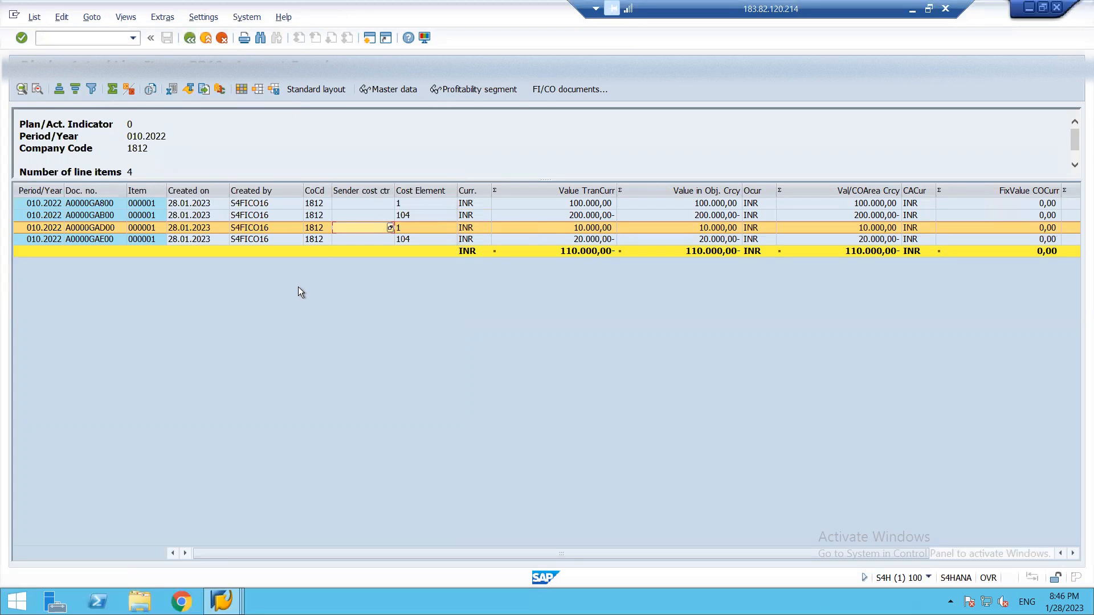
key("F3")
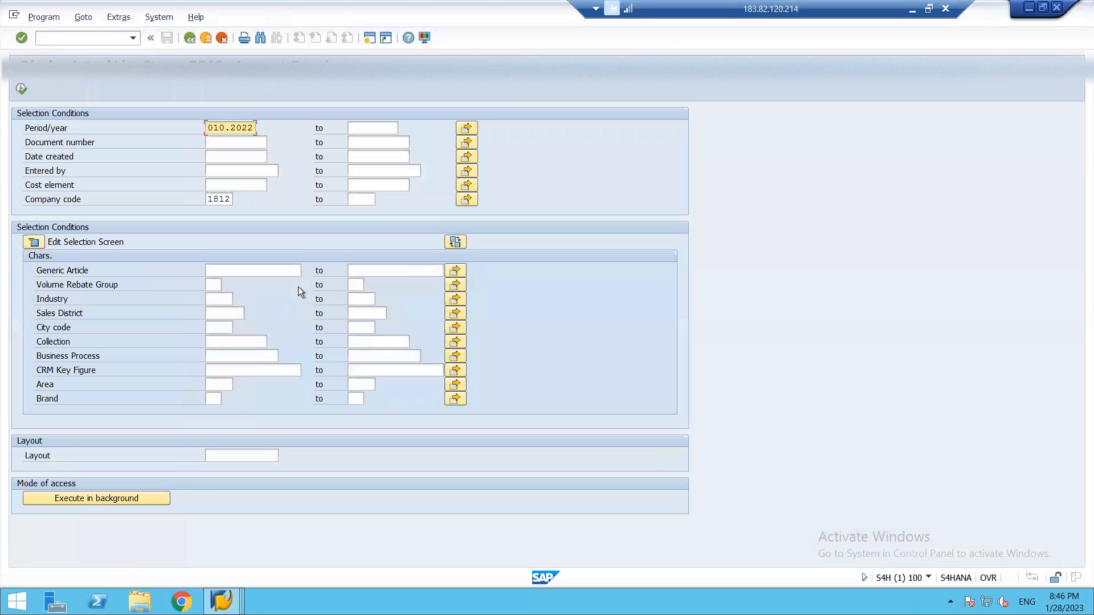
key("F3")
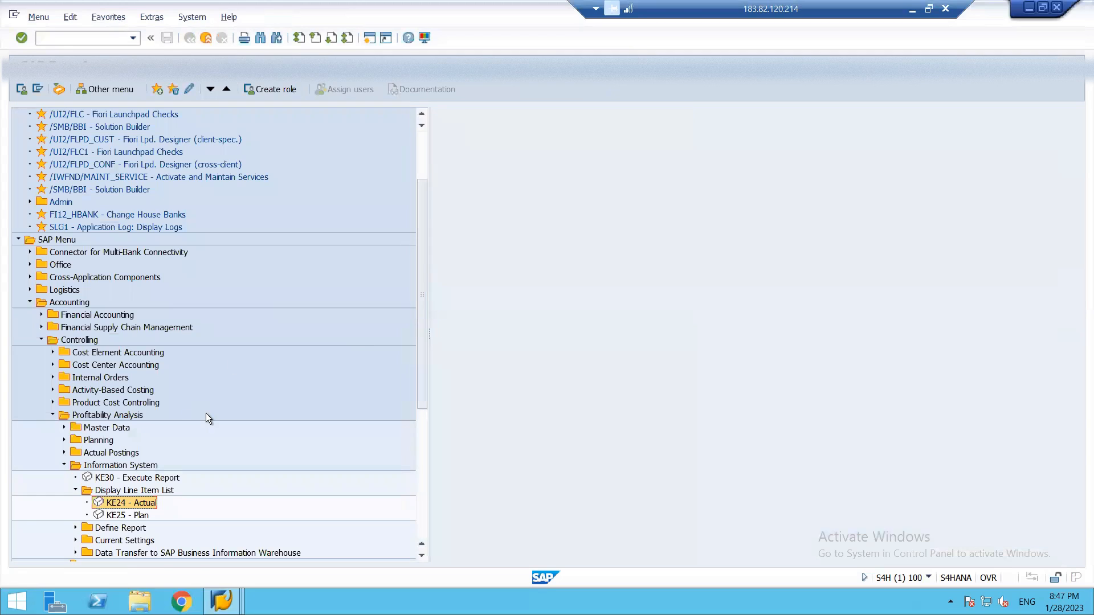